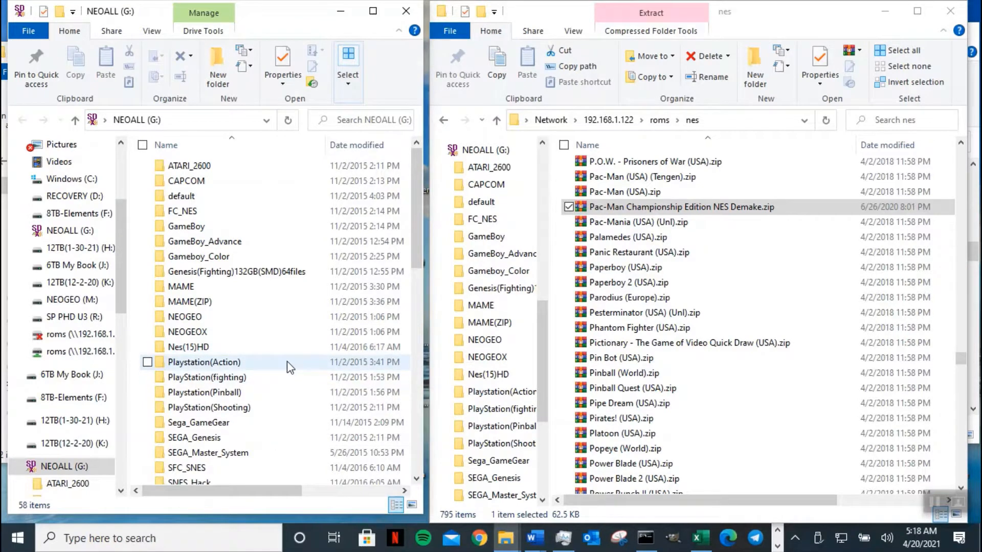
- Open the Nes(15)HD folder on drive G
{"action": "right_click", "coordinate": [288, 362]}
{"action": "mouse_move", "coordinate": [256, 332]}
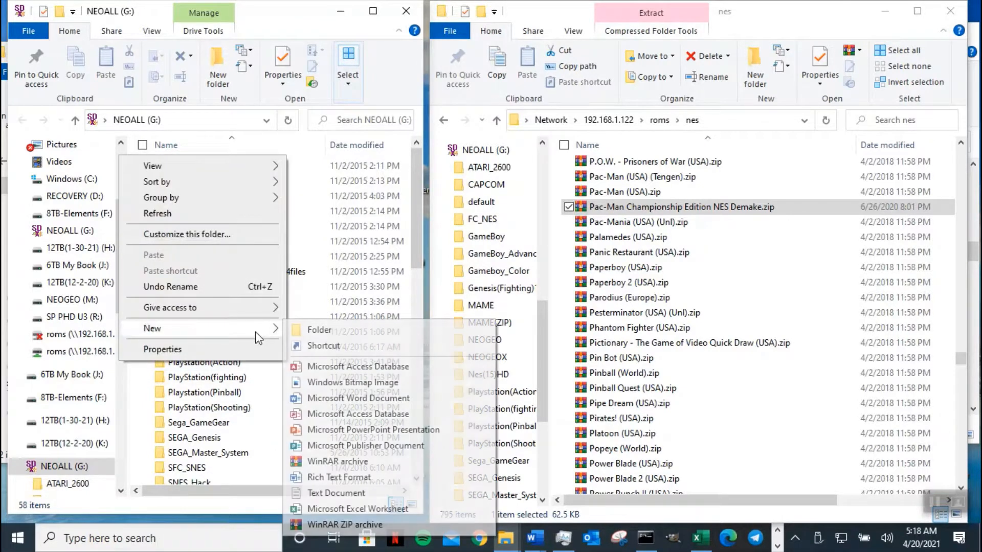
{"action": "left_click", "coordinate": [317, 294]}
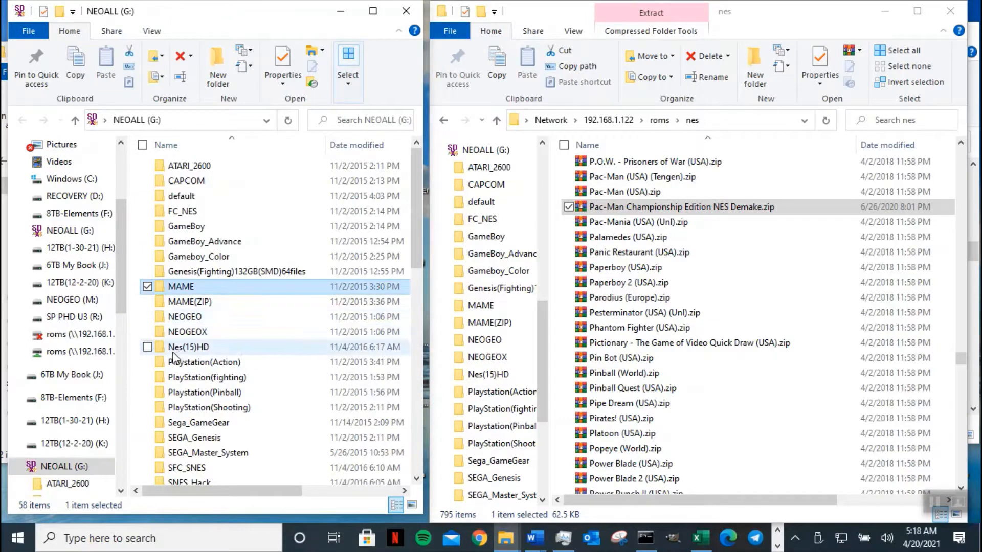
{"action": "double_click", "coordinate": [207, 349]}
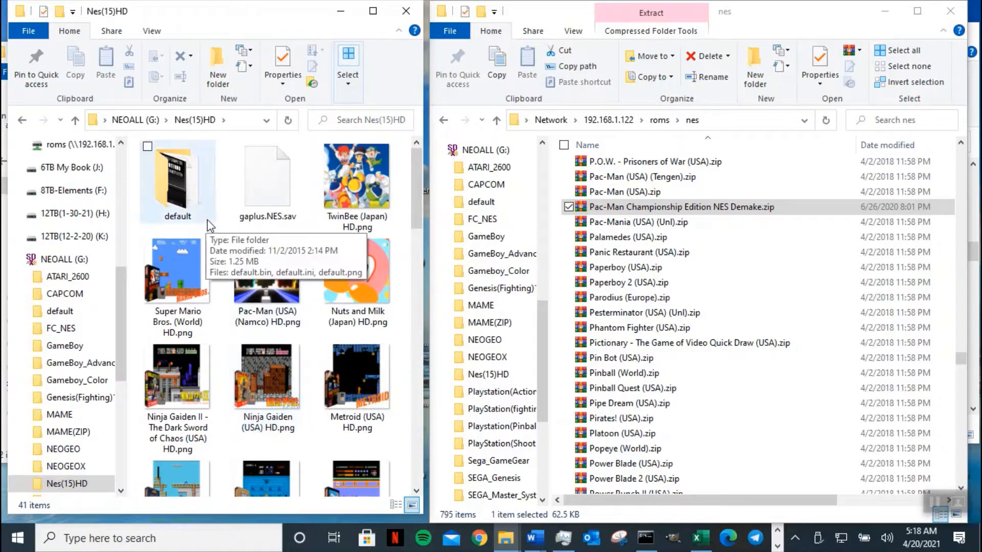
- Switch the Nes(15)HD listing to Details view
{"action": "right_click", "coordinate": [225, 229]}
{"action": "mouse_move", "coordinate": [190, 246]}
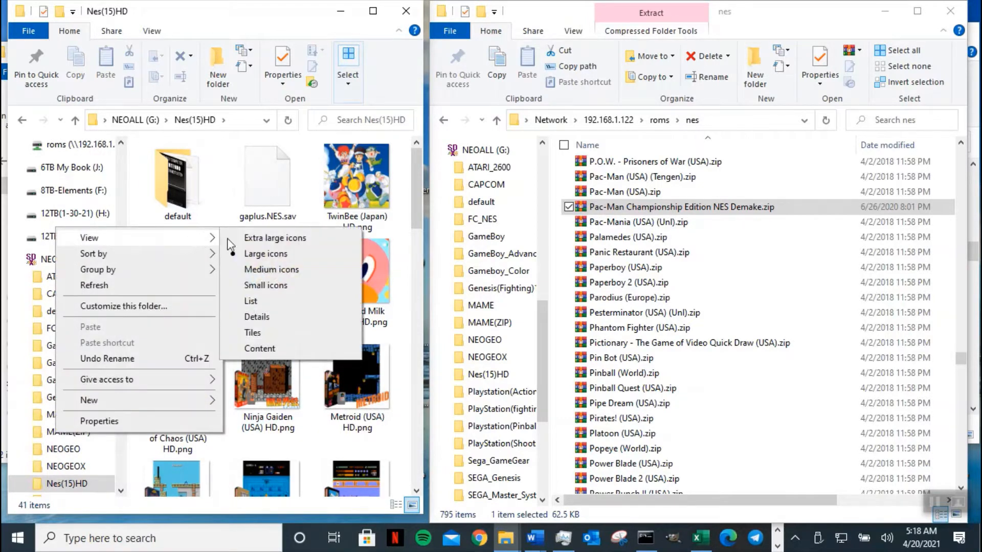
{"action": "left_click", "coordinate": [276, 316]}
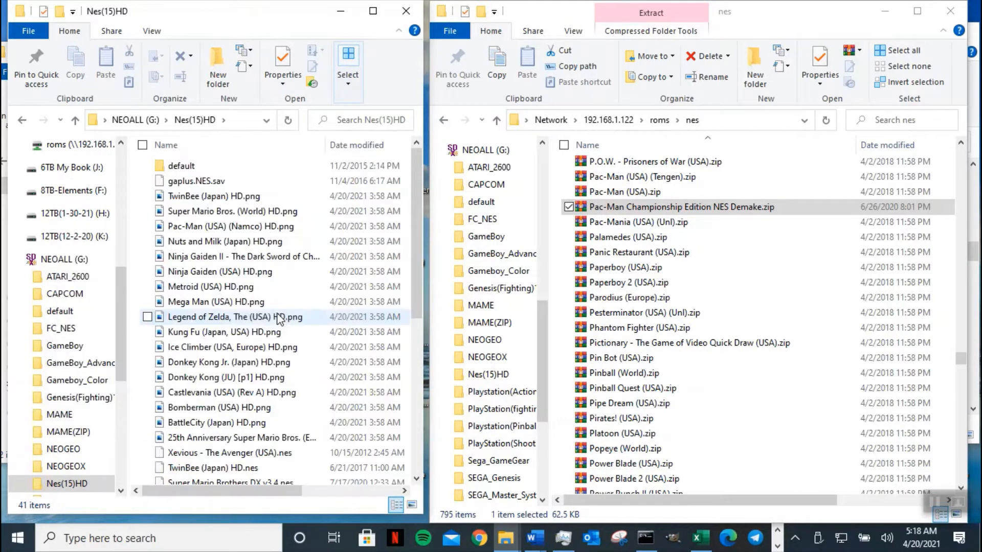
- Make a new folder named NES_Hack inside Nes(15)HD
{"action": "left_click", "coordinate": [219, 82]}
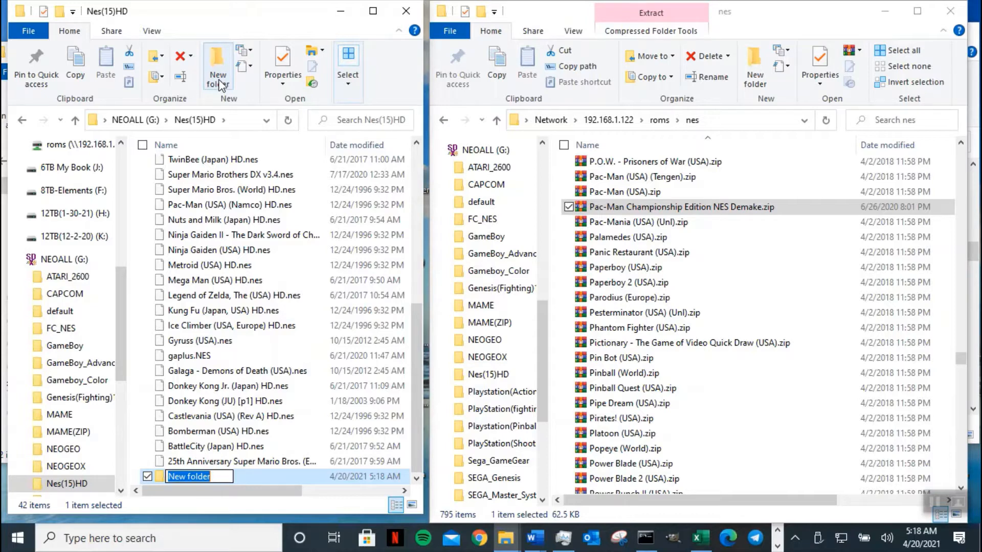
{"action": "type", "text": "NES"}
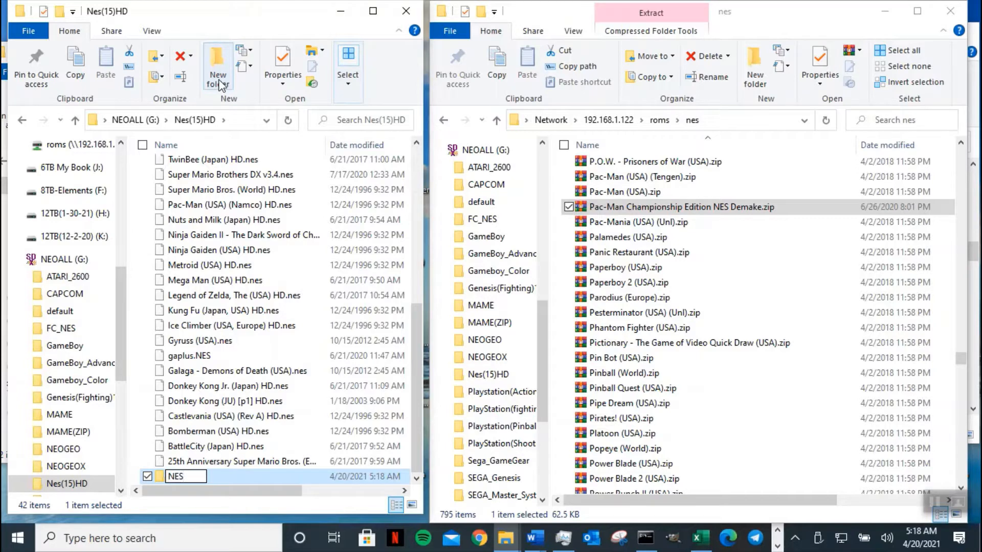
{"action": "type", "text": "_Hack"}
{"action": "key", "text": "Return"}
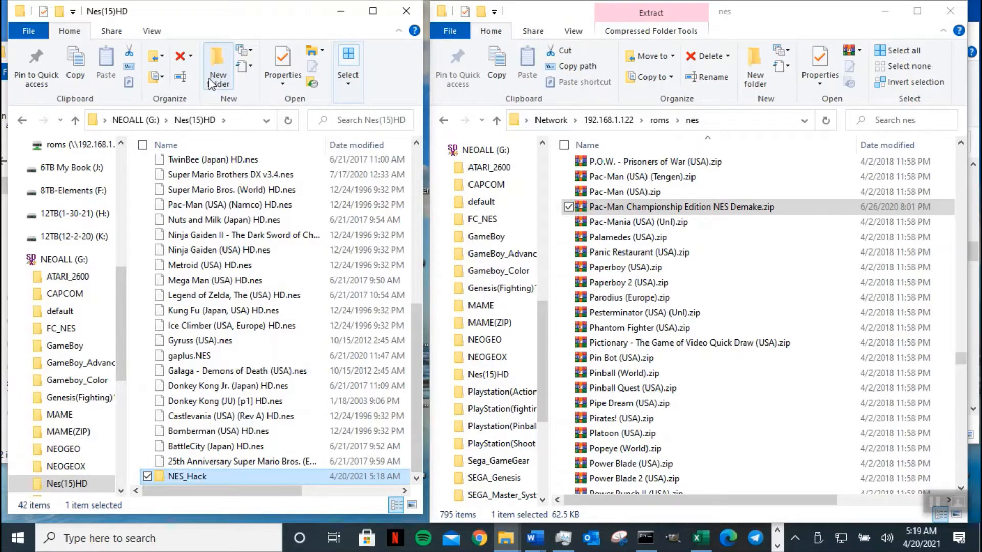
- Sort by name and widen the Name column and window to show full names, types and sizes
{"action": "left_click", "coordinate": [275, 147]}
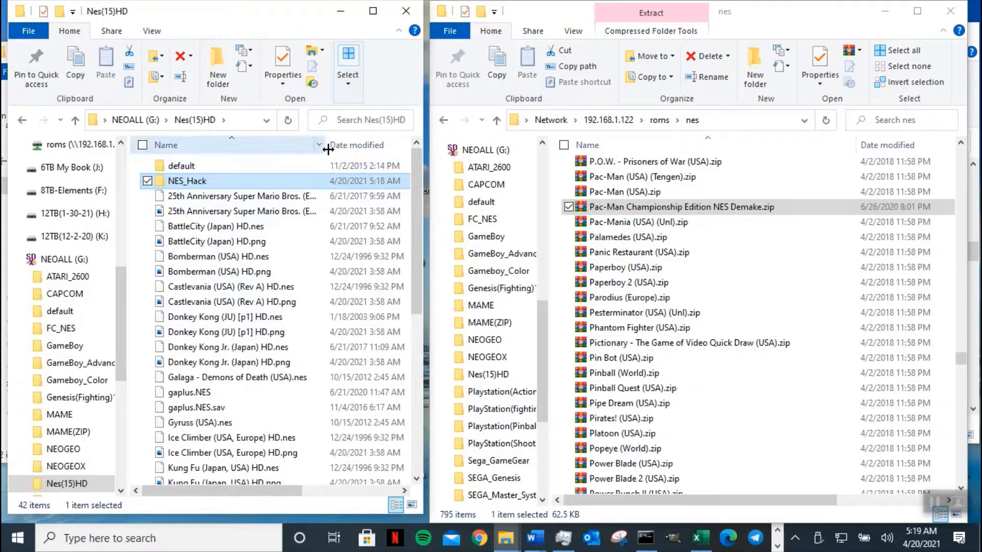
{"action": "left_click_drag", "start_coordinate": [326, 145], "coordinate": [377, 144]}
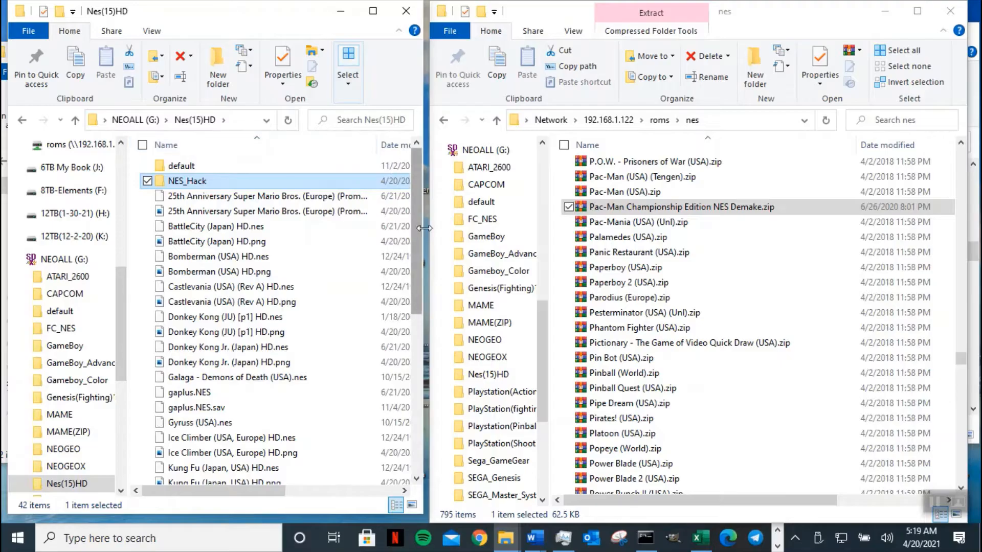
{"action": "left_click_drag", "start_coordinate": [423, 231], "coordinate": [601, 220]}
{"action": "left_click_drag", "start_coordinate": [381, 145], "coordinate": [512, 149]}
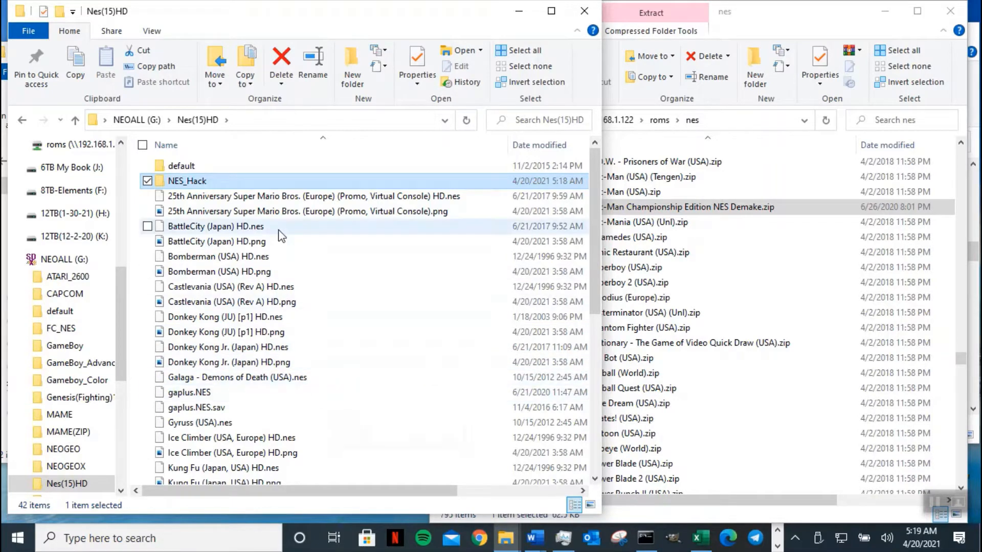
- Select gaplus.NES and gaplus.NES.sav in the Nes(15)HD list
{"action": "left_click", "coordinate": [222, 391]}
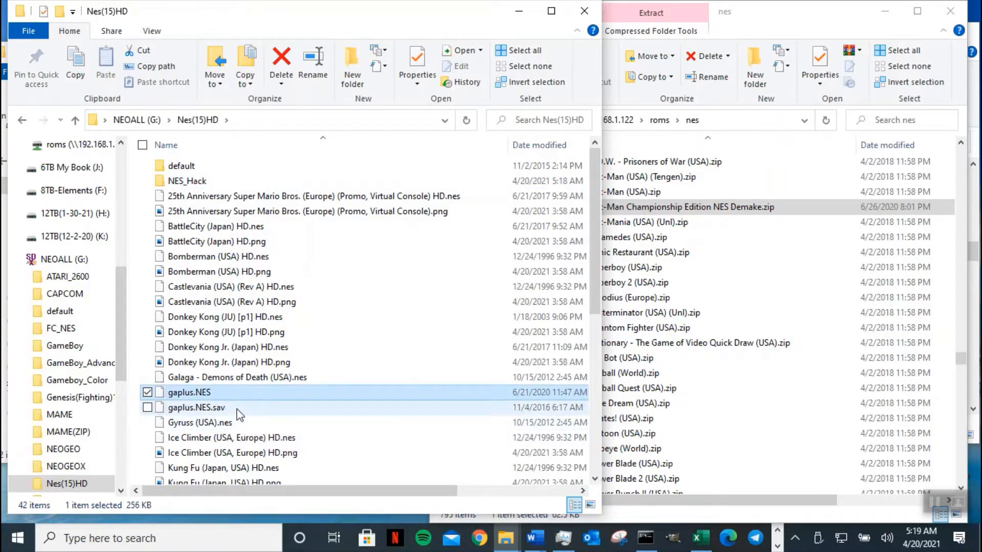
{"action": "left_click", "coordinate": [238, 412], "text": "ctrl"}
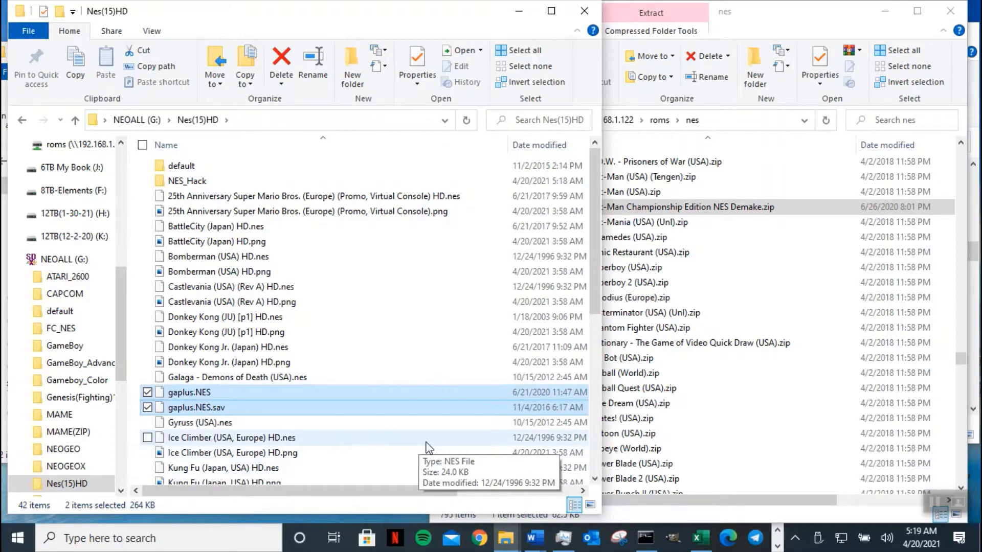
{"action": "left_click", "coordinate": [596, 479]}
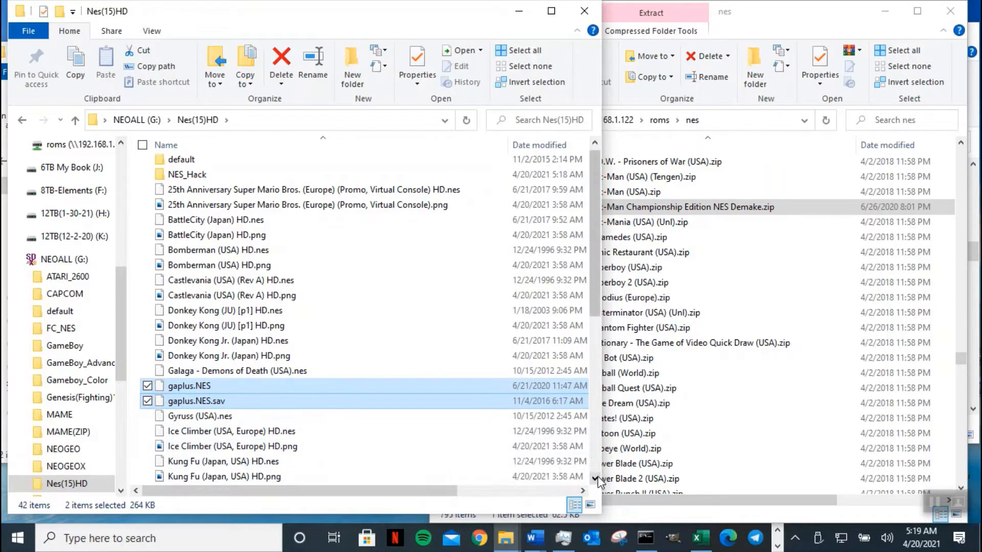
{"action": "left_click", "coordinate": [596, 479]}
{"action": "left_click", "coordinate": [595, 479]}
{"action": "left_click", "coordinate": [596, 479]}
{"action": "left_click", "coordinate": [596, 479]}
{"action": "left_click", "coordinate": [596, 479]}
{"action": "left_click", "coordinate": [595, 480]}
{"action": "left_click", "coordinate": [595, 479]}
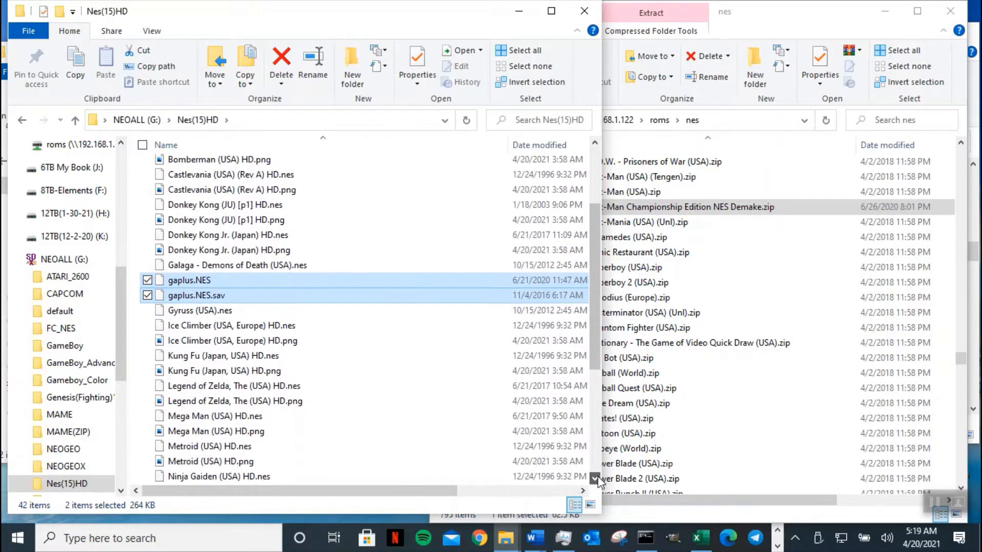
{"action": "left_click", "coordinate": [596, 479]}
{"action": "left_click", "coordinate": [595, 479]}
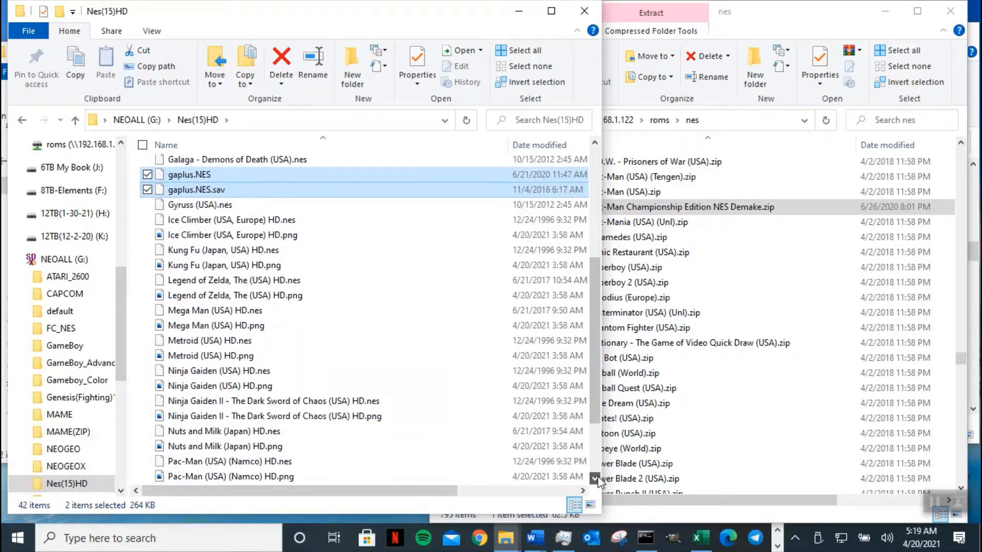
{"action": "left_click", "coordinate": [596, 480]}
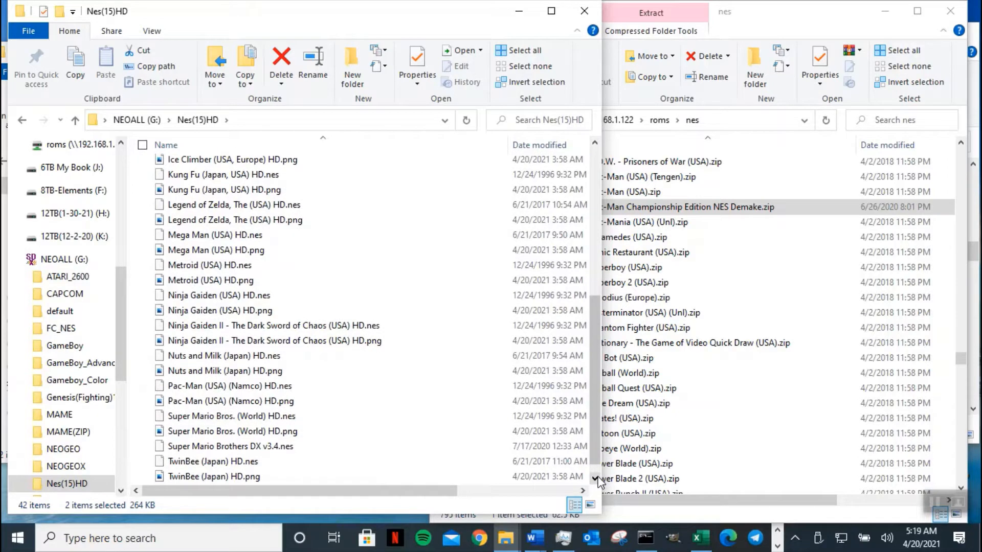
- Add Super Mario Brothers DX v3.4.nes to the selection and copy all three files
{"action": "left_click", "coordinate": [295, 450], "text": "ctrl"}
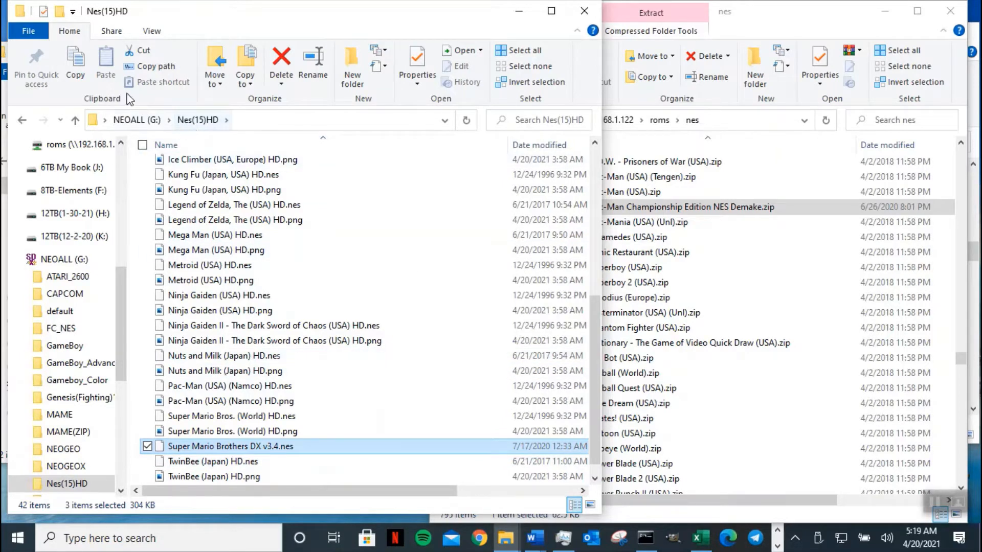
{"action": "left_click", "coordinate": [78, 69]}
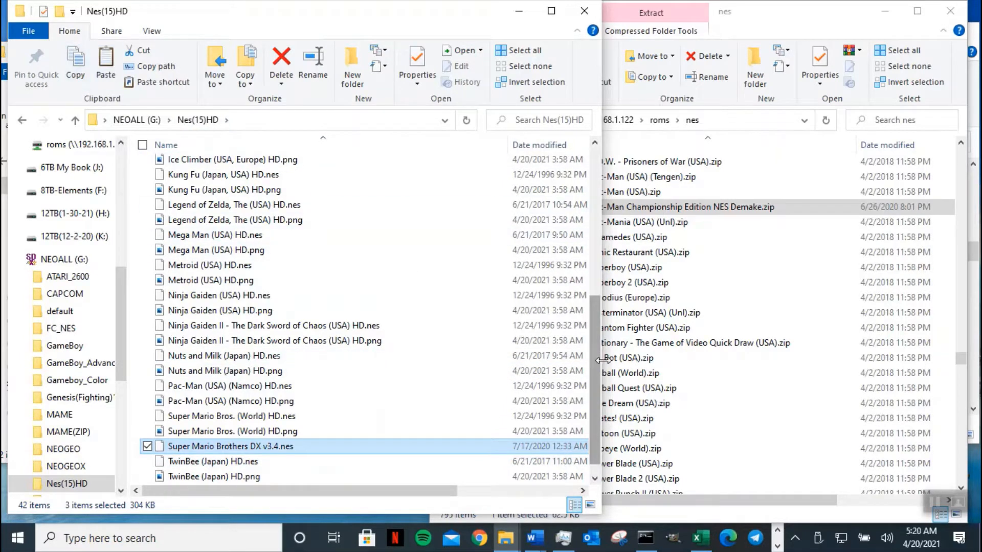
{"action": "left_click_drag", "start_coordinate": [594, 384], "coordinate": [594, 192]}
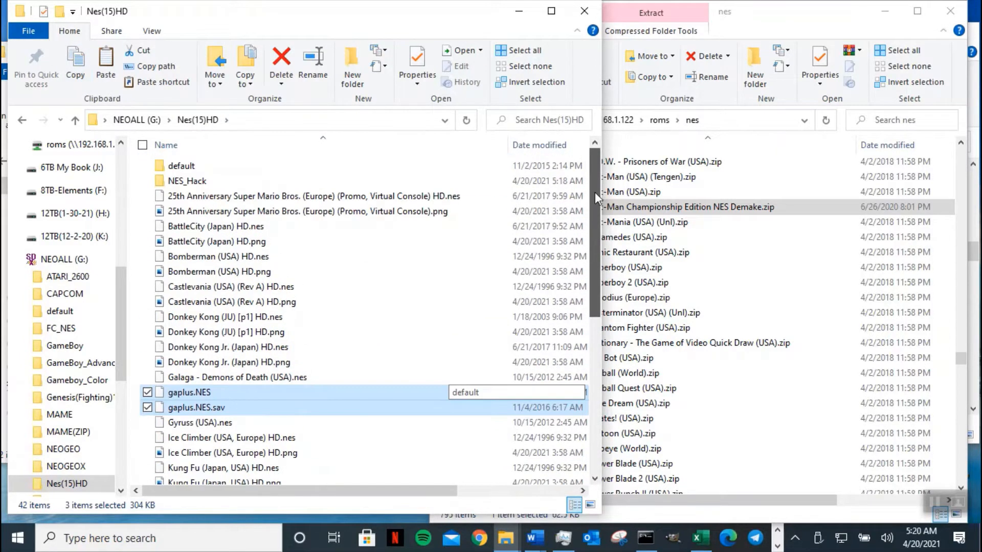
- Paste the three game files into NES_Hack, skipping duplicates, then return to Nes(15)HD
{"action": "left_click", "coordinate": [199, 183]}
{"action": "double_click", "coordinate": [199, 183]}
{"action": "left_click", "coordinate": [106, 64]}
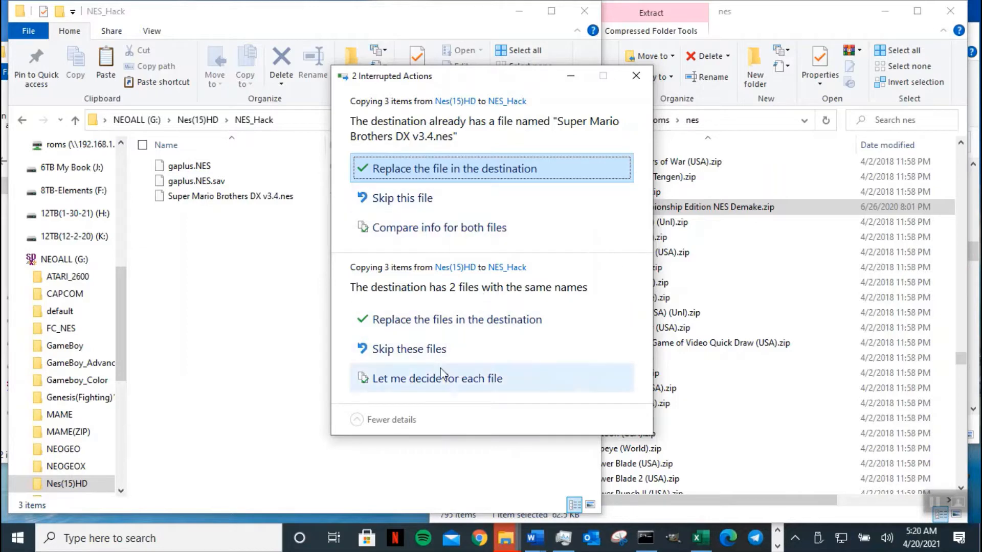
{"action": "left_click", "coordinate": [462, 349]}
{"action": "left_click", "coordinate": [404, 198]}
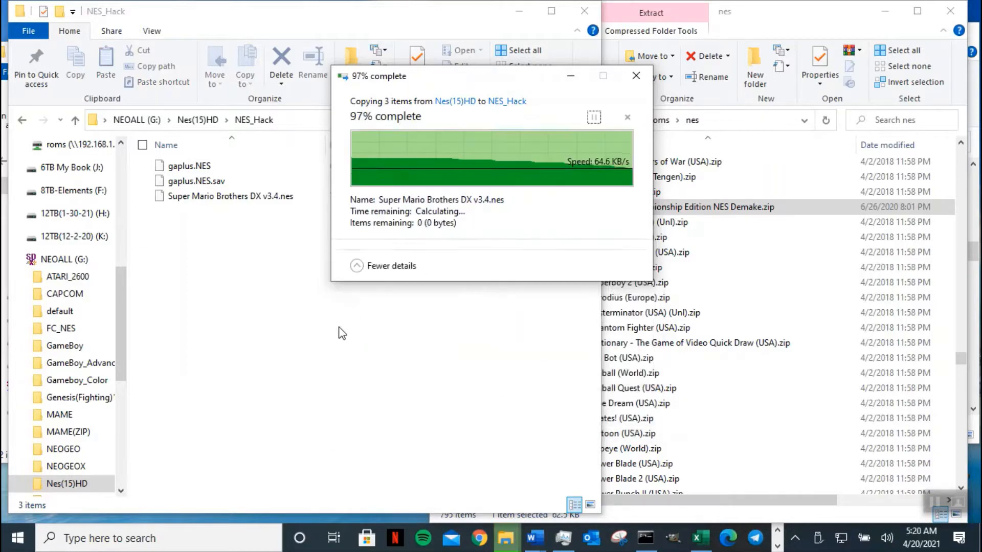
{"action": "left_click", "coordinate": [207, 198]}
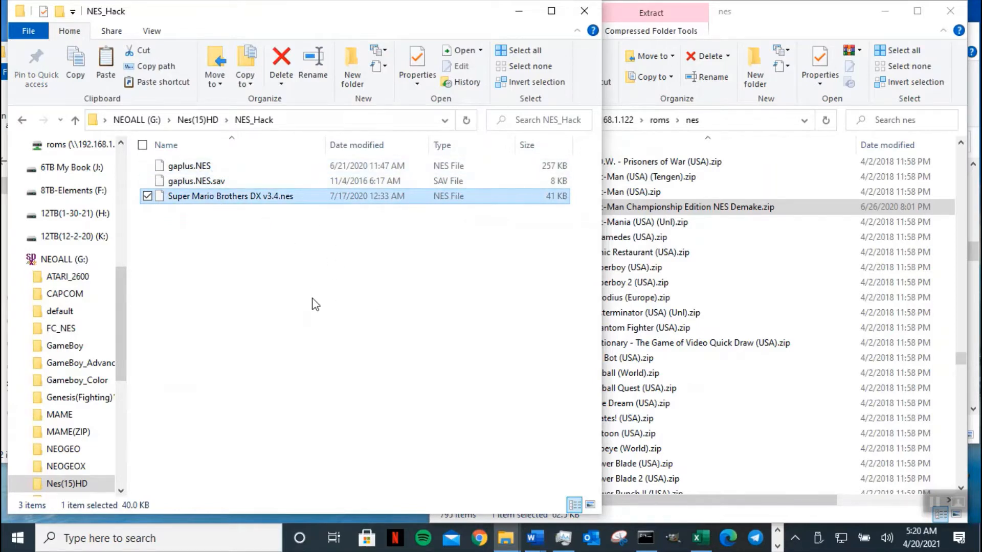
{"action": "left_click", "coordinate": [75, 120]}
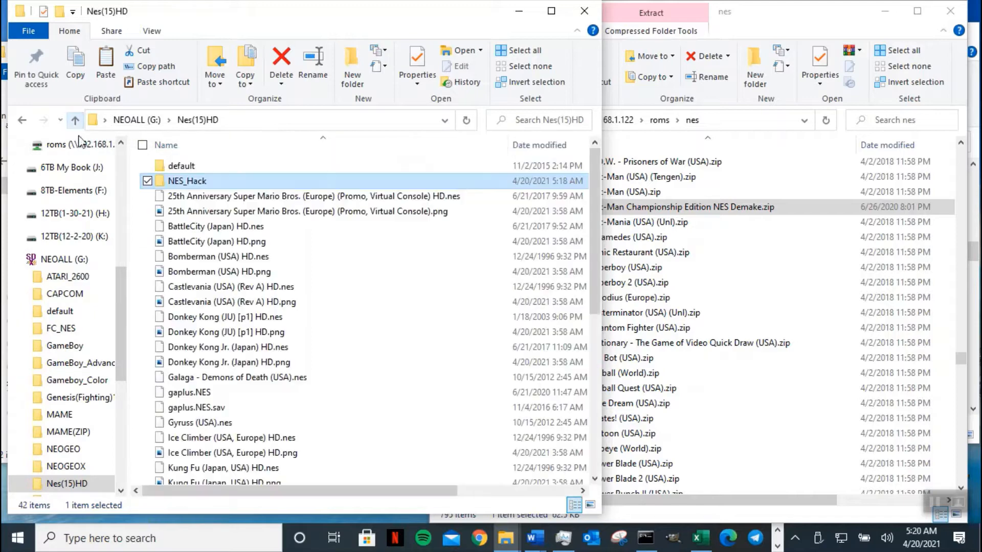
- Copy the default folder into NES_Hack and open the pasted copy
{"action": "left_click", "coordinate": [202, 167]}
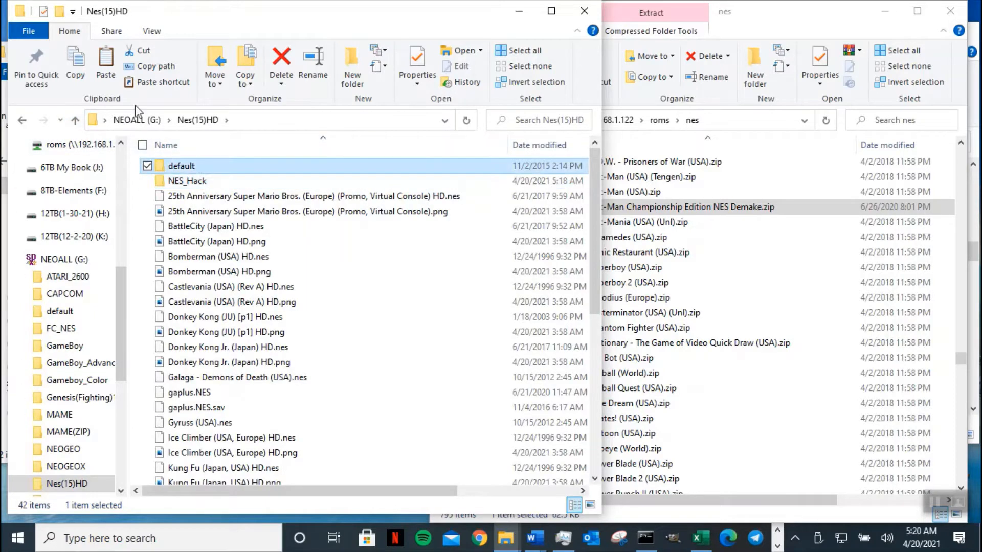
{"action": "left_click", "coordinate": [85, 82]}
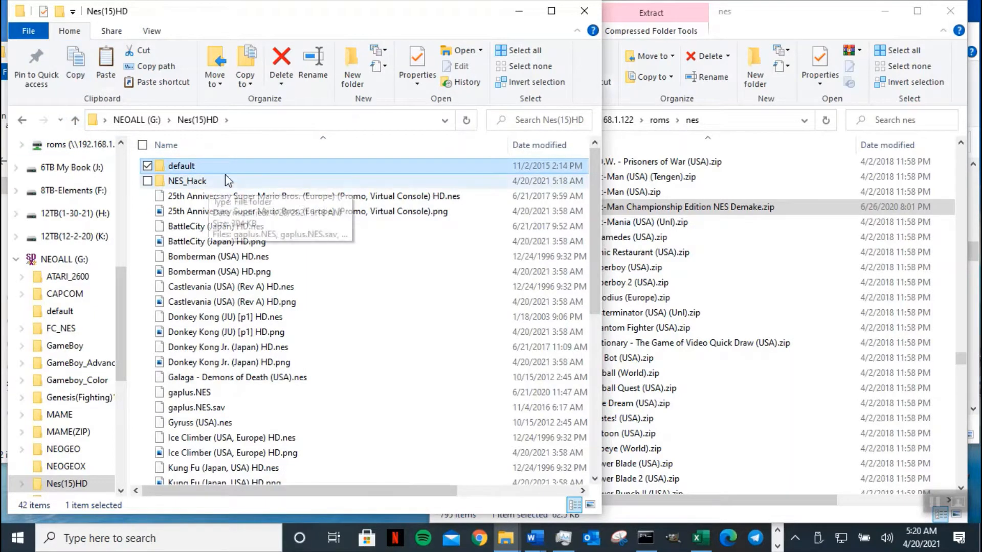
{"action": "double_click", "coordinate": [212, 180]}
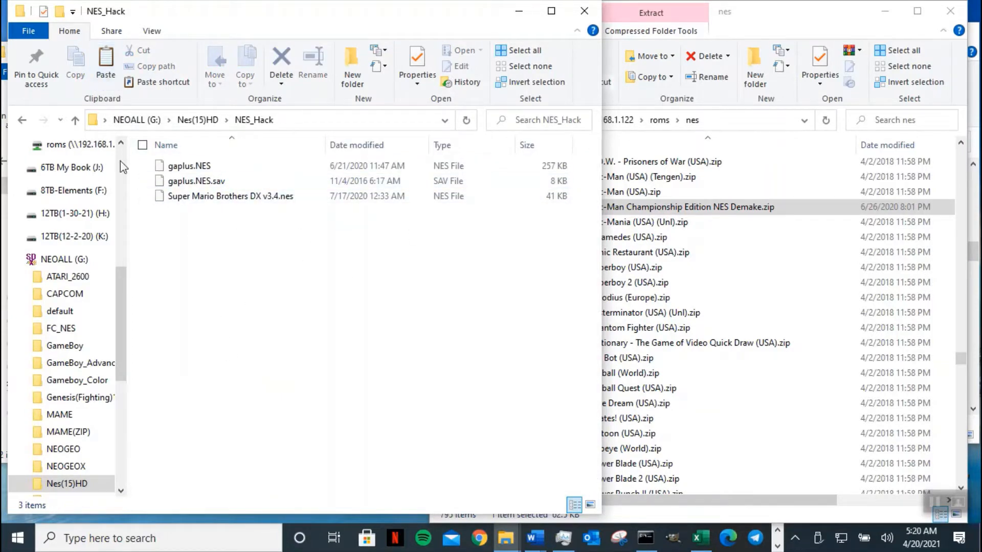
{"action": "key", "text": "ctrl+v"}
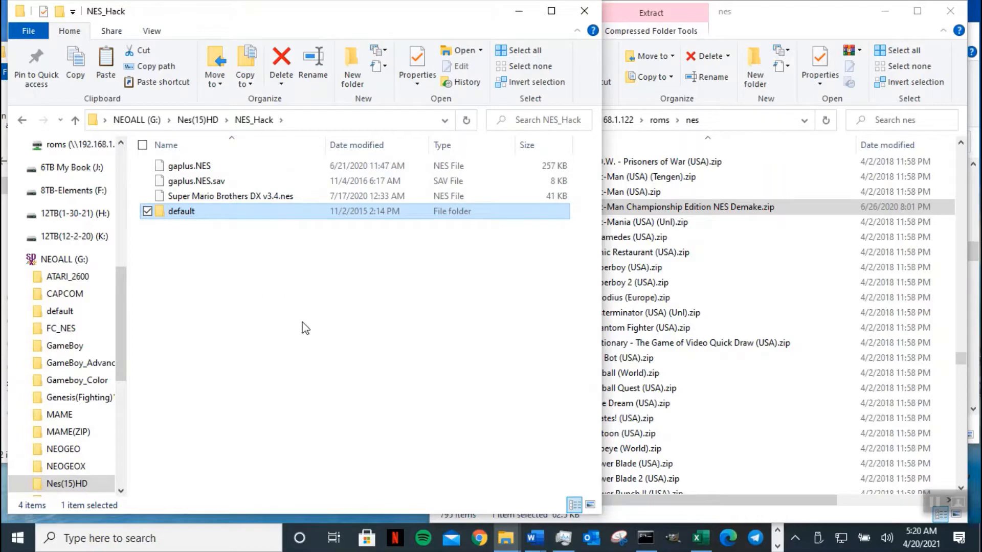
{"action": "double_click", "coordinate": [194, 220]}
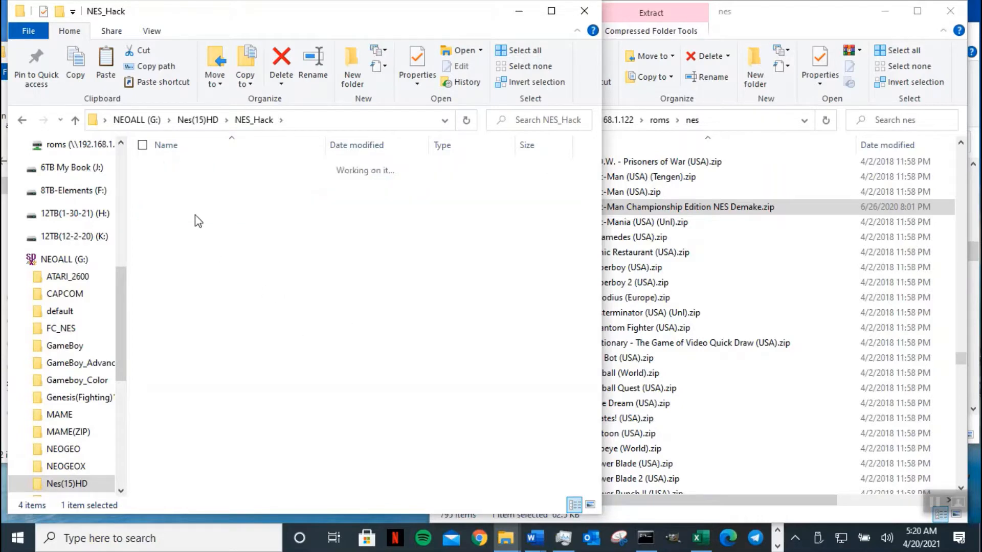
- Show the default folder's files as extra large icons and open default.ini
{"action": "right_click", "coordinate": [211, 250]}
{"action": "mouse_move", "coordinate": [159, 264]}
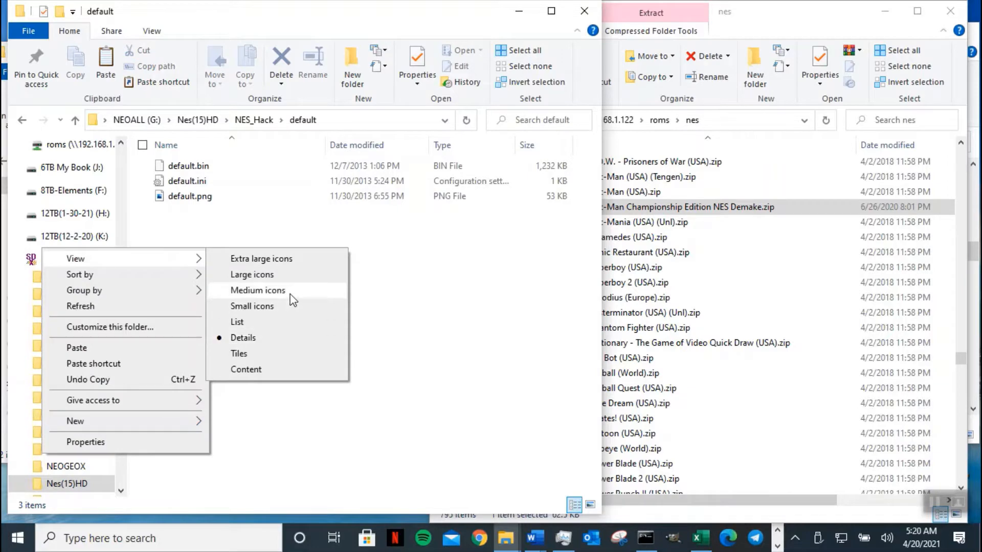
{"action": "left_click", "coordinate": [292, 278]}
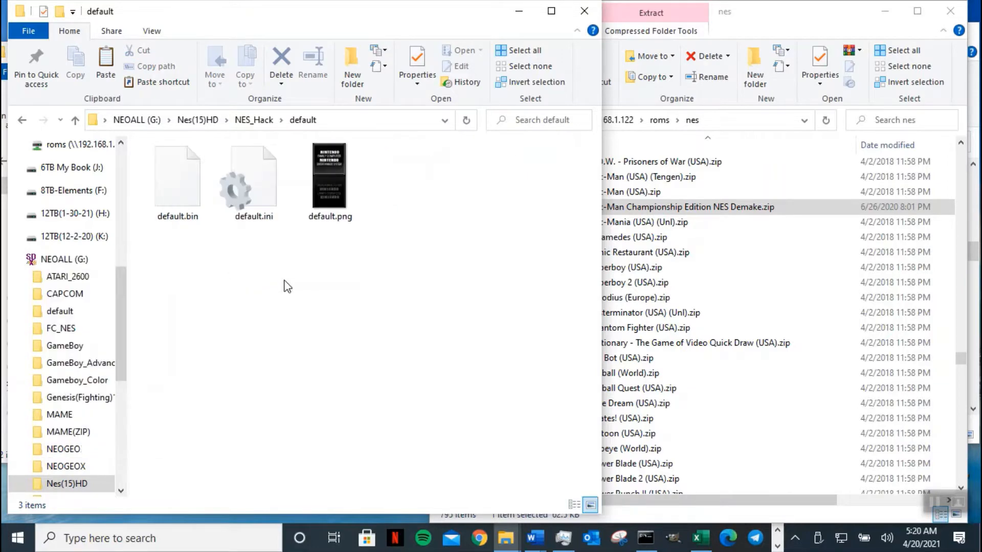
{"action": "right_click", "coordinate": [275, 305]}
{"action": "mouse_move", "coordinate": [231, 318]}
{"action": "left_click", "coordinate": [328, 317]}
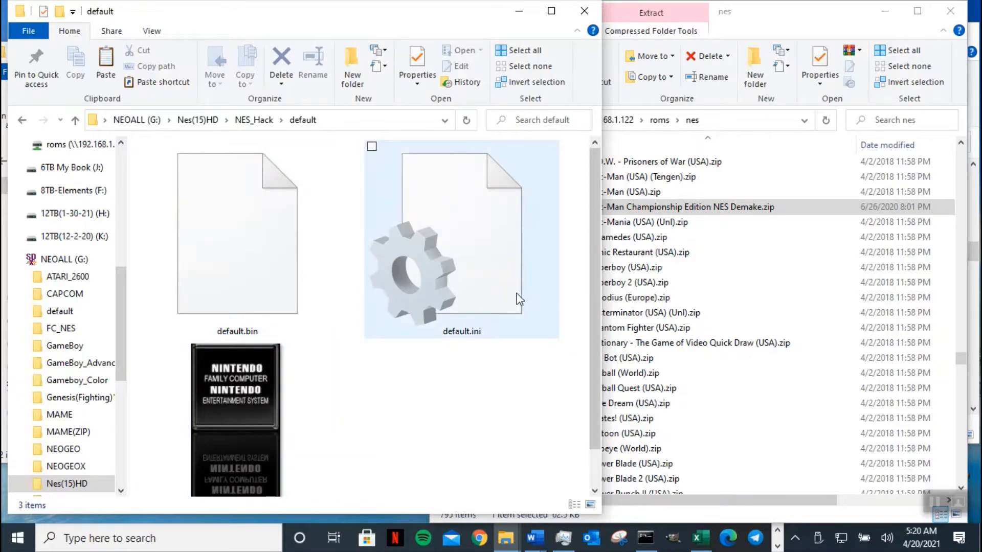
{"action": "left_click", "coordinate": [472, 278]}
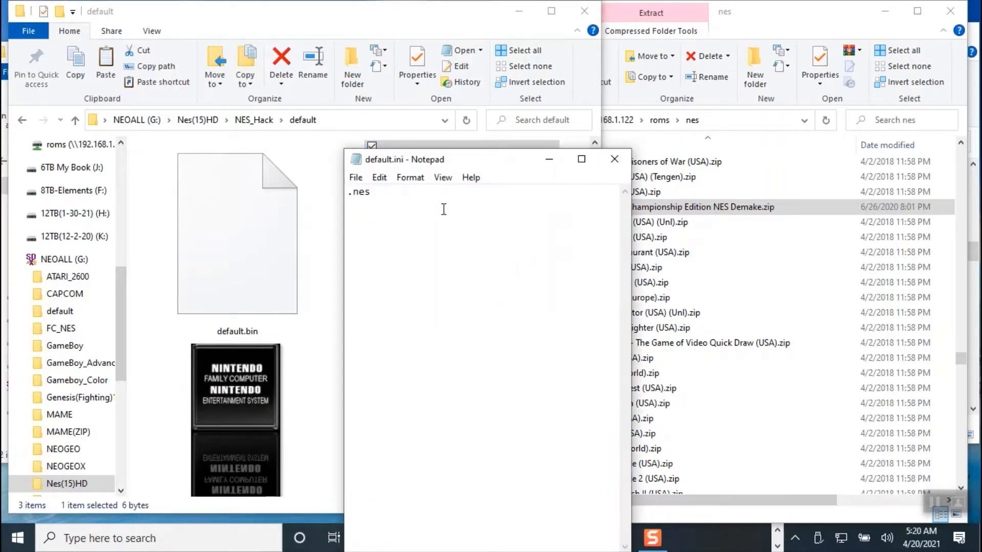
- Add a new line after .nes in default.ini, save it, and return to NES_Hack
{"action": "key", "text": "Return"}
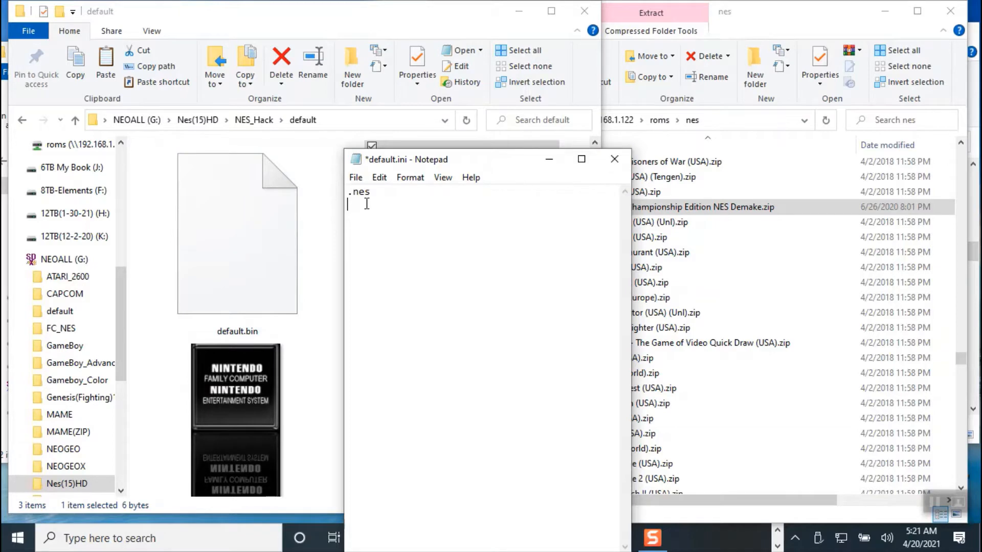
{"action": "left_click", "coordinate": [616, 160]}
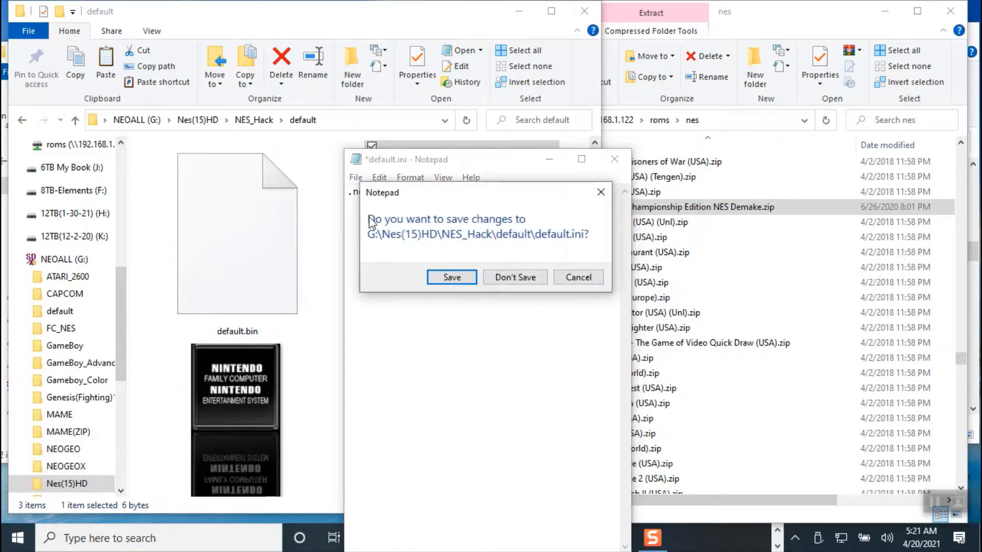
{"action": "left_click", "coordinate": [460, 279]}
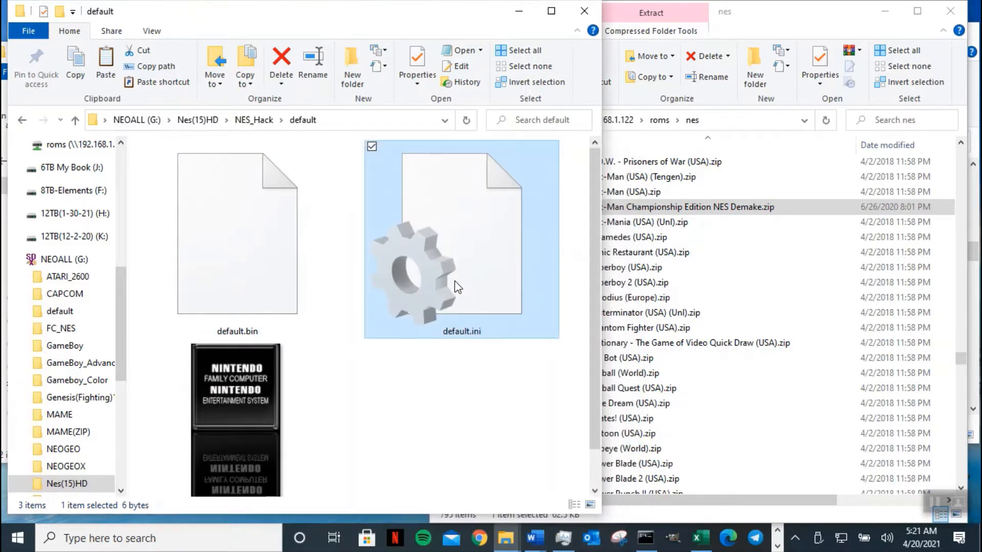
{"action": "left_click", "coordinate": [75, 119]}
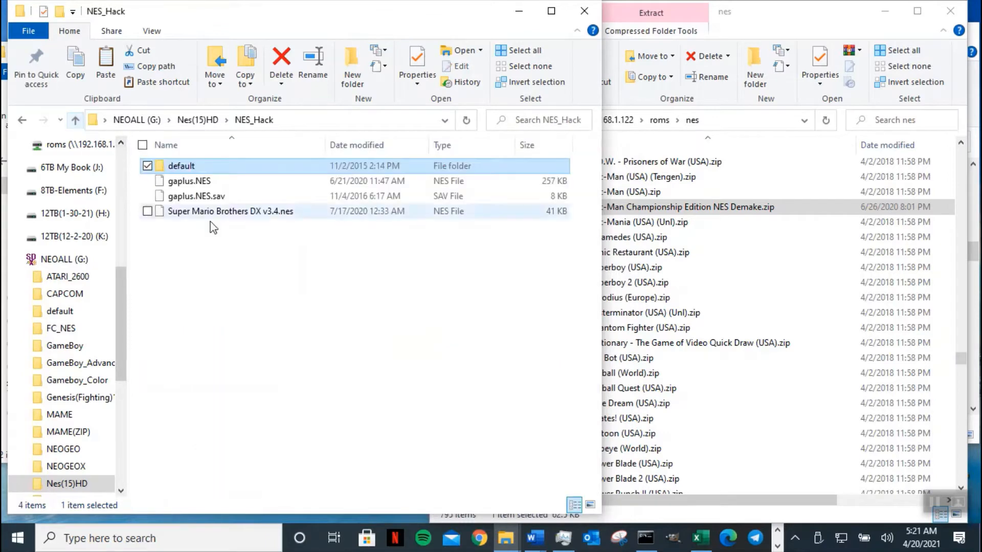
- Reopen the default folder to check it, then go back up to NES_Hack
{"action": "left_click", "coordinate": [203, 167]}
{"action": "double_click", "coordinate": [232, 163]}
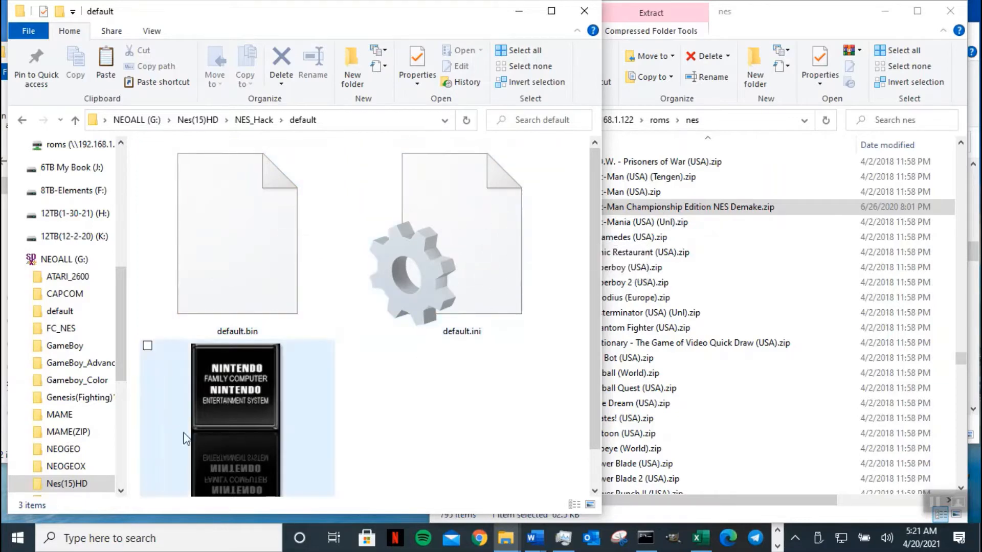
{"action": "left_click", "coordinate": [75, 121]}
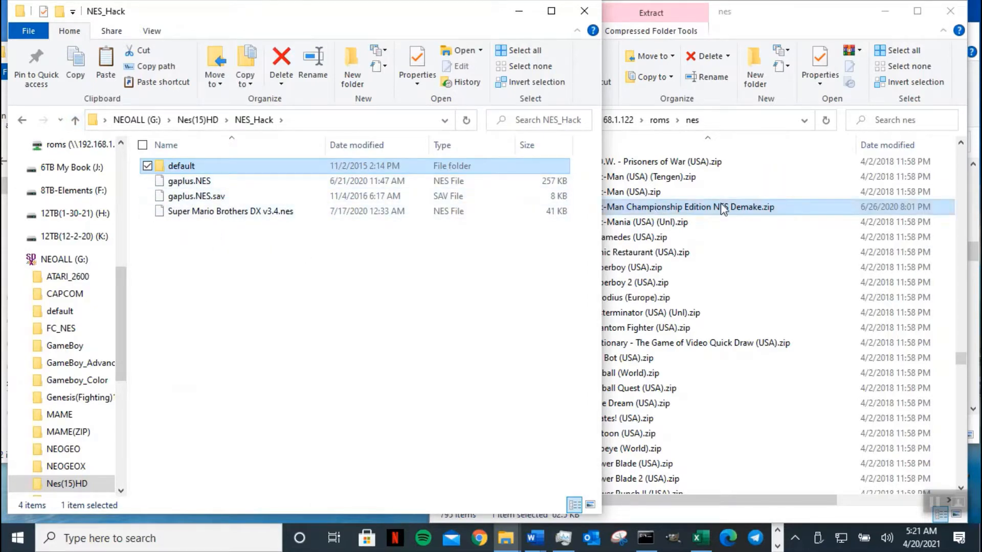
- Extract the Pac-Man Championship Edition NES Demake zip into NES_Hack with 7-Zip Extract Here
{"action": "left_click_drag", "start_coordinate": [725, 213], "coordinate": [275, 316]}
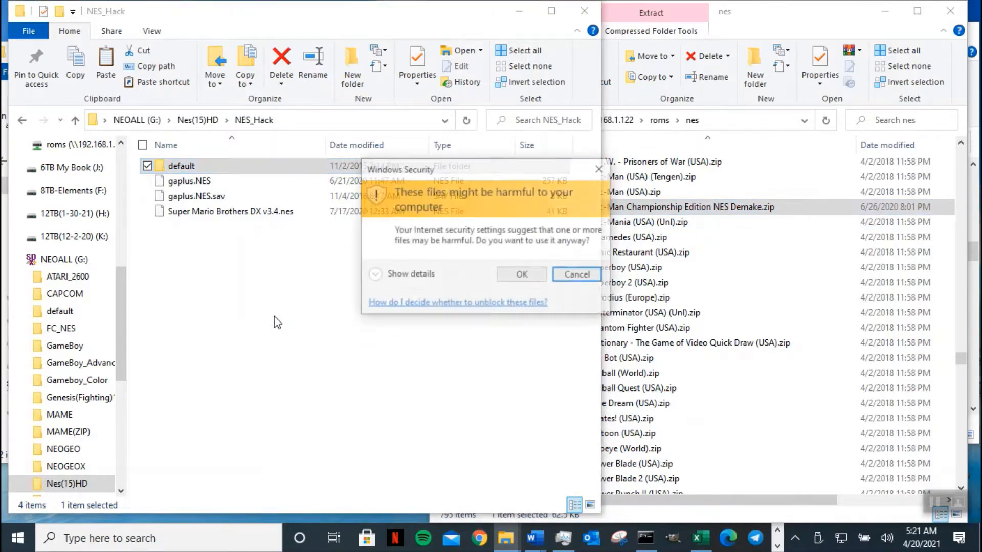
{"action": "left_click", "coordinate": [520, 276]}
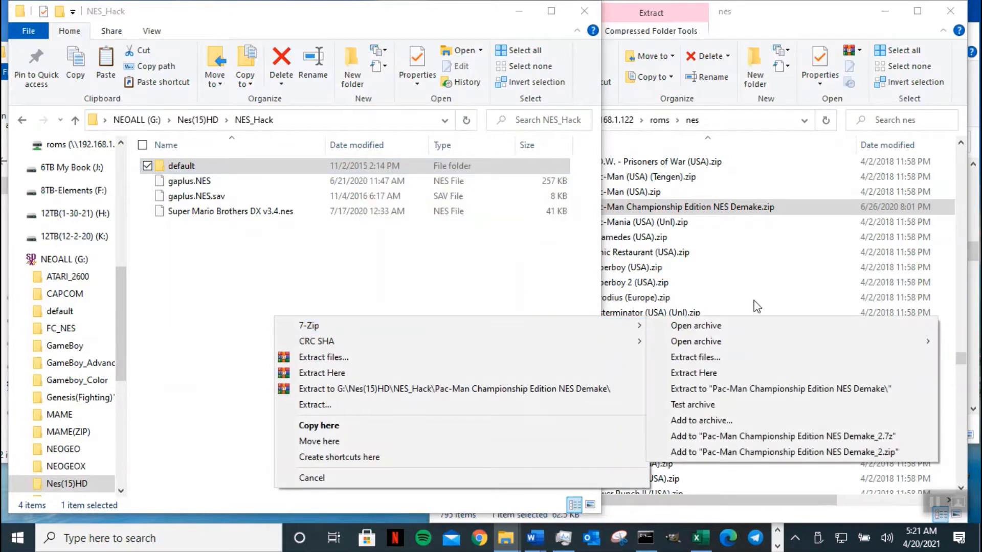
{"action": "mouse_move", "coordinate": [630, 330]}
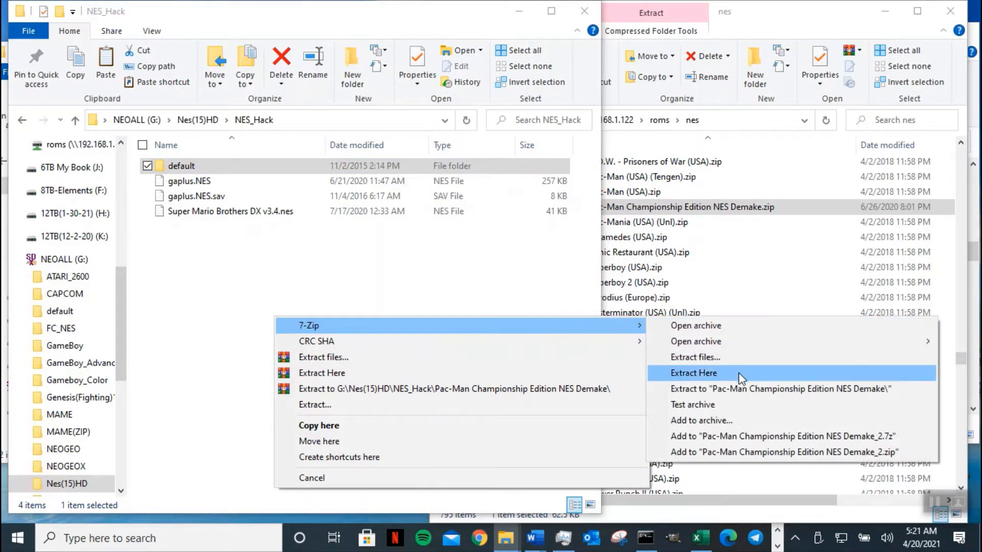
{"action": "left_click", "coordinate": [738, 373]}
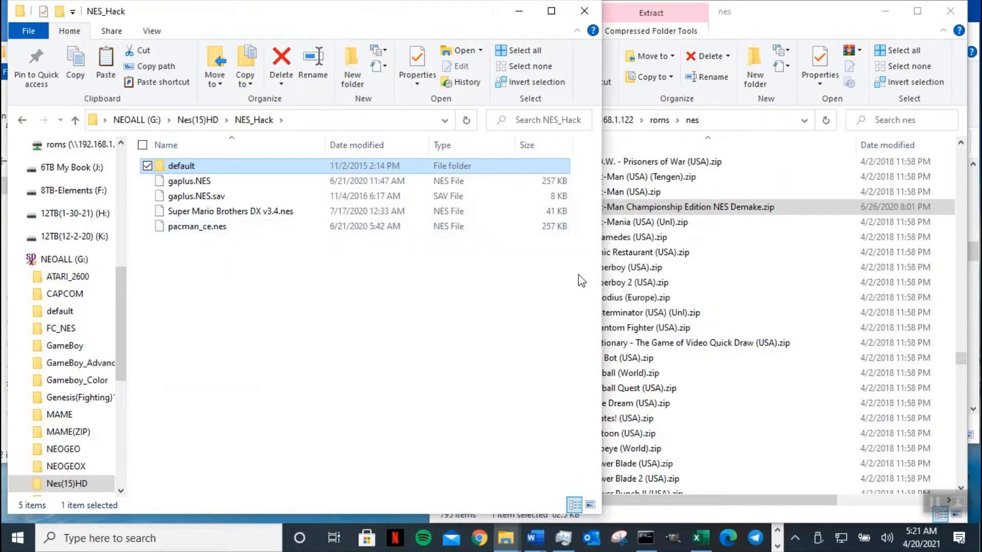
- Find and select Xevious - The Avenger (USA).zip in the network nes folder
{"action": "left_click", "coordinate": [757, 238]}
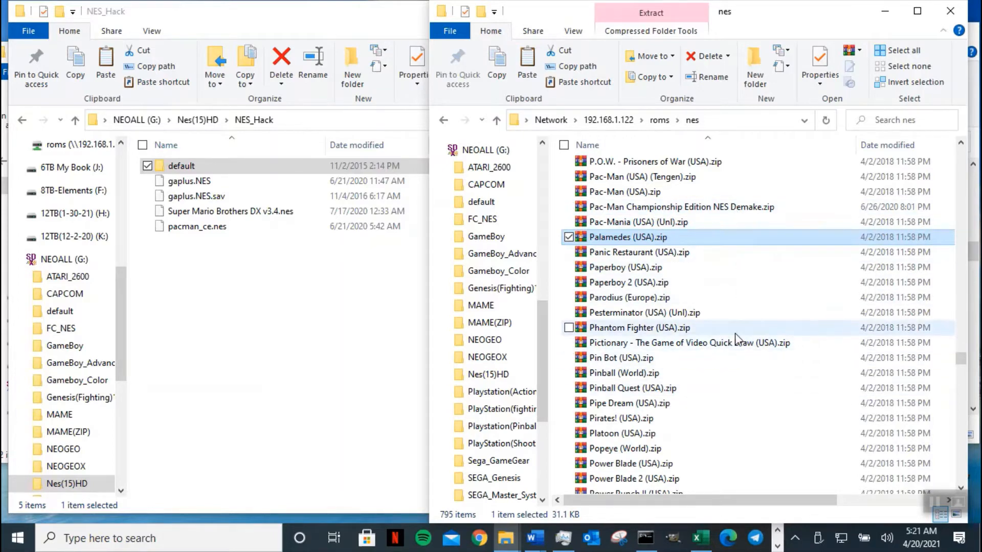
{"action": "left_click", "coordinate": [742, 378]}
{"action": "key", "text": "x"}
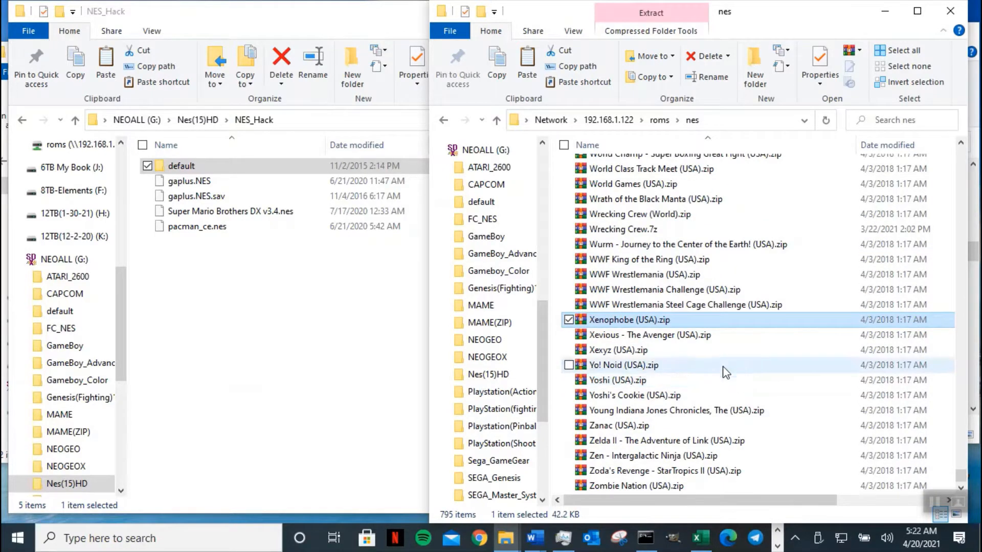
{"action": "left_click", "coordinate": [697, 341]}
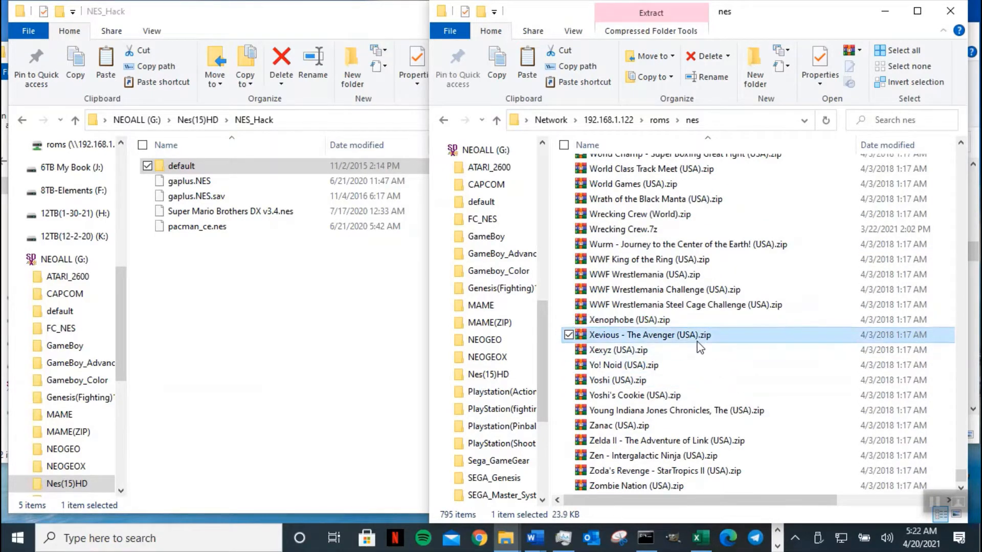
- Extract the Xevious zip into NES_Hack with 7-Zip Extract Here
{"action": "left_click_drag", "start_coordinate": [709, 346], "coordinate": [193, 330]}
{"action": "left_click", "coordinate": [520, 276]}
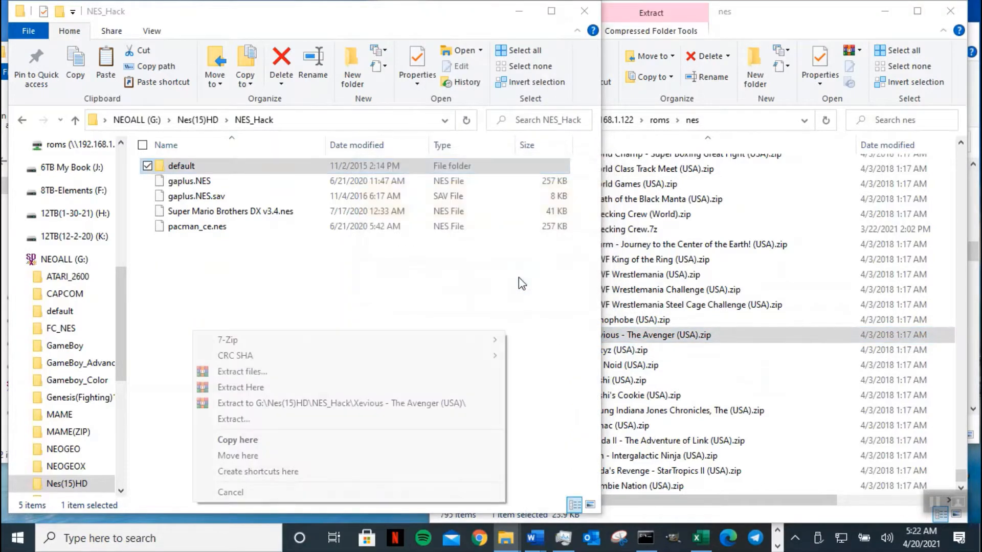
{"action": "mouse_move", "coordinate": [399, 338]}
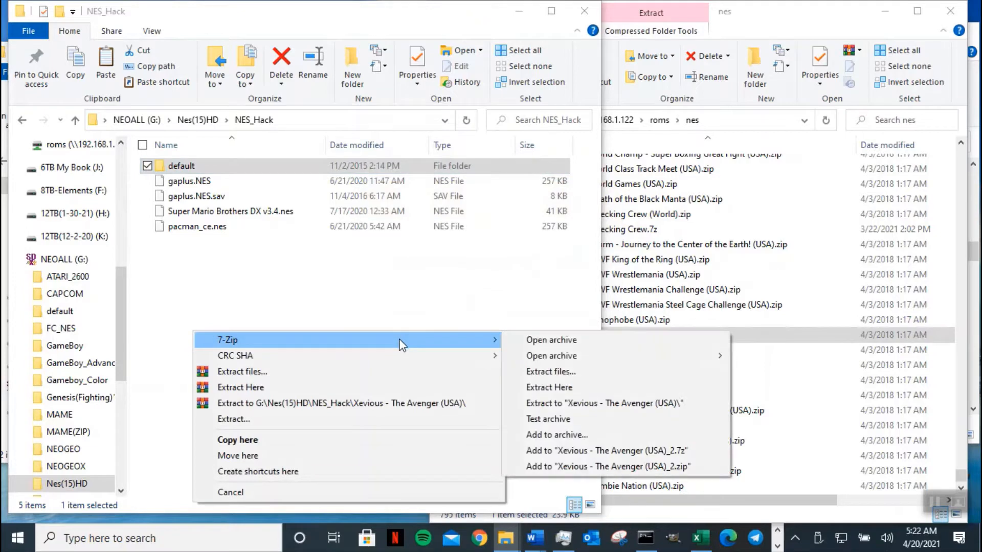
{"action": "left_click", "coordinate": [576, 395]}
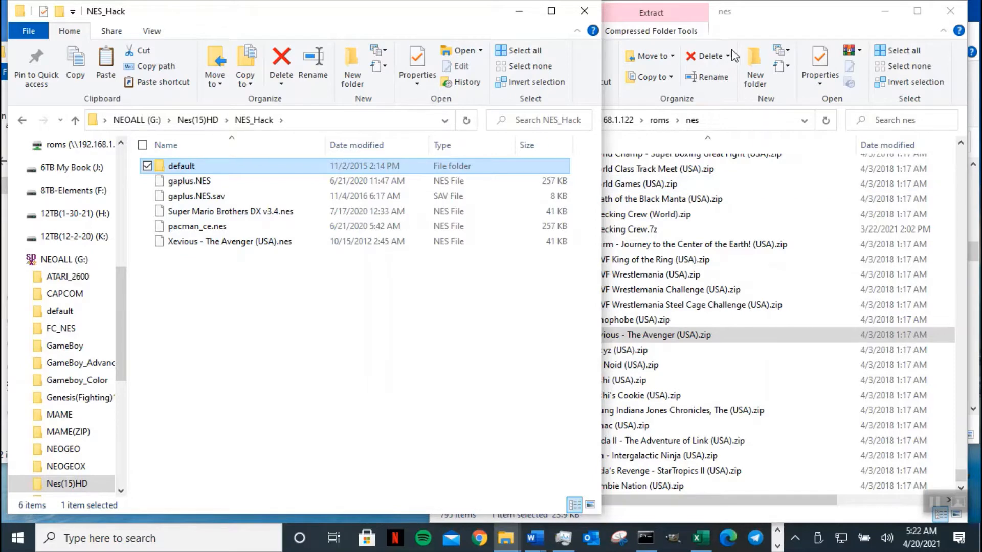
{"action": "left_click", "coordinate": [774, 22]}
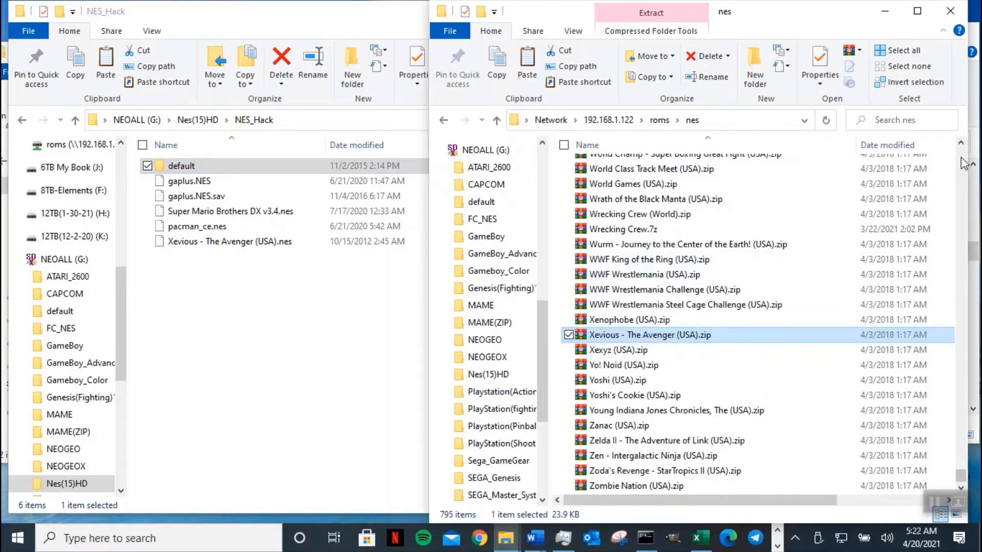
- Browse the boxart, wheel and marquee folders under nes, returning to nes after each
{"action": "scroll", "coordinate": [964, 163], "scroll_direction": "up", "scroll_amount": 20}
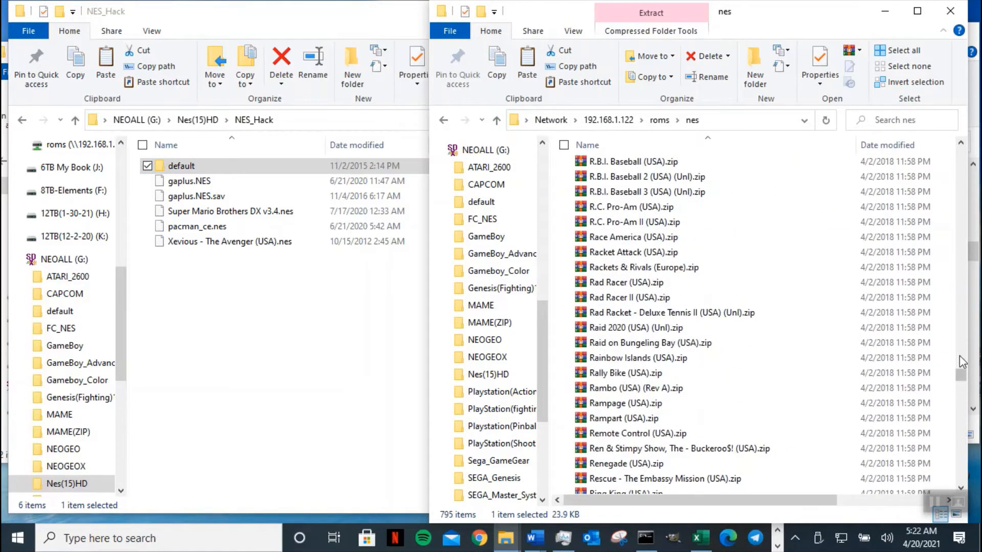
{"action": "left_click_drag", "start_coordinate": [959, 378], "coordinate": [952, 135]}
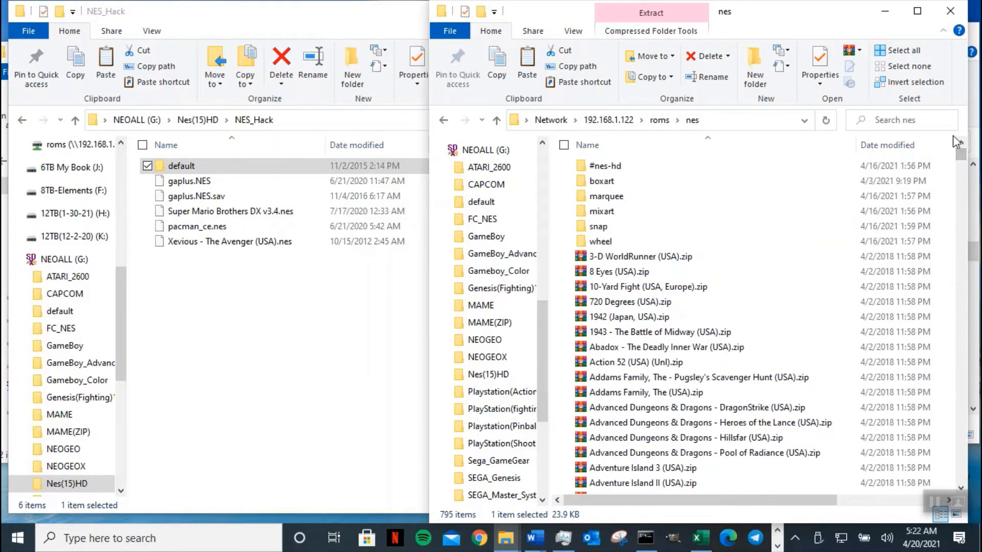
{"action": "double_click", "coordinate": [699, 180]}
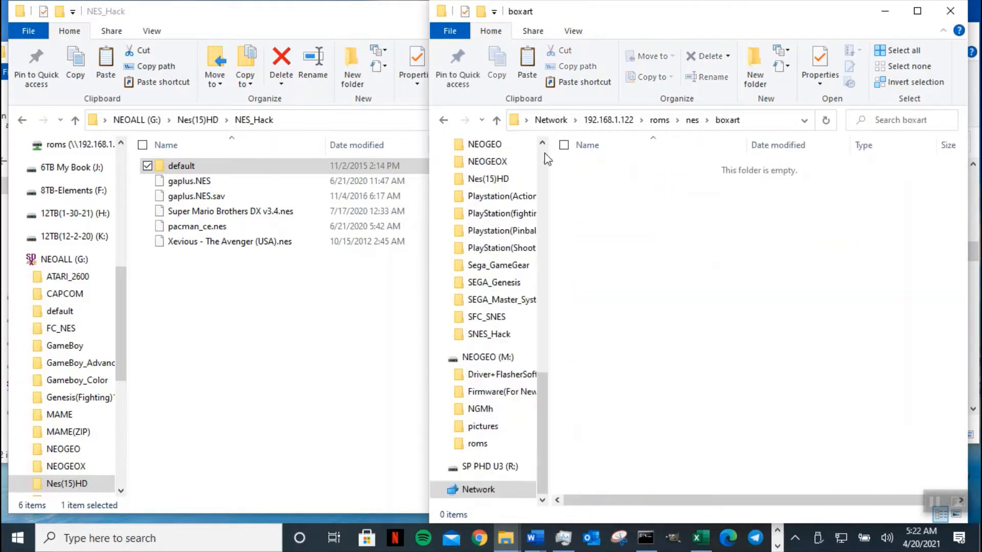
{"action": "left_click", "coordinate": [496, 119]}
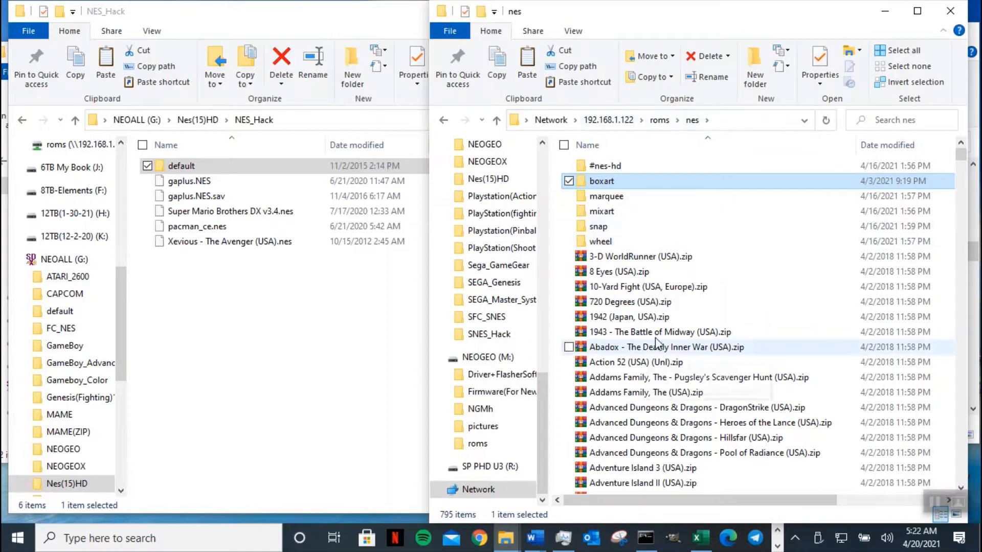
{"action": "double_click", "coordinate": [672, 238]}
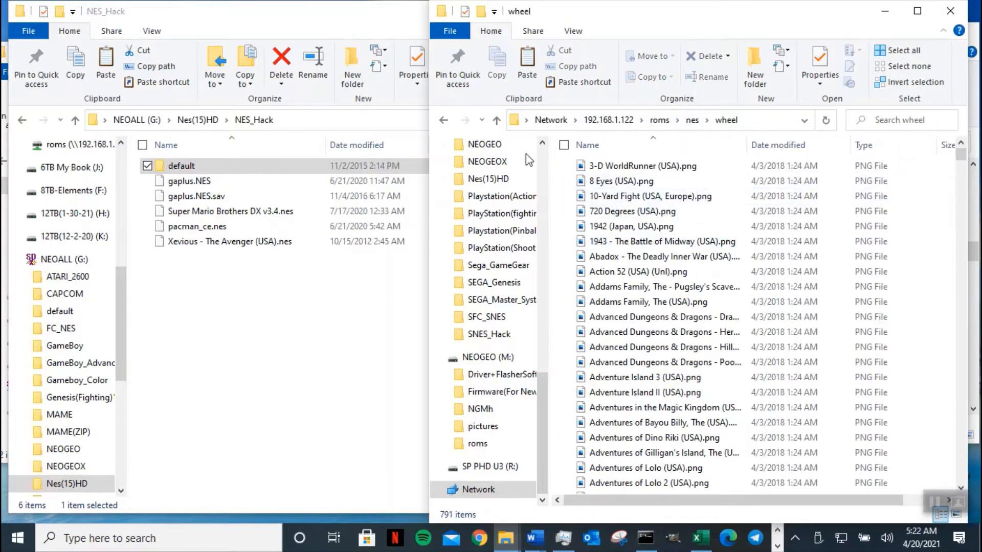
{"action": "left_click", "coordinate": [496, 119]}
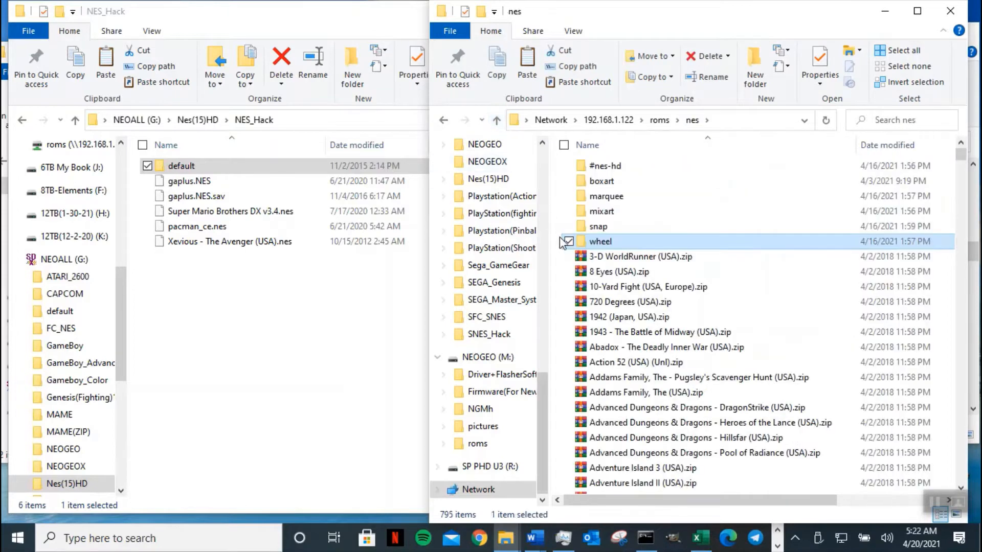
{"action": "double_click", "coordinate": [636, 200]}
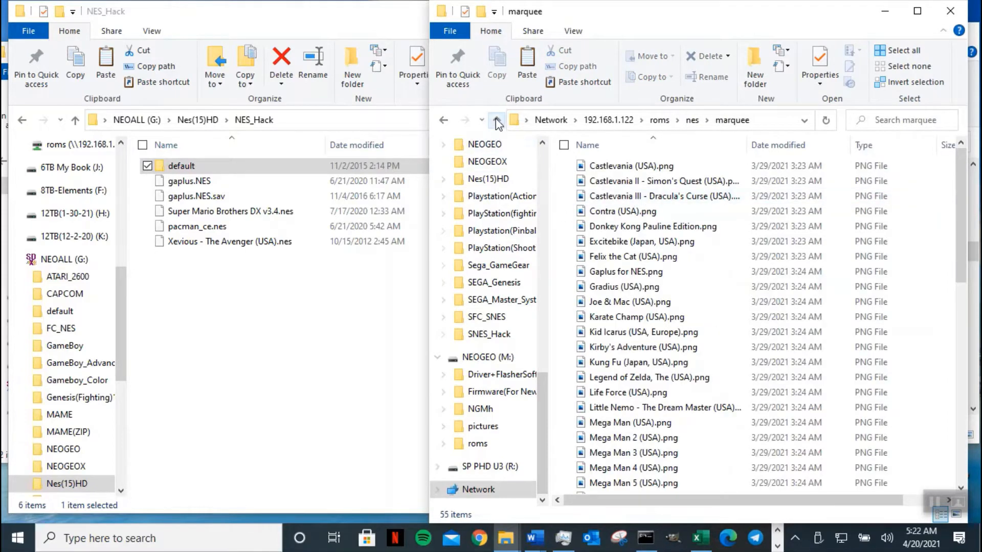
{"action": "left_click", "coordinate": [496, 121]}
- Open mixart, view its images as Large icons, and jump to the Gaplus image
{"action": "left_click", "coordinate": [645, 210]}
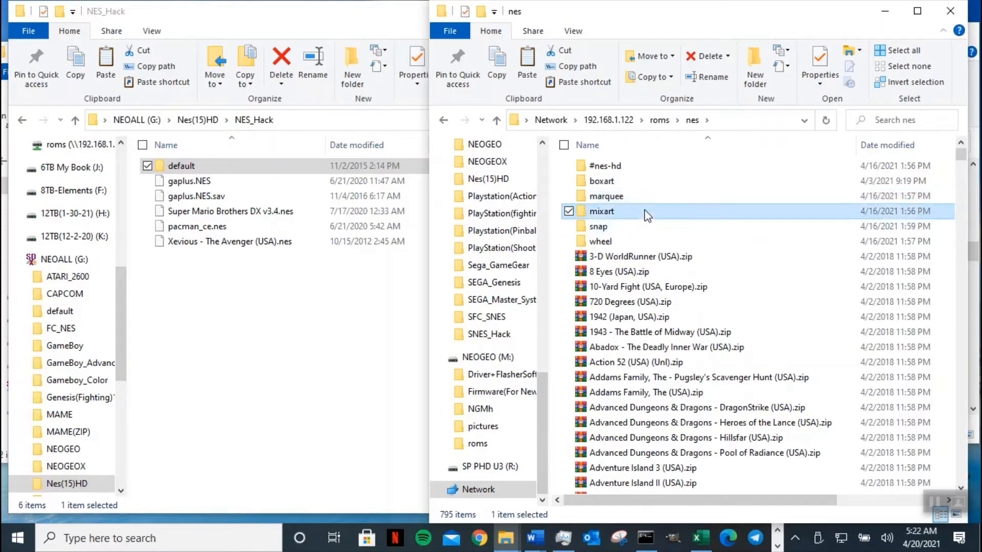
{"action": "double_click", "coordinate": [644, 209]}
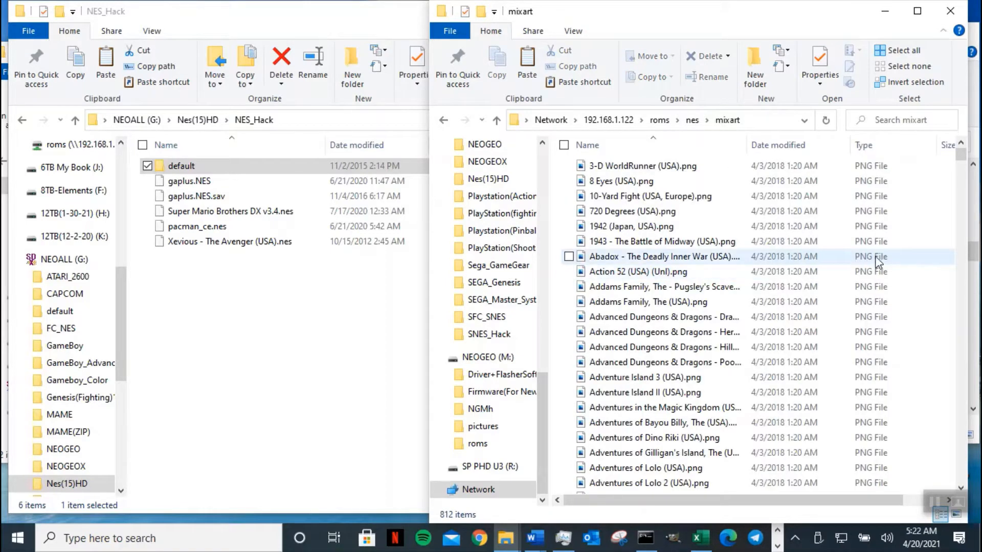
{"action": "right_click", "coordinate": [920, 253]}
{"action": "mouse_move", "coordinate": [859, 265]}
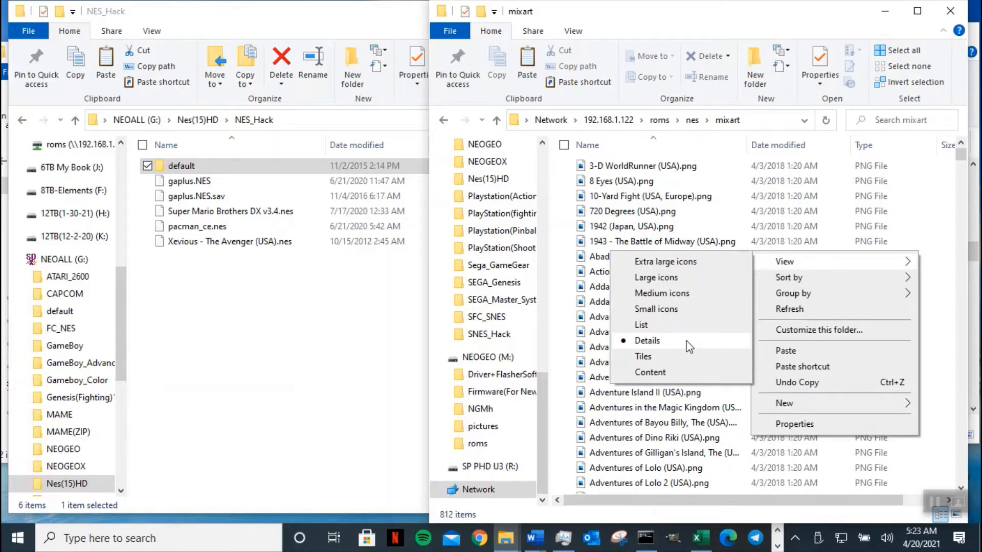
{"action": "left_click", "coordinate": [685, 277]}
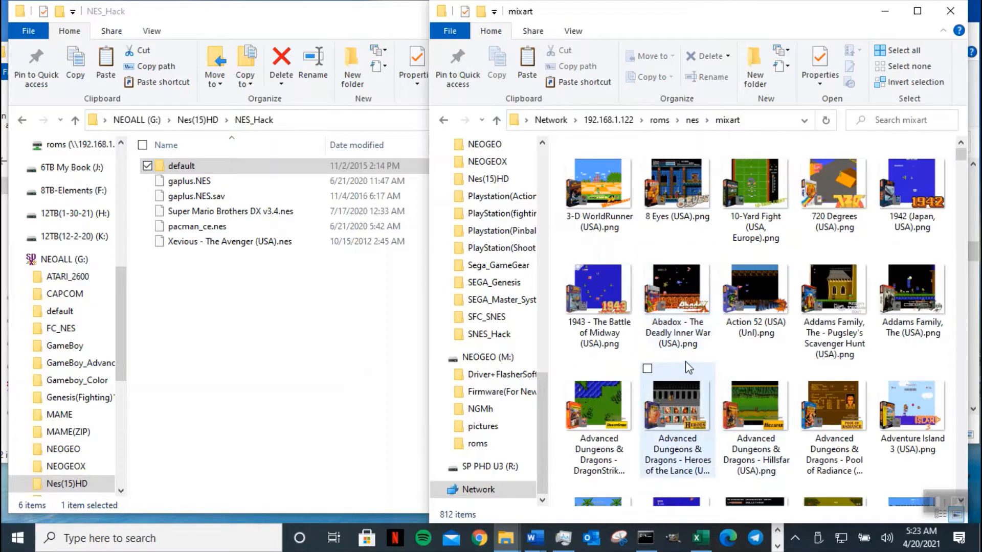
{"action": "left_click", "coordinate": [686, 352]}
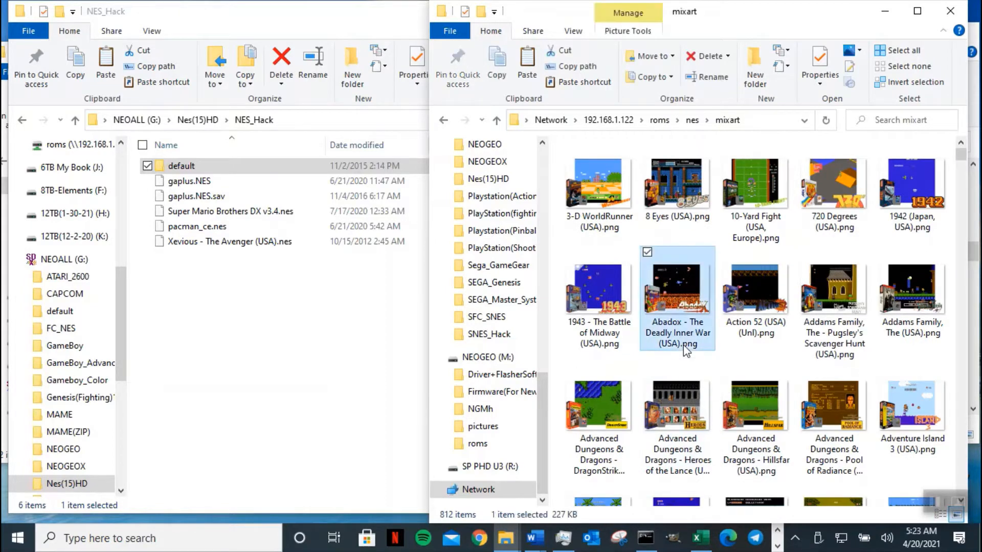
{"action": "type", "text": "gaplus"}
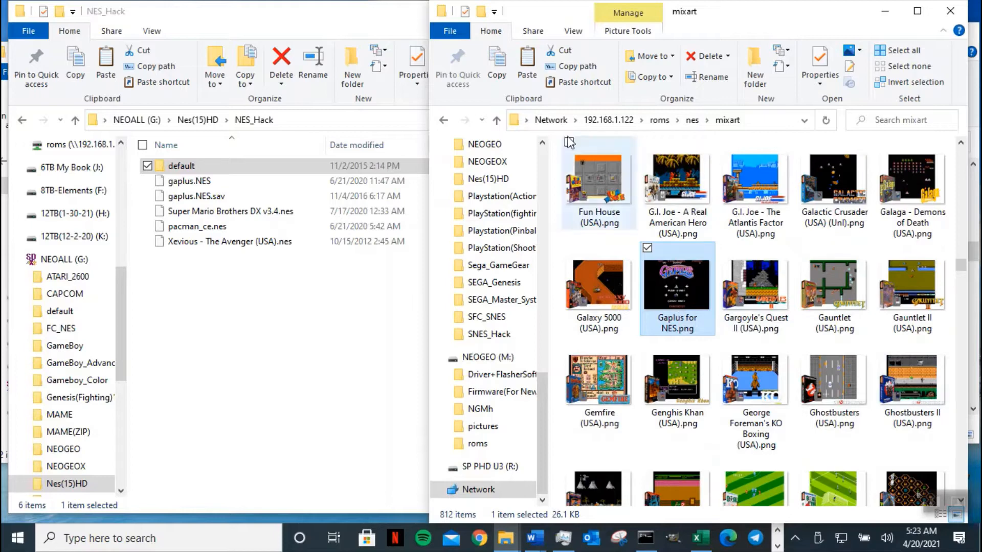
- Copy Gaplus for NES.png from mixart and paste it into NES_Hack
{"action": "left_click", "coordinate": [498, 74]}
{"action": "left_click", "coordinate": [297, 319]}
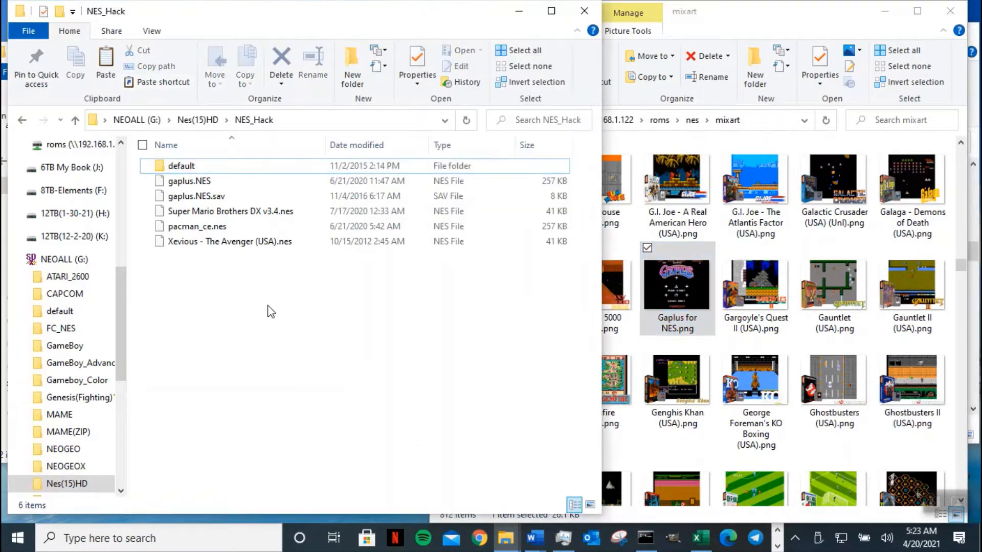
{"action": "left_click", "coordinate": [105, 60]}
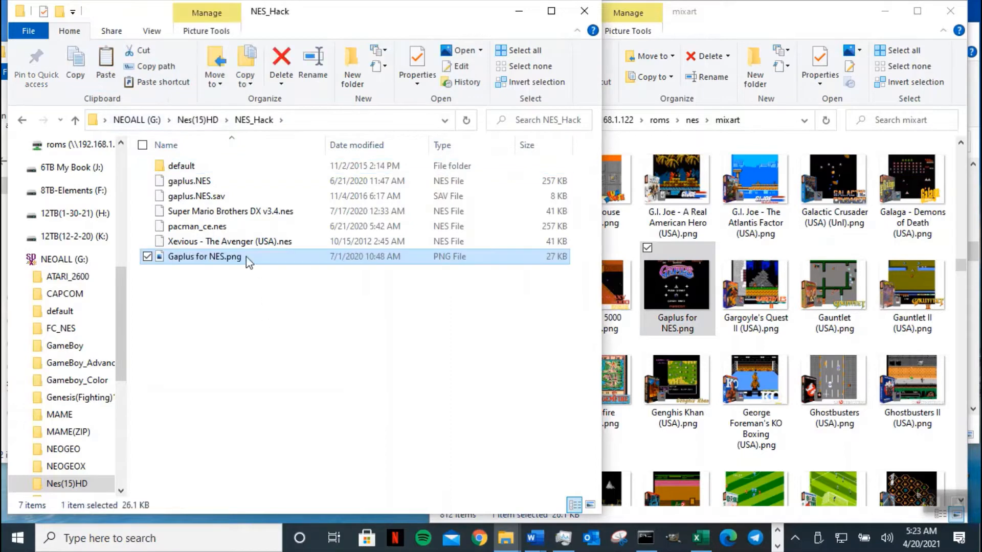
- Delete the gaplus.NES.sav save file from NES_Hack, confirming with Yes
{"action": "left_click", "coordinate": [281, 198]}
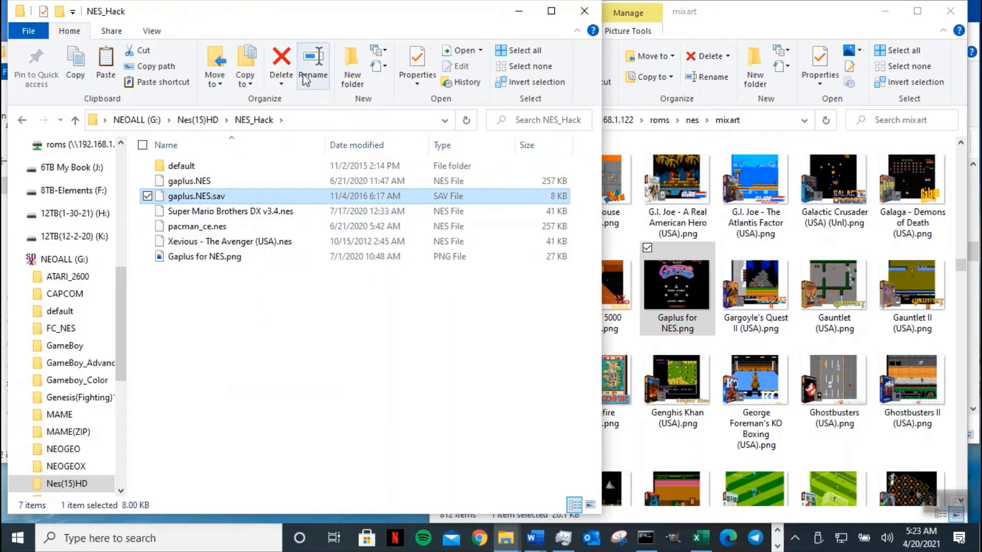
{"action": "left_click", "coordinate": [282, 60]}
{"action": "left_click", "coordinate": [525, 326]}
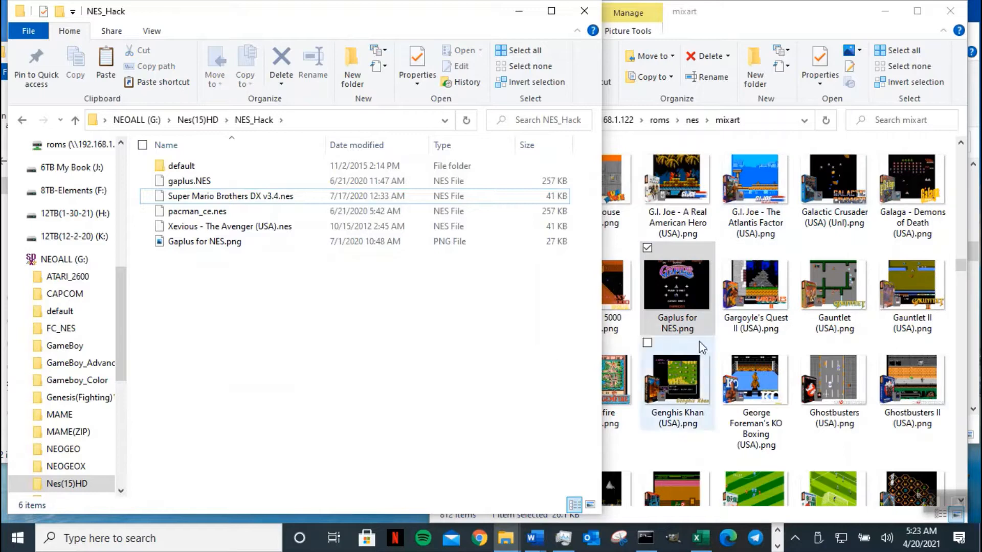
- Copy Xevious - The Avenger (USA).png from mixart into NES_Hack
{"action": "left_click", "coordinate": [751, 327]}
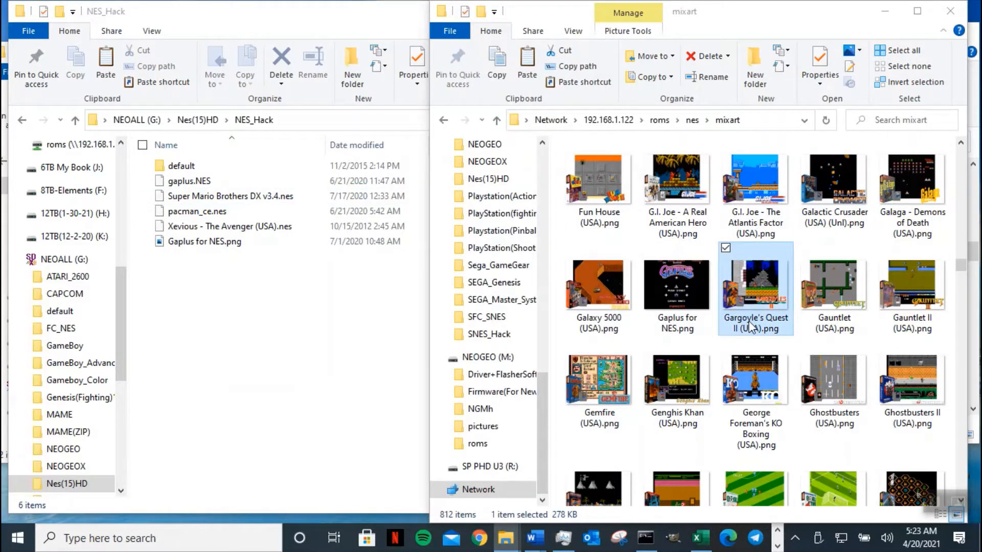
{"action": "left_click", "coordinate": [811, 353], "text": "ctrl"}
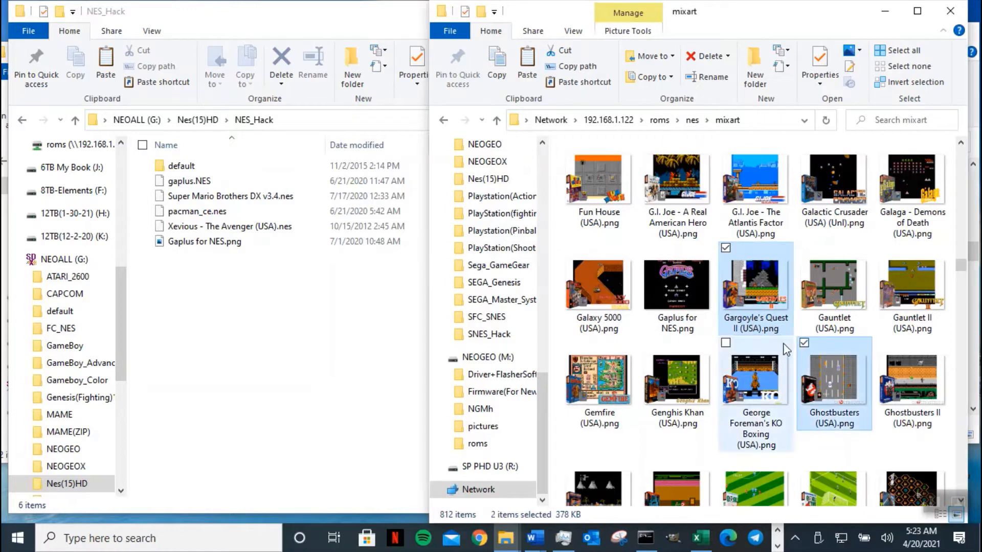
{"action": "key", "text": "x"}
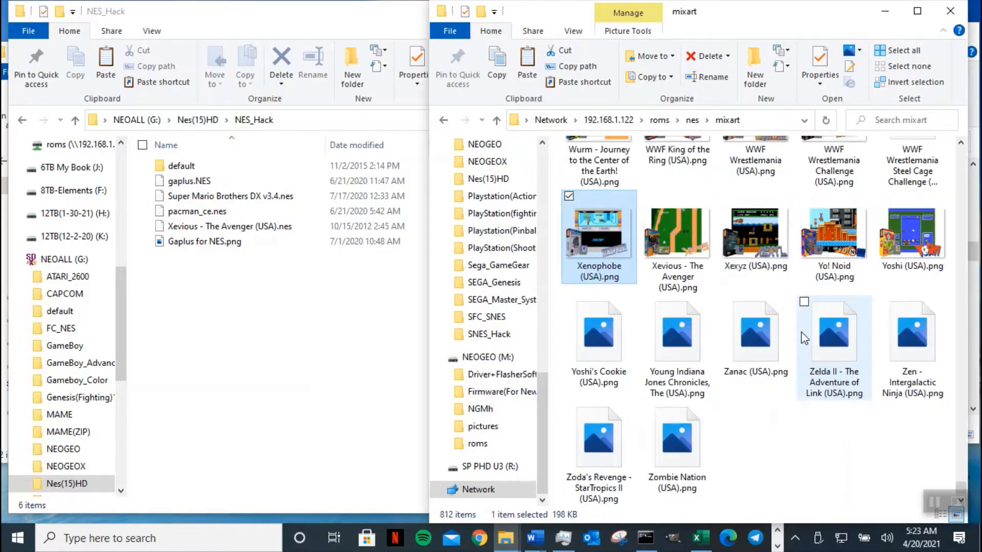
{"action": "left_click", "coordinate": [690, 288]}
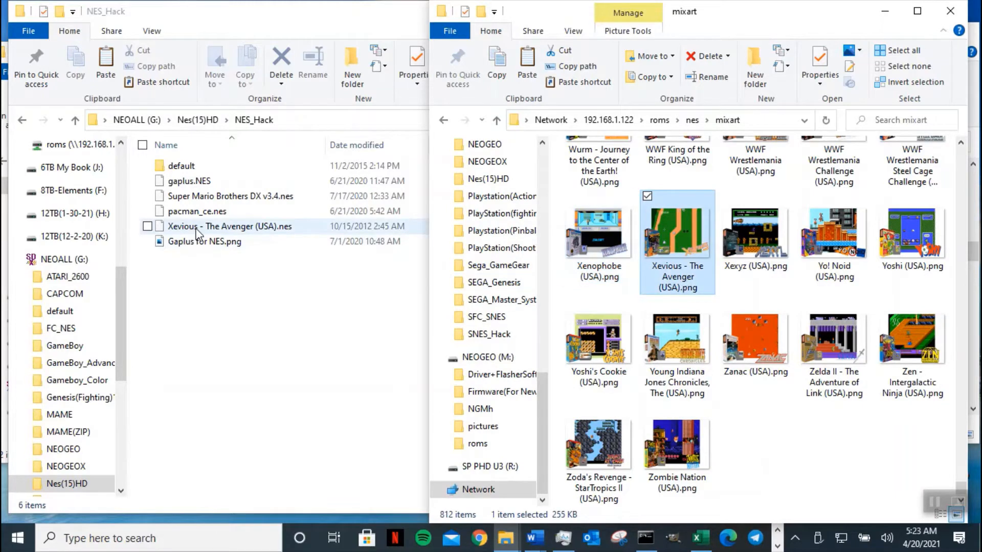
{"action": "left_click", "coordinate": [488, 67]}
{"action": "left_click", "coordinate": [297, 17]}
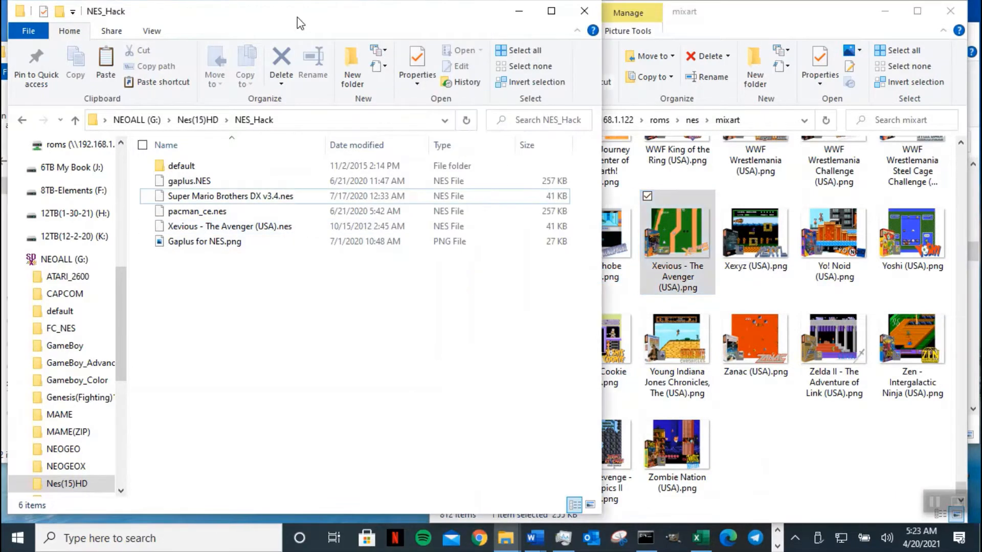
{"action": "left_click", "coordinate": [105, 64]}
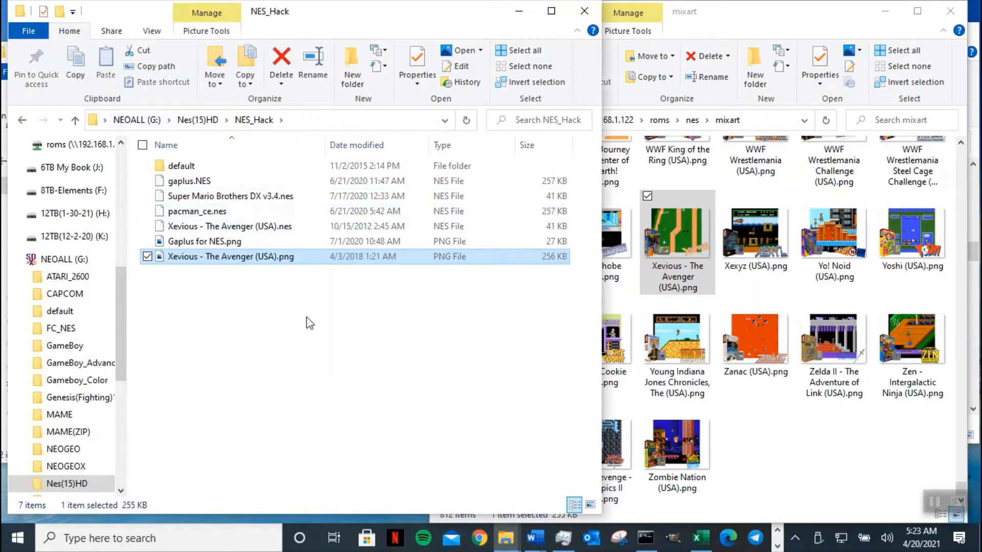
{"action": "left_click", "coordinate": [775, 407]}
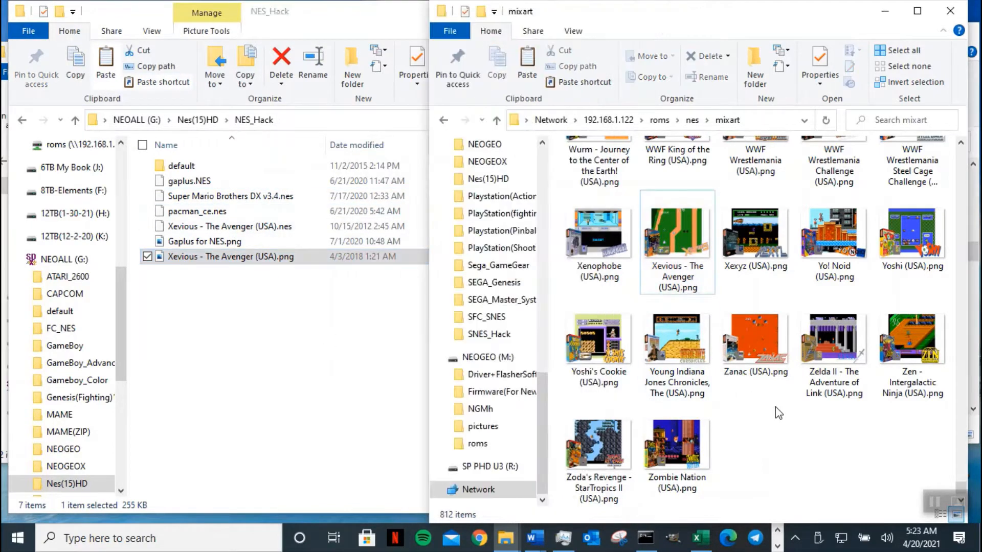
- Copy Pac-Man Championship Edition NES Demake.png from mixart into NES_Hack
{"action": "type", "text": "pac"}
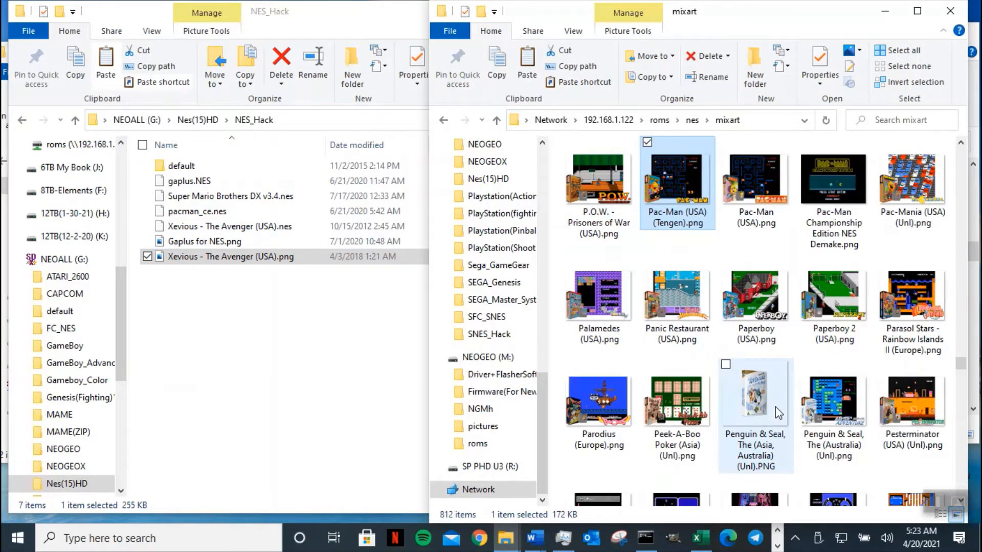
{"action": "left_click", "coordinate": [847, 223]}
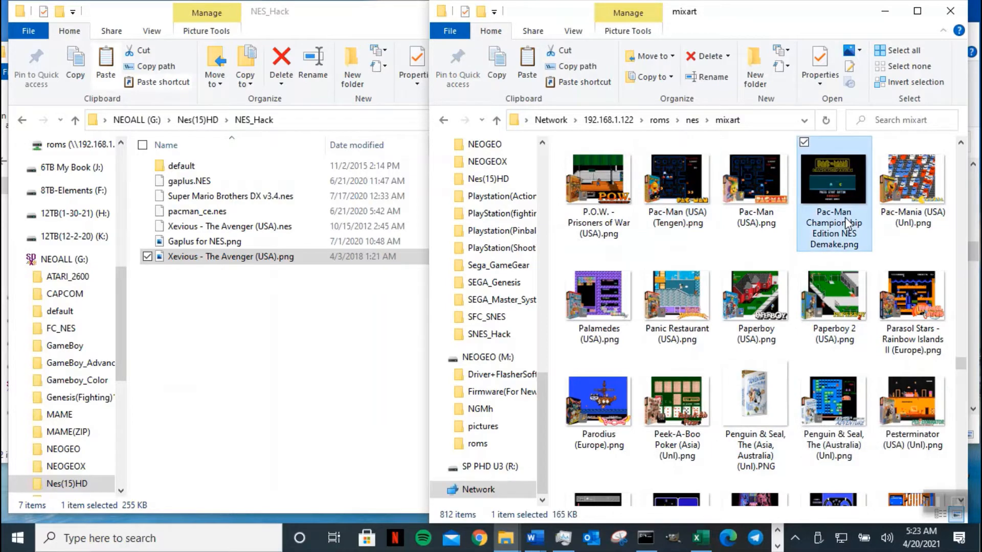
{"action": "left_click", "coordinate": [504, 72]}
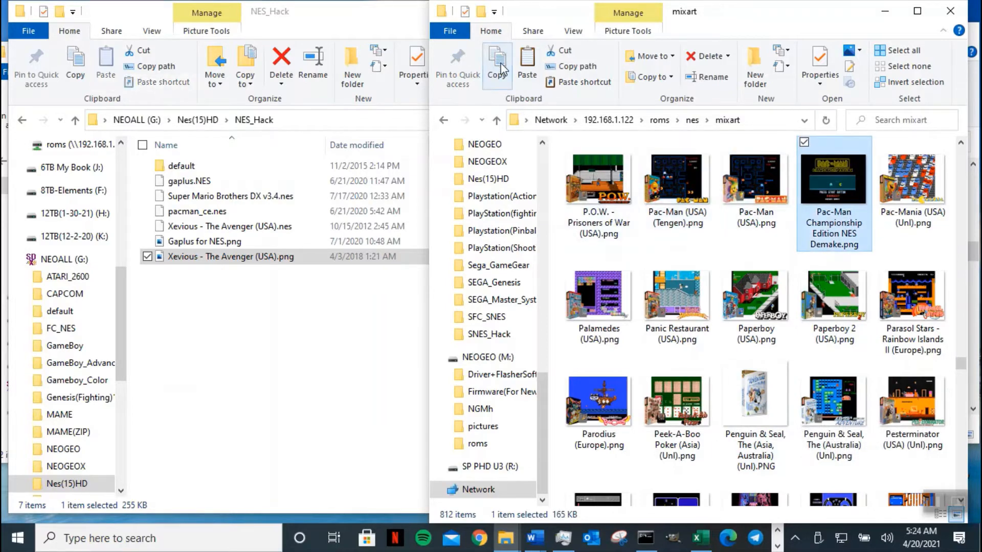
{"action": "left_click", "coordinate": [107, 62]}
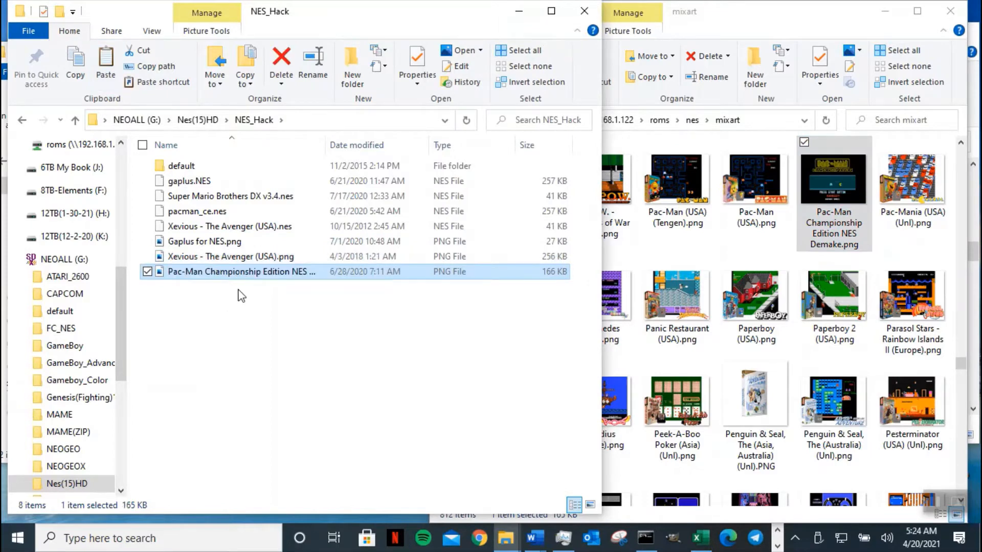
- Rename pacman_ce.nes to Pac-Man Championship Edition NES Demake.nes using the image's copied name
{"action": "left_click_drag", "start_coordinate": [327, 145], "coordinate": [409, 144]}
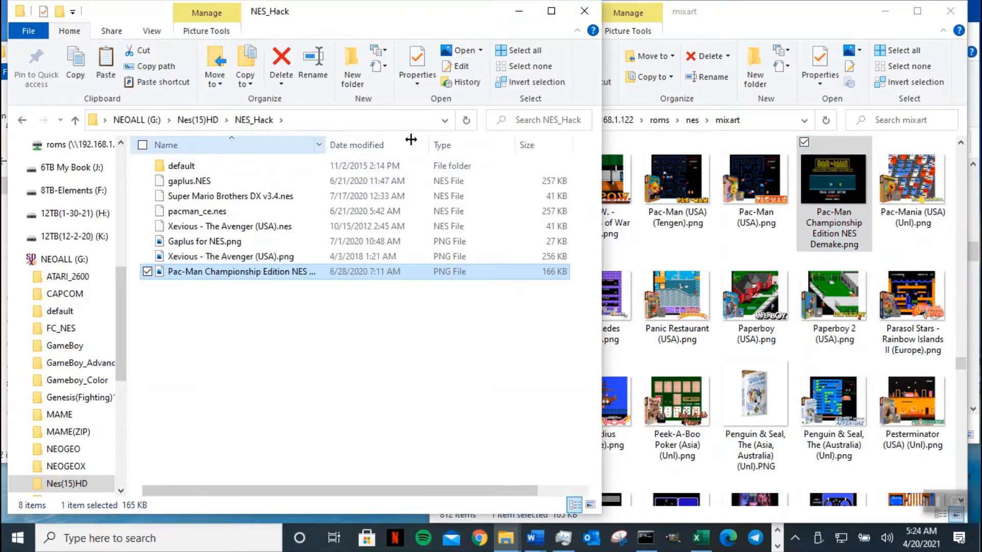
{"action": "left_click", "coordinate": [241, 272]}
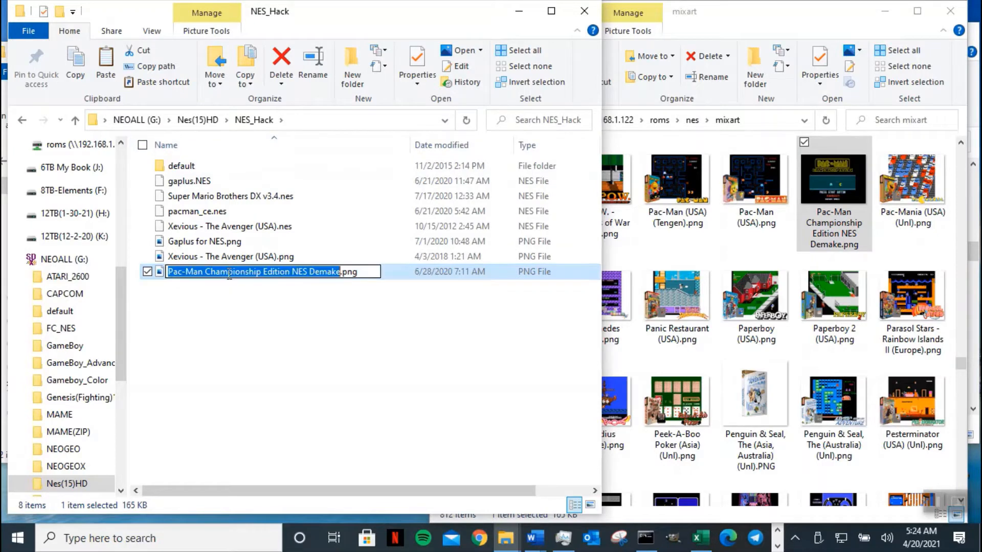
{"action": "right_click", "coordinate": [229, 275]}
{"action": "left_click", "coordinate": [170, 320]}
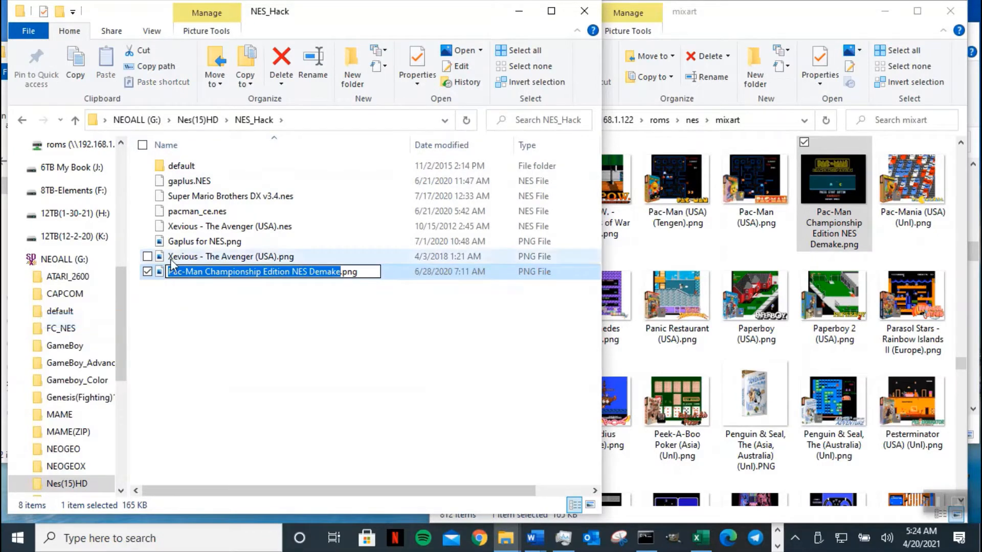
{"action": "left_click", "coordinate": [185, 211]}
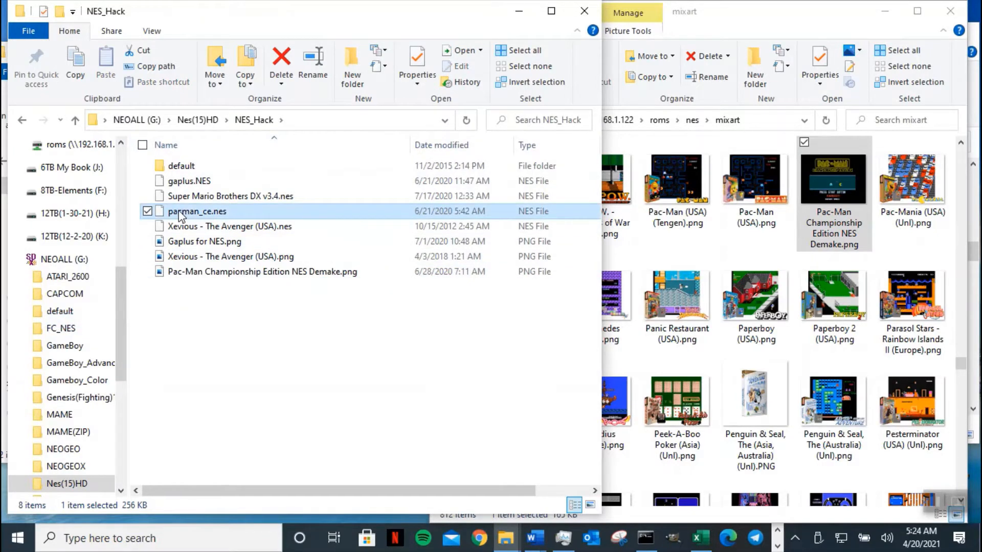
{"action": "left_click", "coordinate": [179, 212]}
{"action": "right_click", "coordinate": [179, 211]}
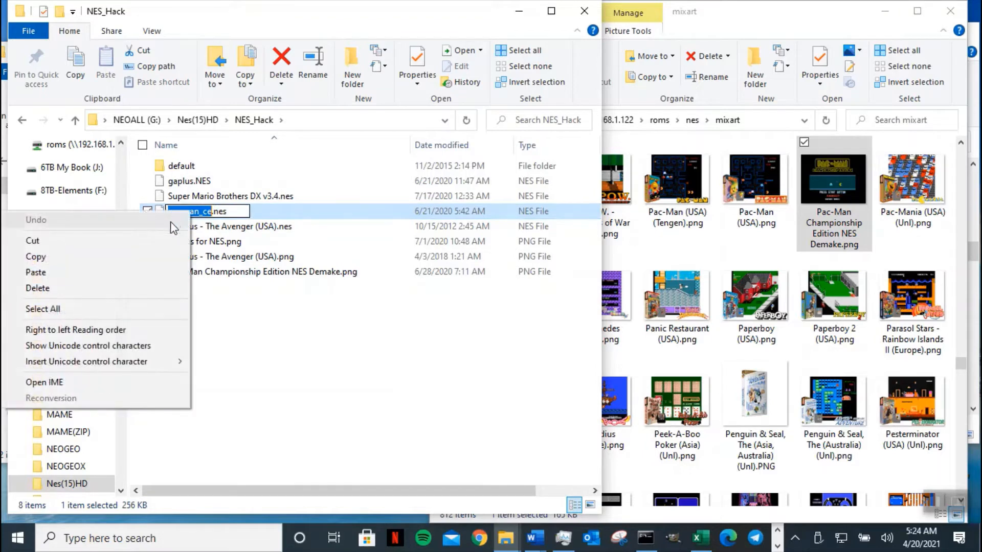
{"action": "left_click", "coordinate": [153, 266]}
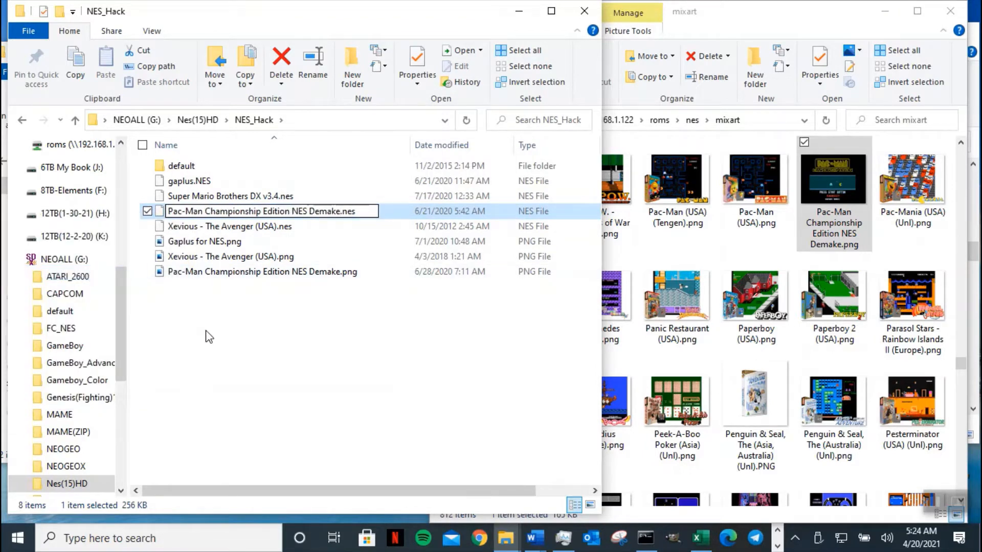
{"action": "left_click", "coordinate": [209, 336]}
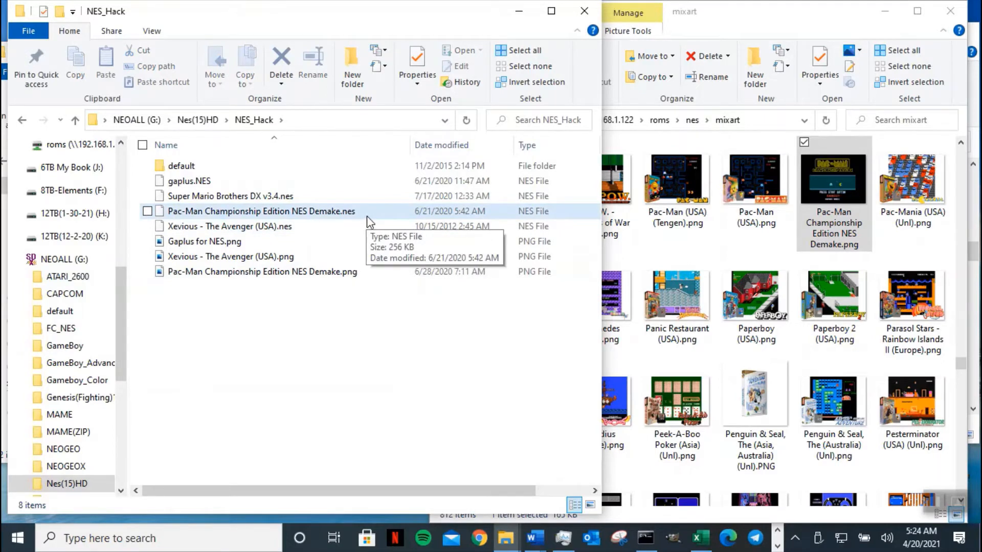
- Copy the Super Mario Bros. 3 (USA).png box art from mixart into NES_Hack
{"action": "left_click", "coordinate": [229, 197]}
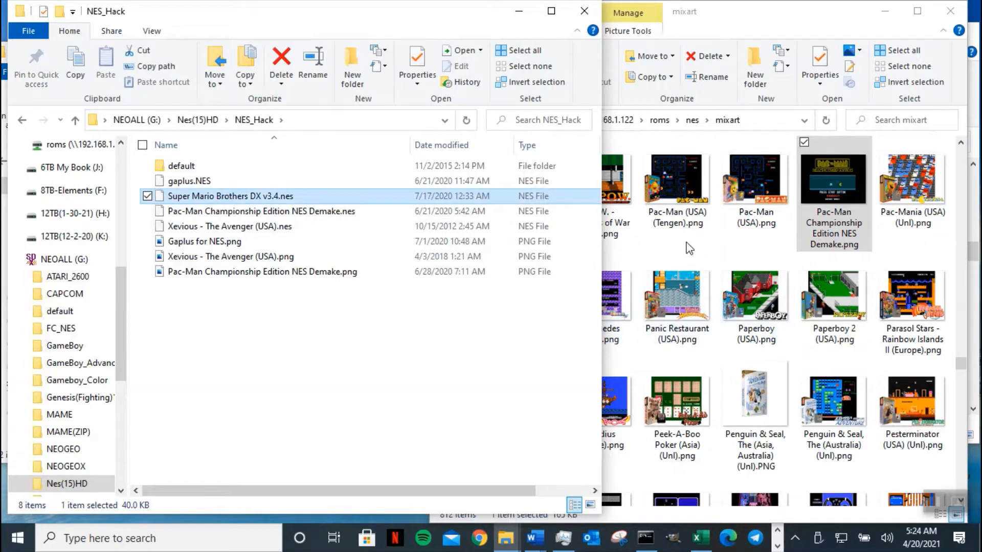
{"action": "left_click", "coordinate": [690, 248]}
{"action": "type", "text": "sup"}
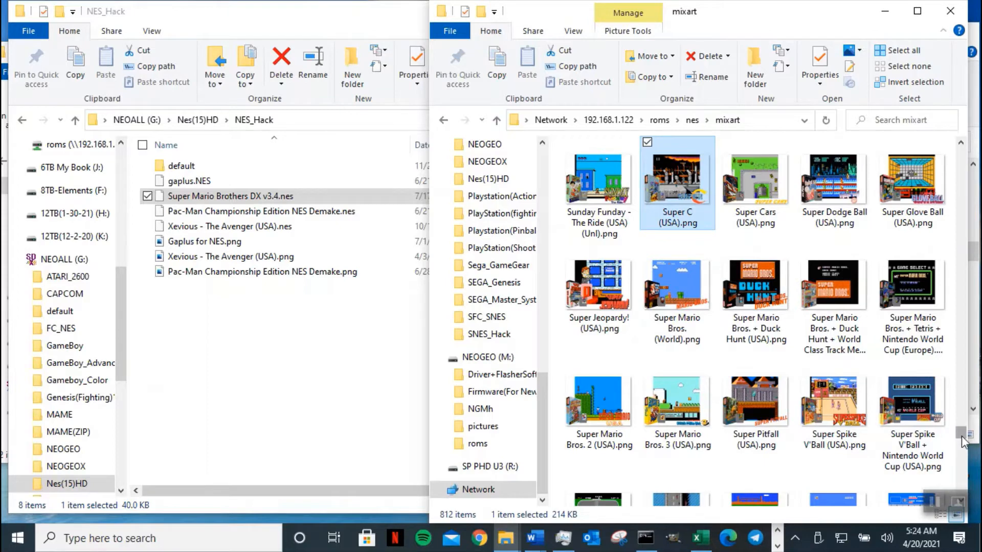
{"action": "scroll", "coordinate": [770, 389], "scroll_direction": "down", "scroll_amount": 5}
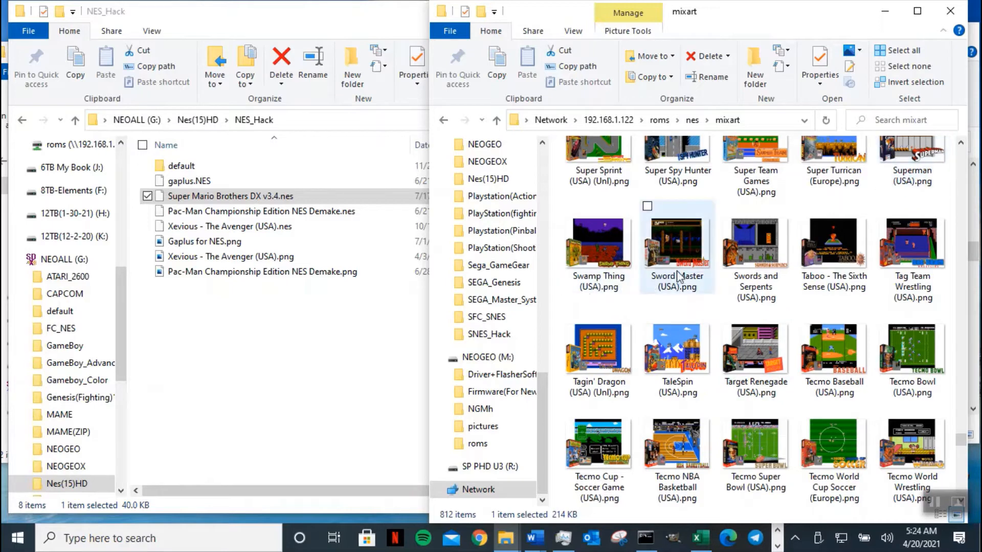
{"action": "scroll", "coordinate": [700, 272], "scroll_direction": "up", "scroll_amount": 2}
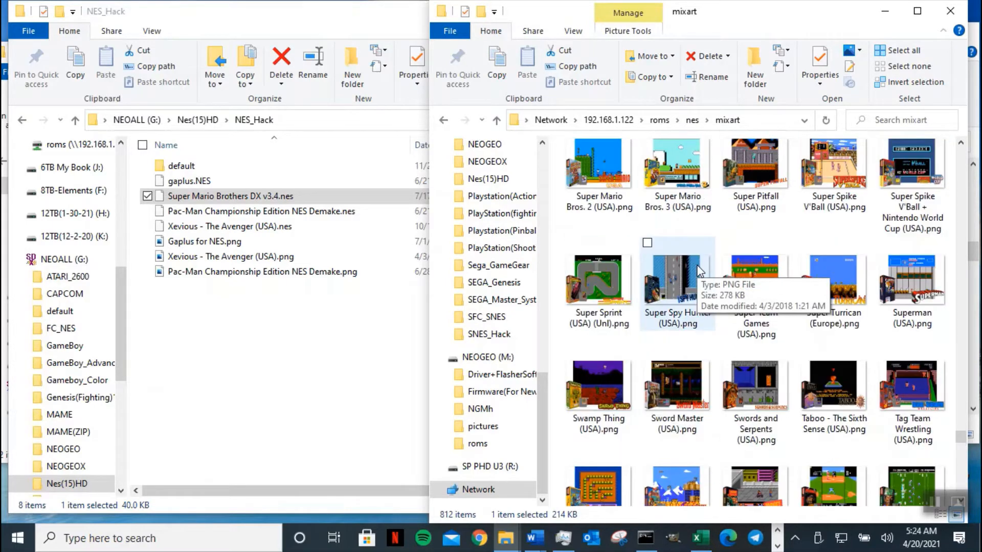
{"action": "left_click", "coordinate": [680, 202]}
{"action": "left_click", "coordinate": [961, 143]}
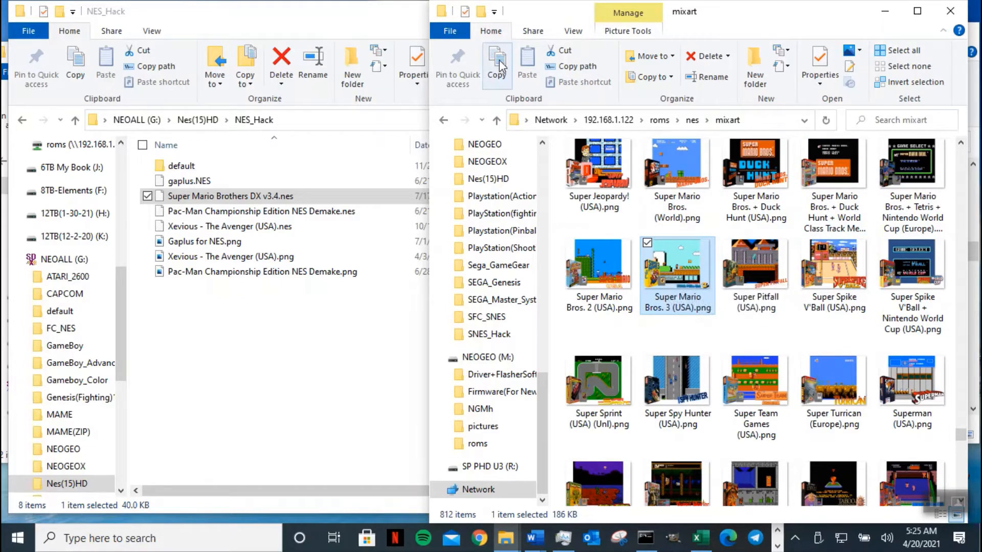
{"action": "left_click", "coordinate": [334, 20]}
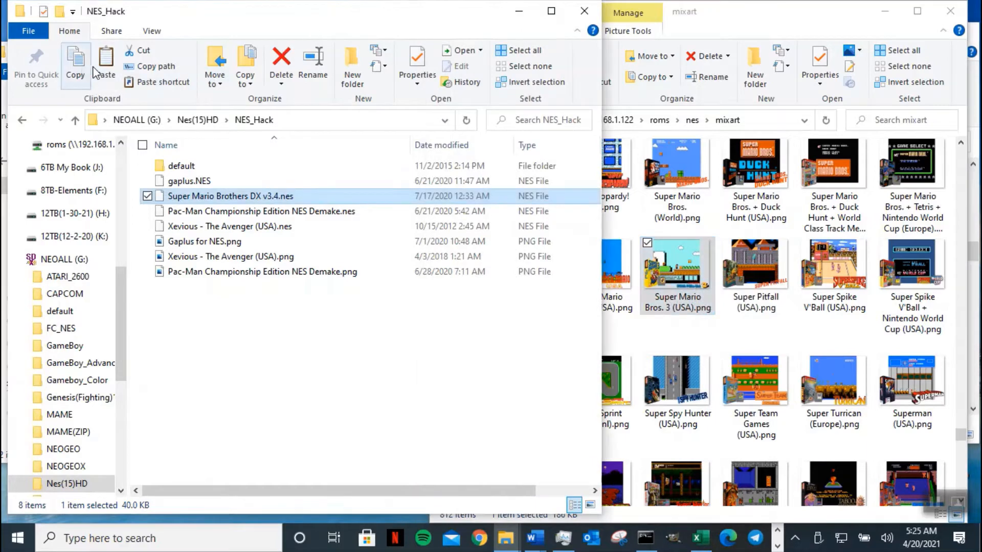
{"action": "key", "text": "ctrl+v"}
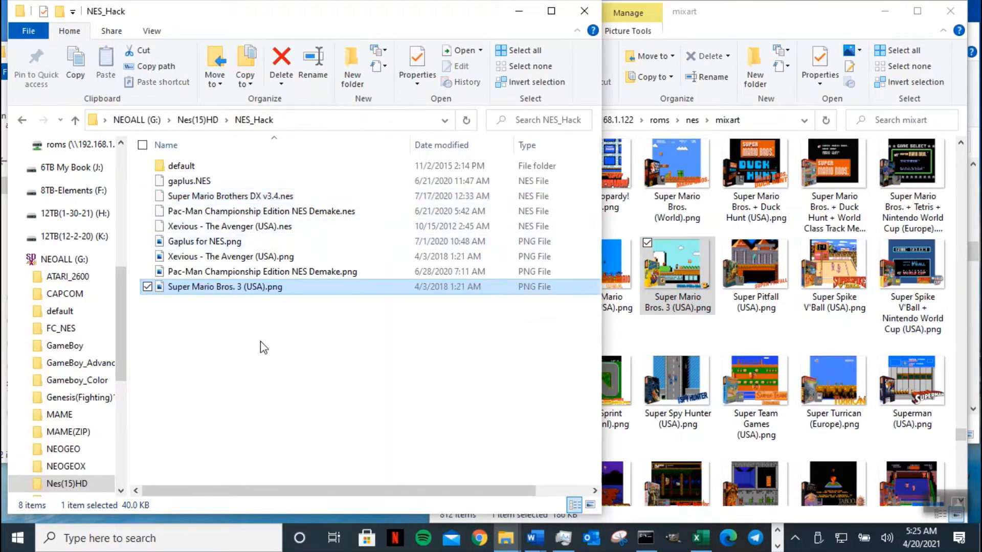
- Rename the pasted box art to Super Mario Brothers DX v3.4.png to match the ROM
{"action": "left_click", "coordinate": [233, 198]}
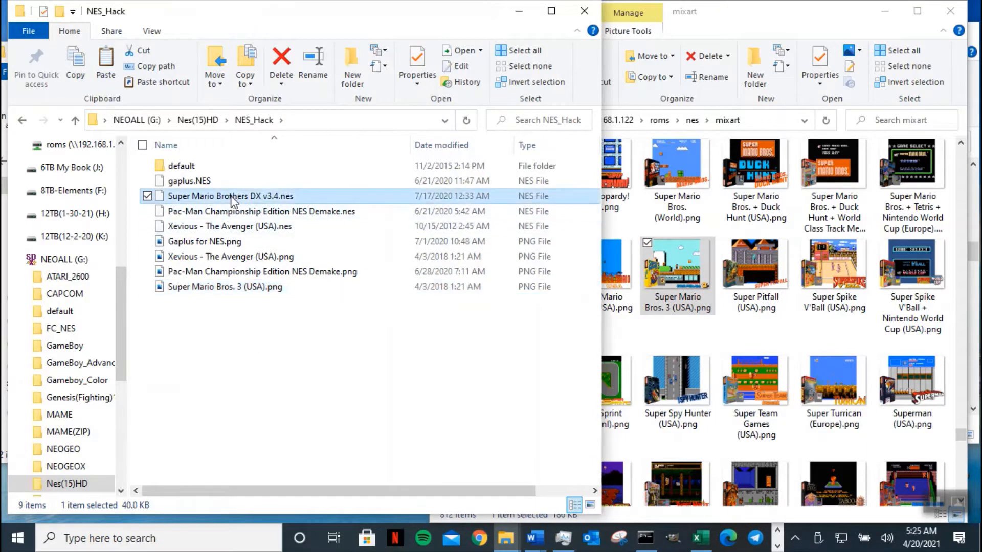
{"action": "key", "text": "F2"}
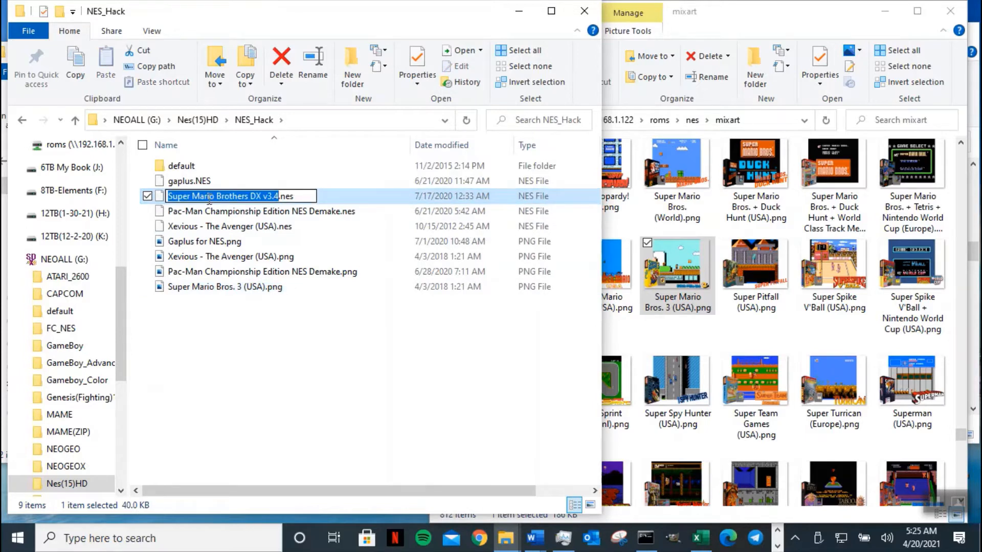
{"action": "left_click", "coordinate": [195, 289]}
{"action": "key", "text": "F2"}
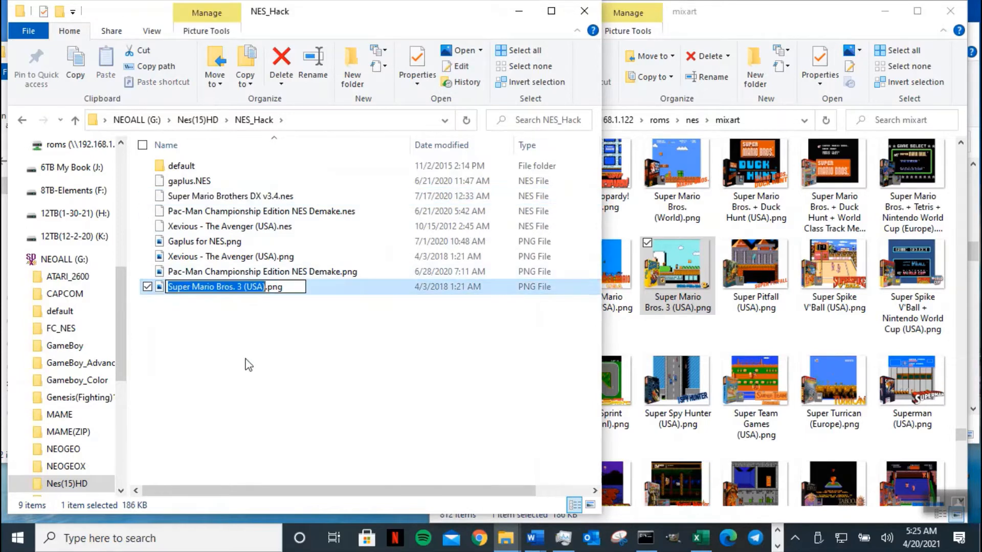
{"action": "key", "text": "ctrl+v"}
{"action": "left_click", "coordinate": [287, 337]}
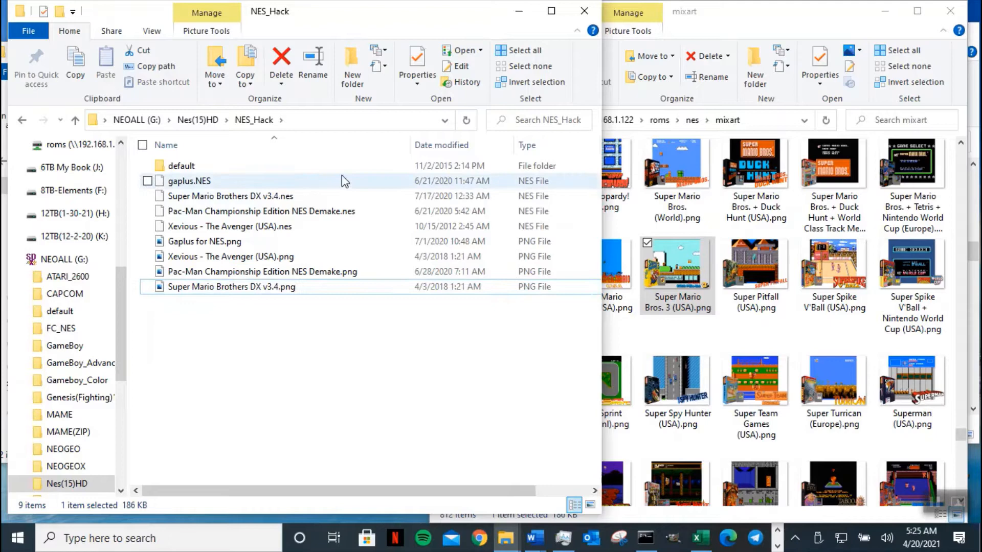
- Sort NES_Hack by name in reverse and copy the base name 'Gaplus for NES' from the PNG
{"action": "left_click", "coordinate": [341, 146]}
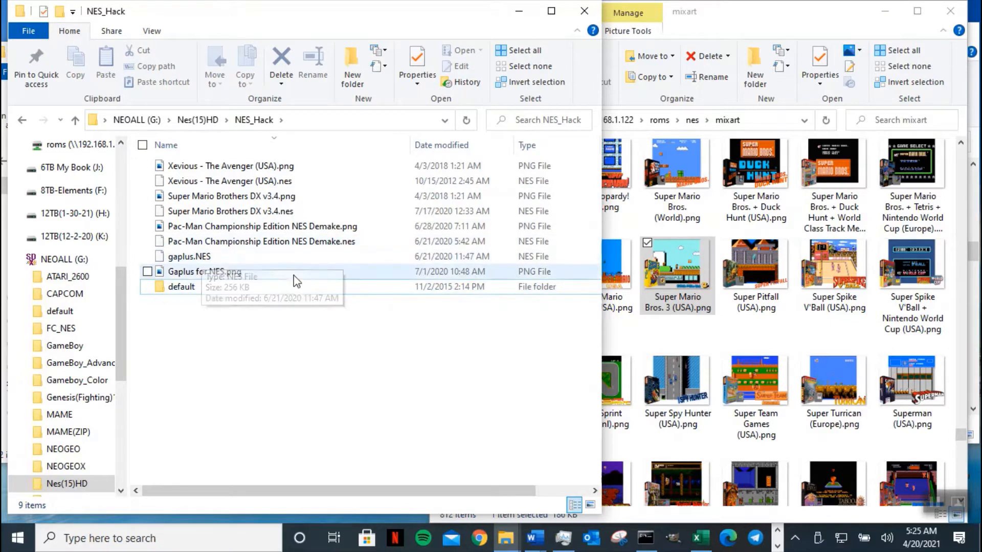
{"action": "left_click", "coordinate": [196, 260]}
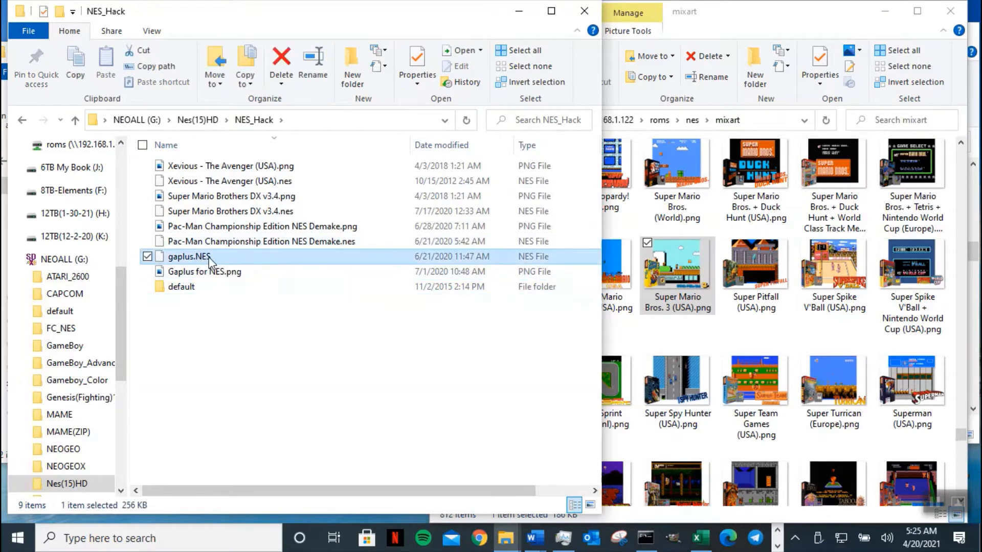
{"action": "left_click", "coordinate": [211, 257]}
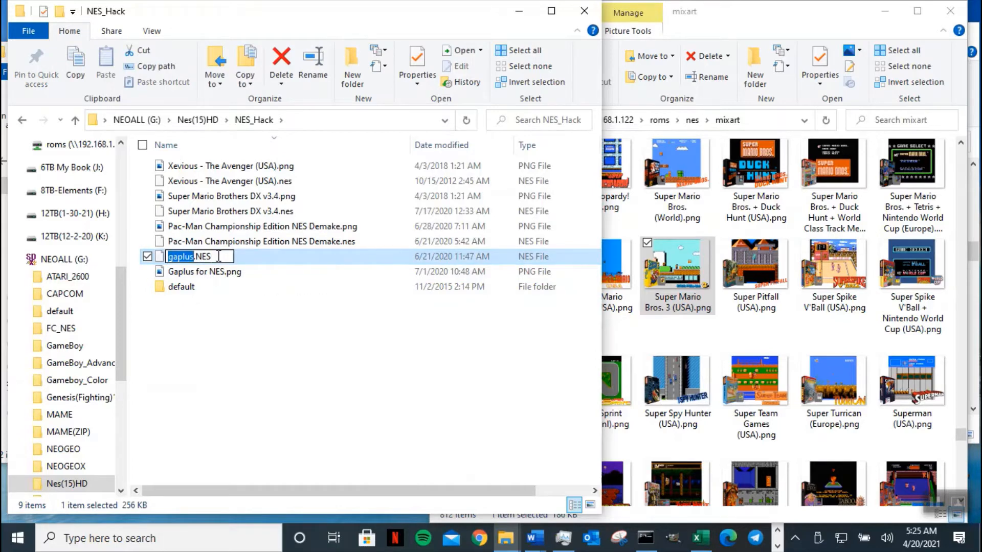
{"action": "left_click", "coordinate": [192, 273]}
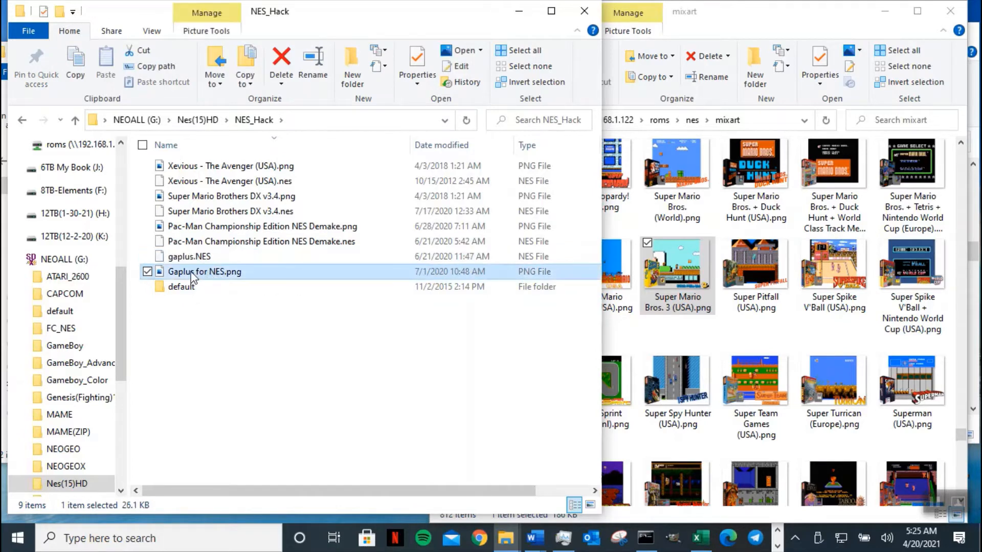
{"action": "left_click", "coordinate": [192, 274]}
{"action": "right_click", "coordinate": [191, 274]}
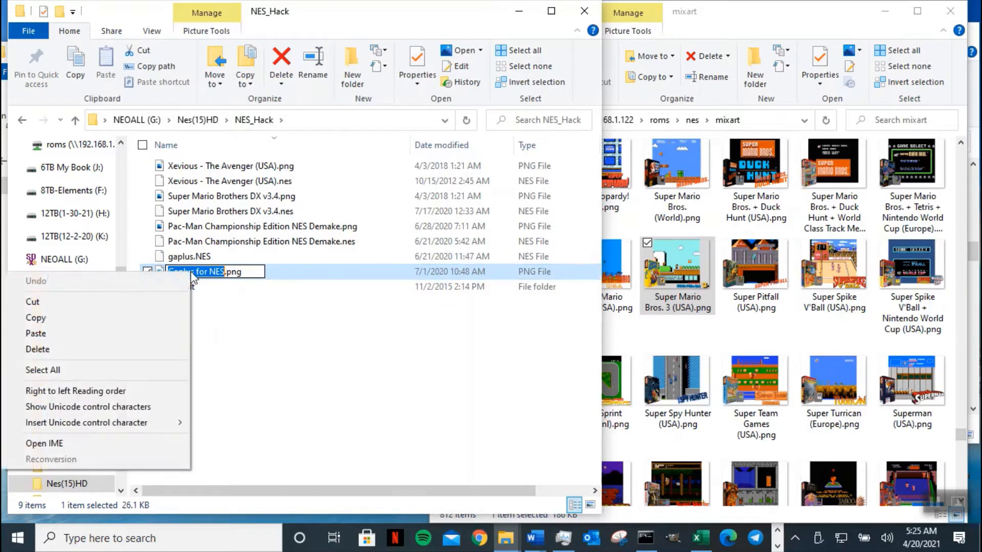
{"action": "left_click", "coordinate": [131, 317]}
- Rename gaplus.NES to Gaplus for NES.nes with a lowercase .nes extension
{"action": "left_click", "coordinate": [176, 261]}
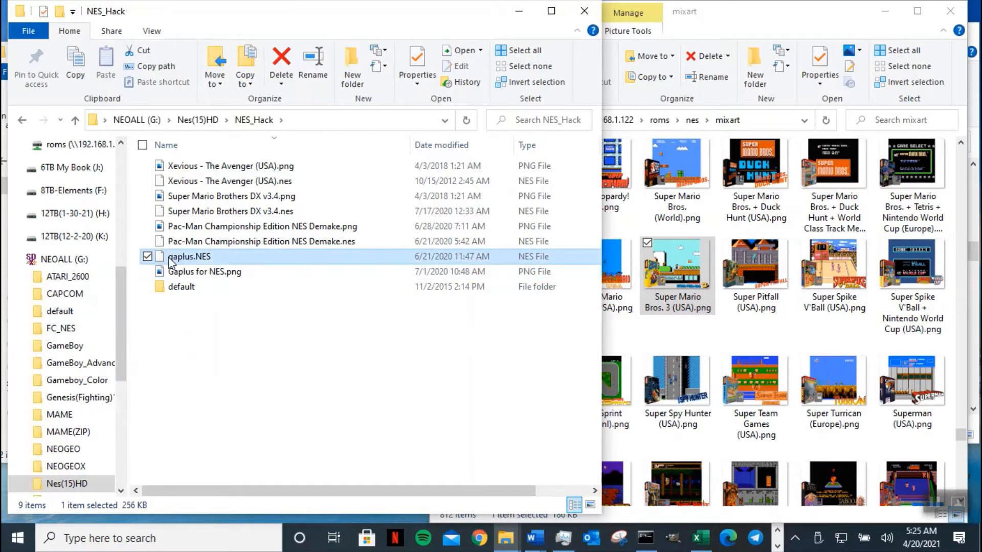
{"action": "left_click", "coordinate": [171, 261]}
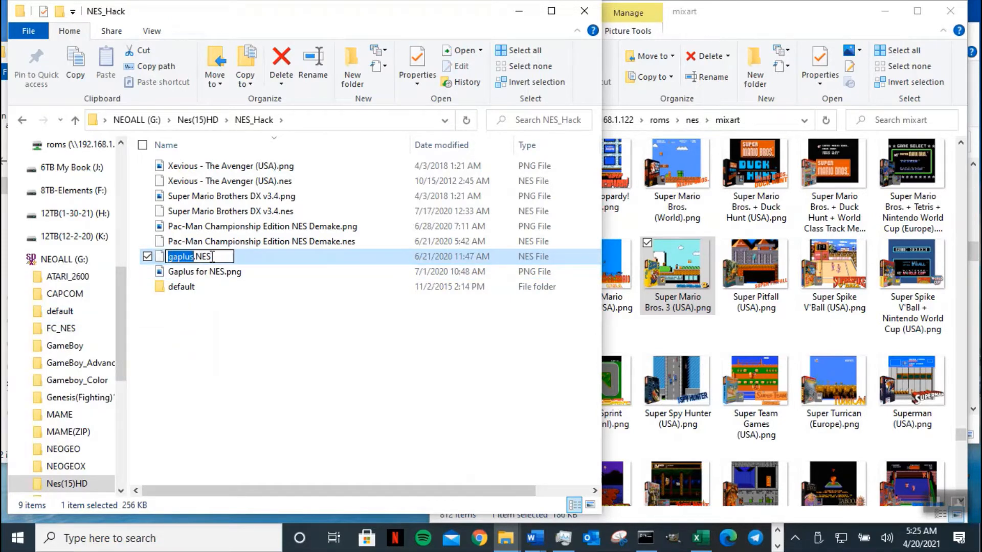
{"action": "key", "text": "ctrl+v"}
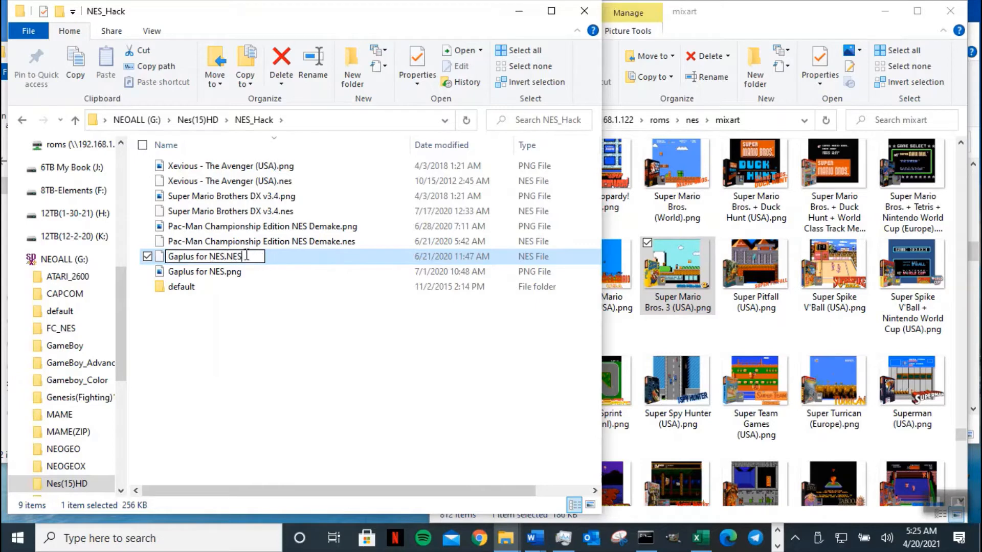
{"action": "key", "text": "BackSpace"}
{"action": "type", "text": "nes"}
{"action": "key", "text": "Return"}
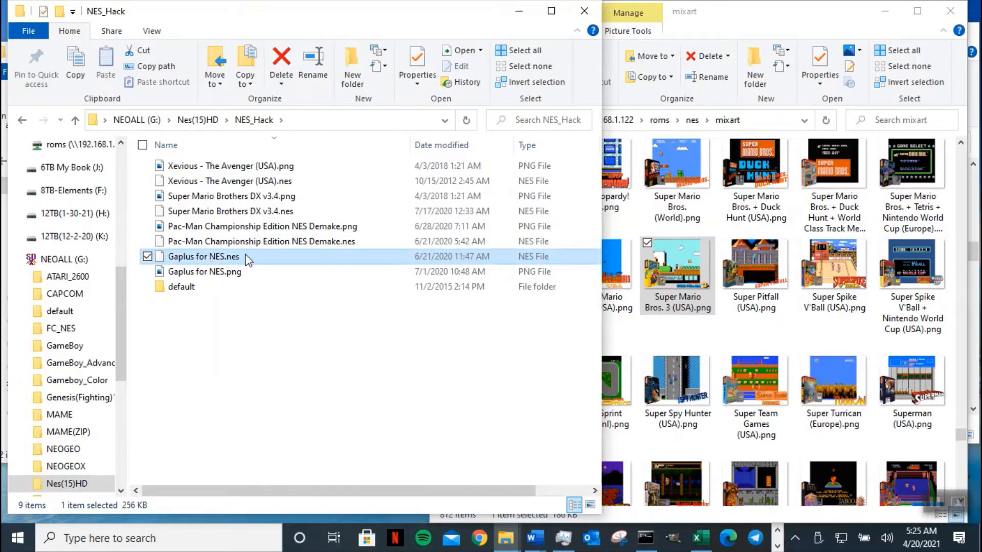
{"action": "left_click", "coordinate": [310, 313]}
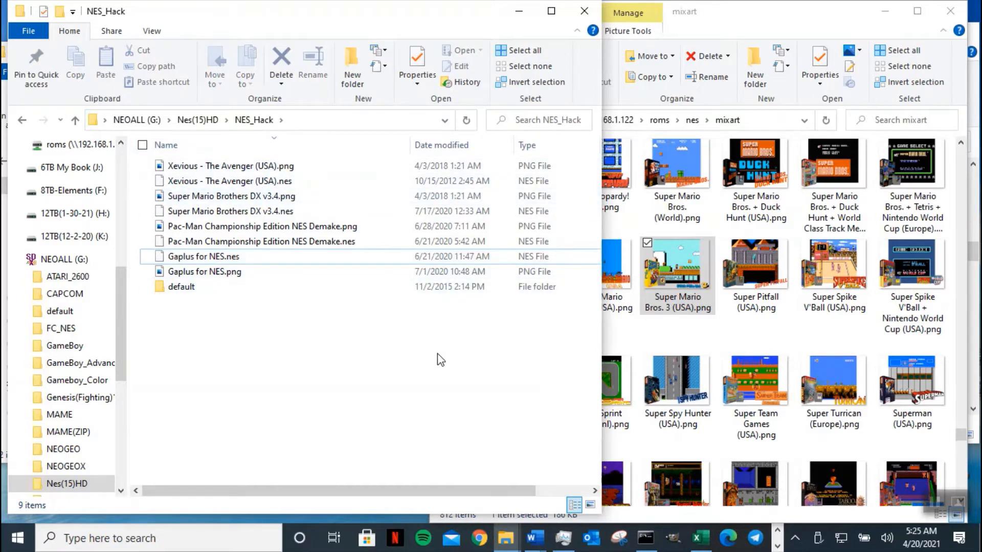
- Go up from mixart to roms and open the nesh folder of 197 hack ZIPs
{"action": "left_click", "coordinate": [761, 22]}
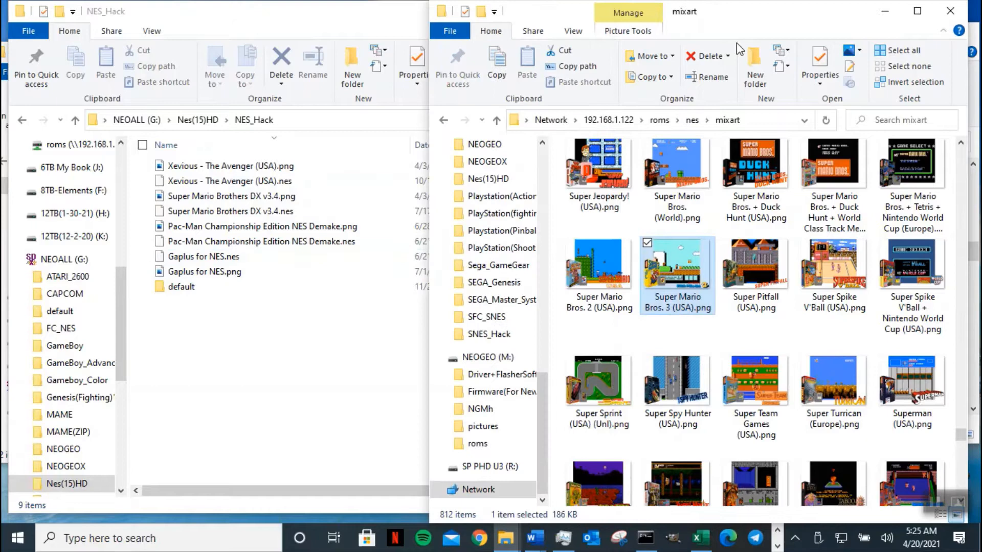
{"action": "left_click", "coordinate": [497, 121]}
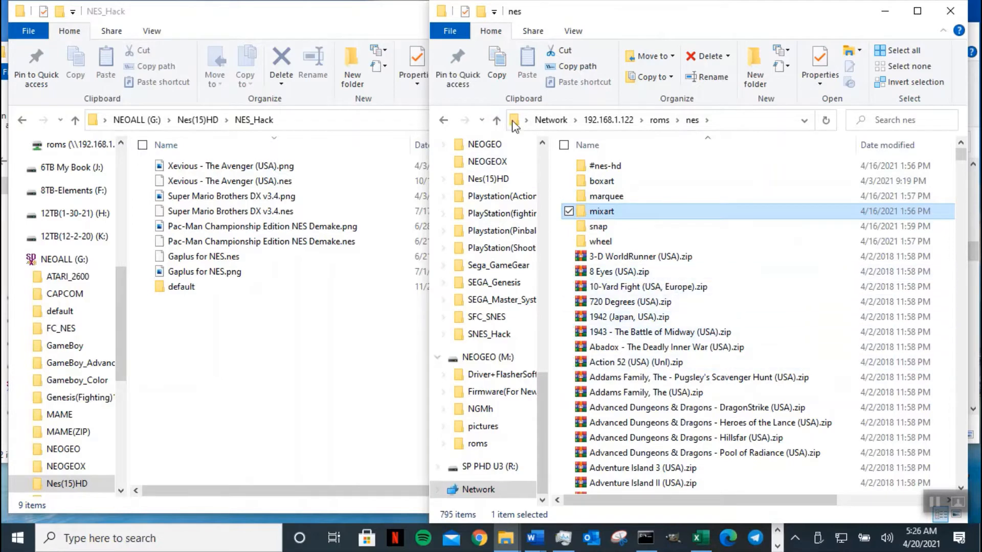
{"action": "left_click", "coordinate": [497, 122]}
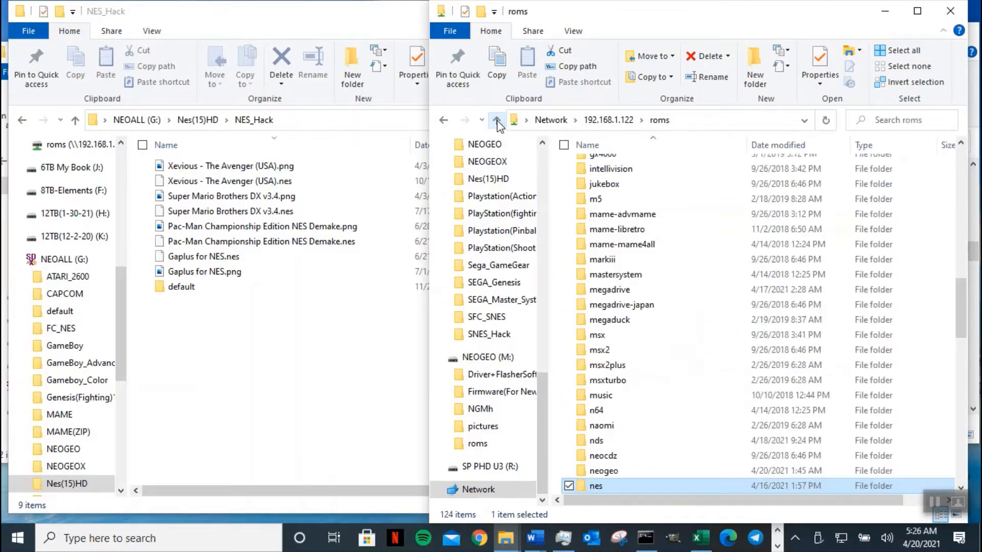
{"action": "scroll", "coordinate": [690, 381], "scroll_direction": "down", "scroll_amount": 2}
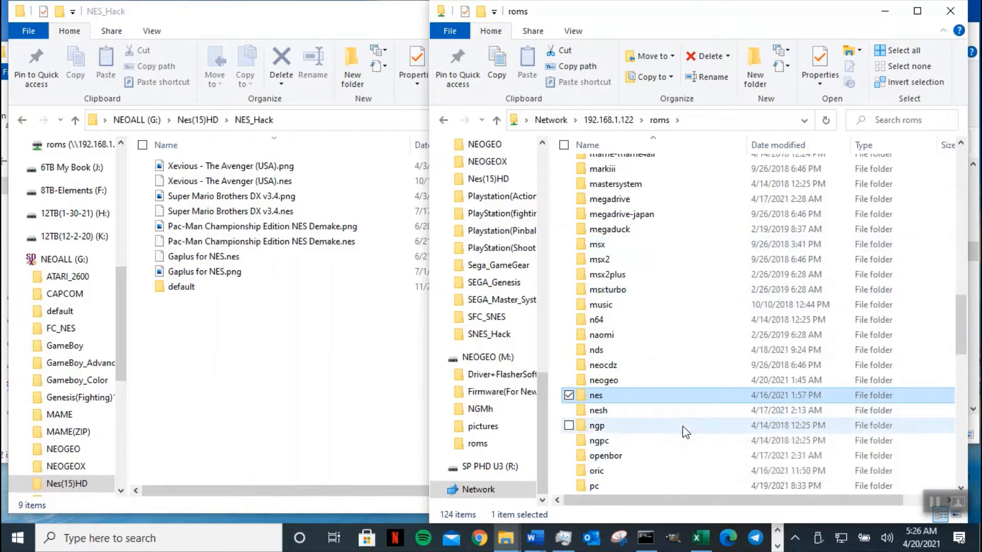
{"action": "left_click", "coordinate": [606, 413]}
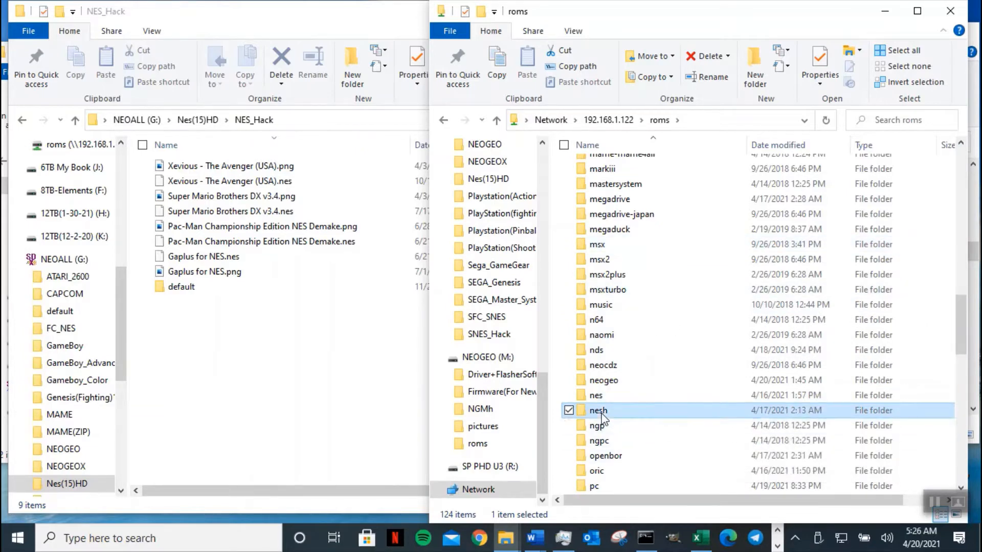
{"action": "double_click", "coordinate": [651, 411]}
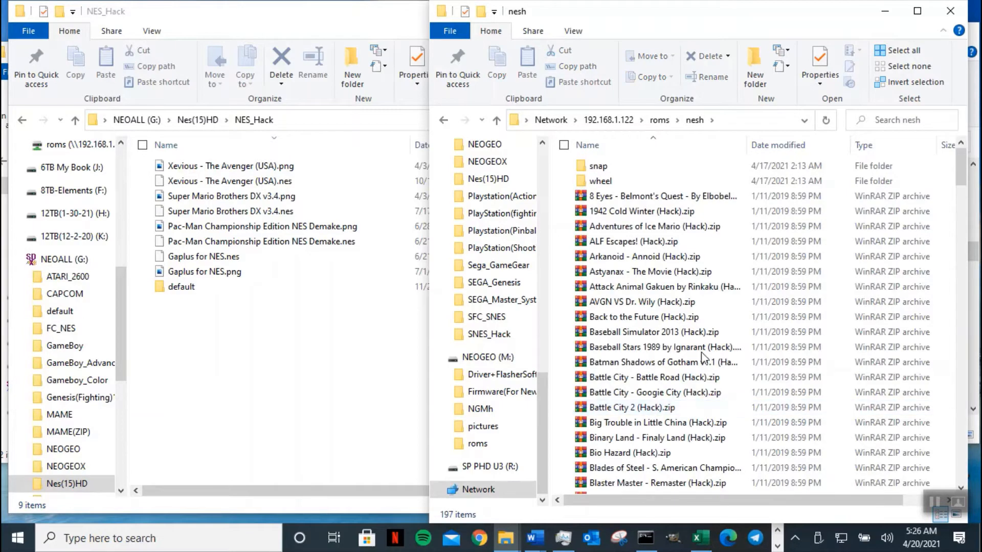
{"action": "left_click", "coordinate": [668, 198]}
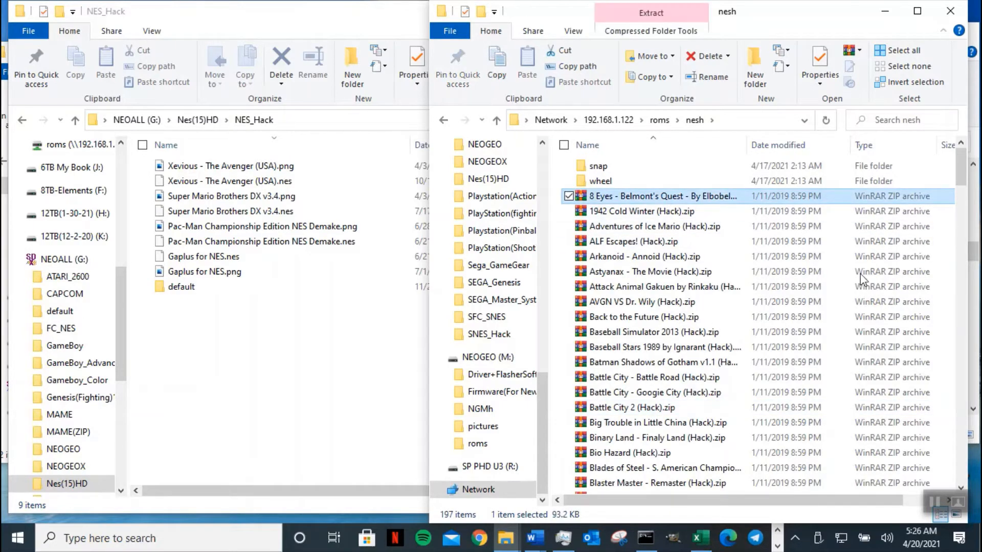
{"action": "left_click_drag", "start_coordinate": [961, 168], "coordinate": [968, 494]}
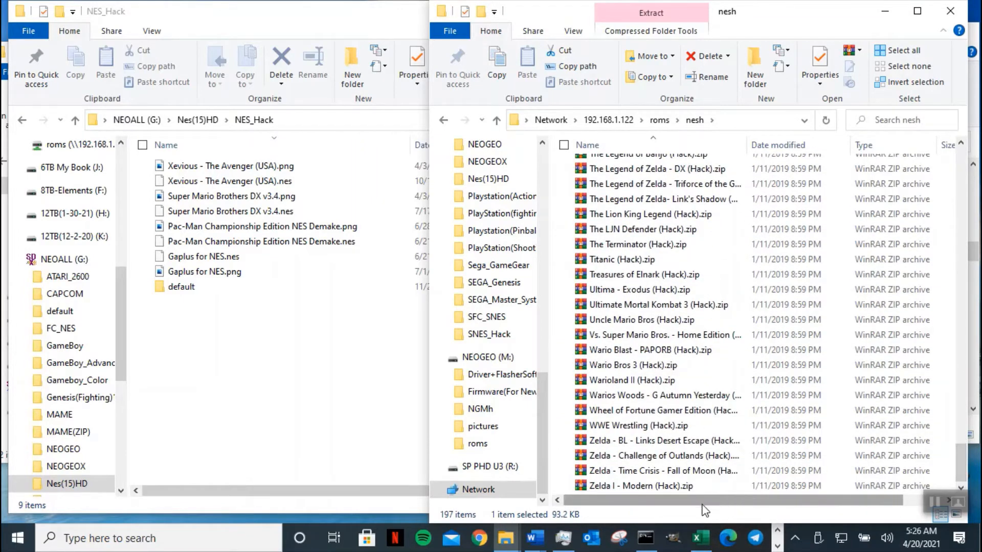
- Drop the 195 hack ZIP archives into NES_Hack and extract them there with 7-Zip Extract Here
{"action": "left_click", "coordinate": [683, 487], "text": "shift"}
{"action": "left_click_drag", "start_coordinate": [682, 487], "coordinate": [256, 373]}
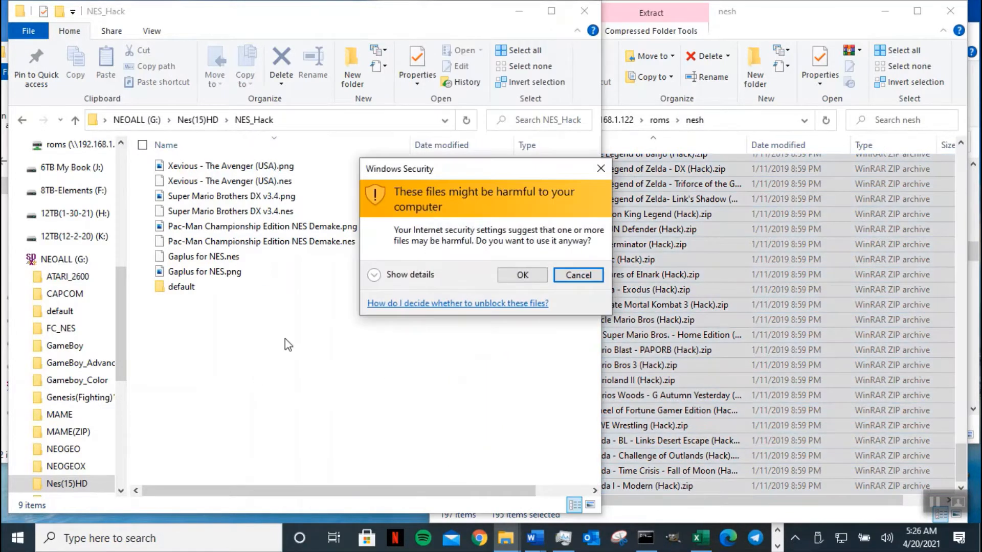
{"action": "left_click", "coordinate": [507, 276]}
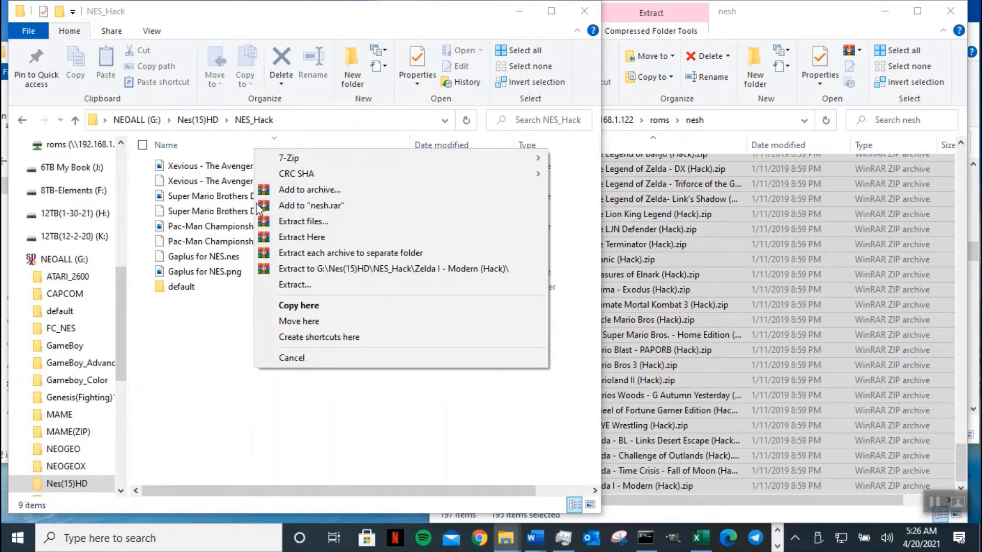
{"action": "mouse_move", "coordinate": [289, 156]}
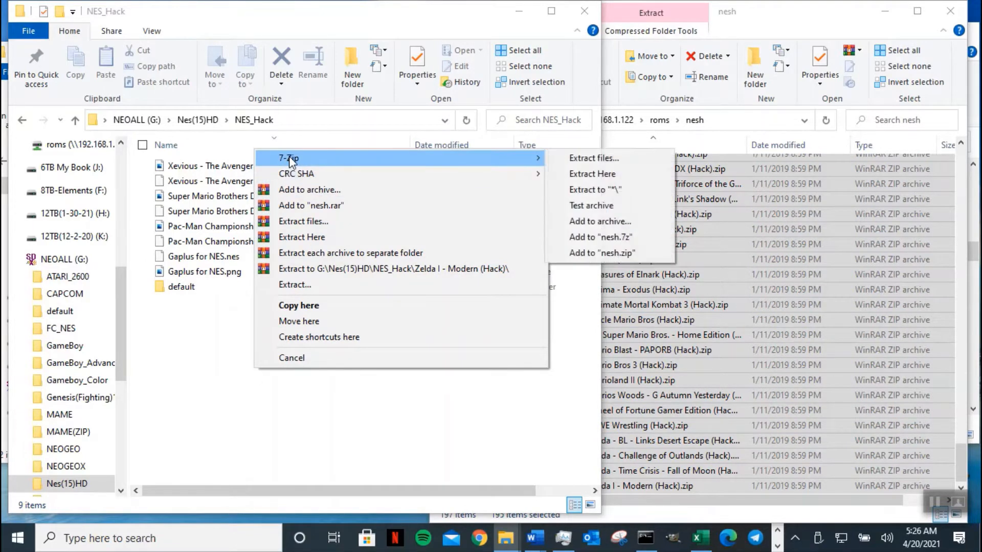
{"action": "left_click", "coordinate": [602, 175]}
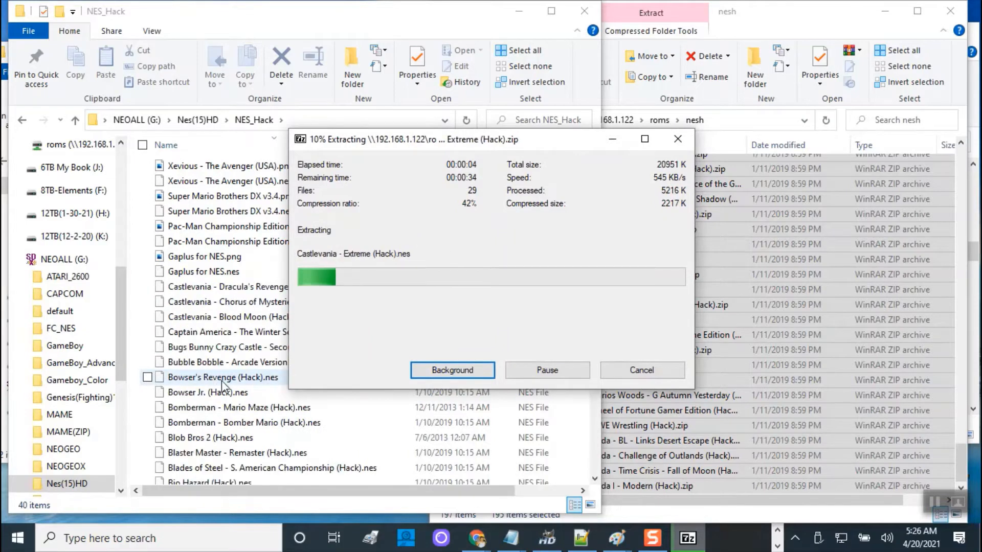
- Open the nesh wheel folder of 213 PNGs and bring up its view options
{"action": "left_click", "coordinate": [693, 127]}
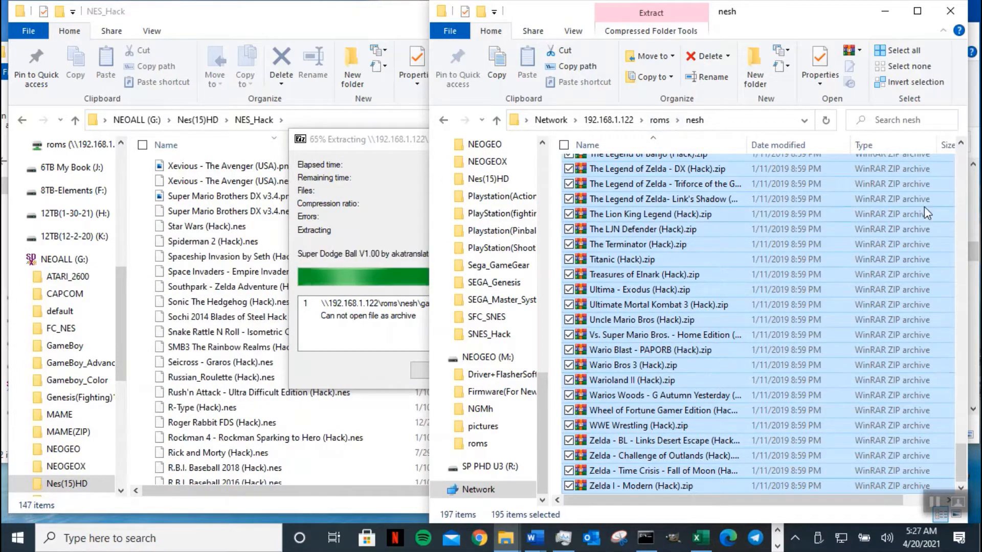
{"action": "left_click_drag", "start_coordinate": [962, 470], "coordinate": [950, 149]}
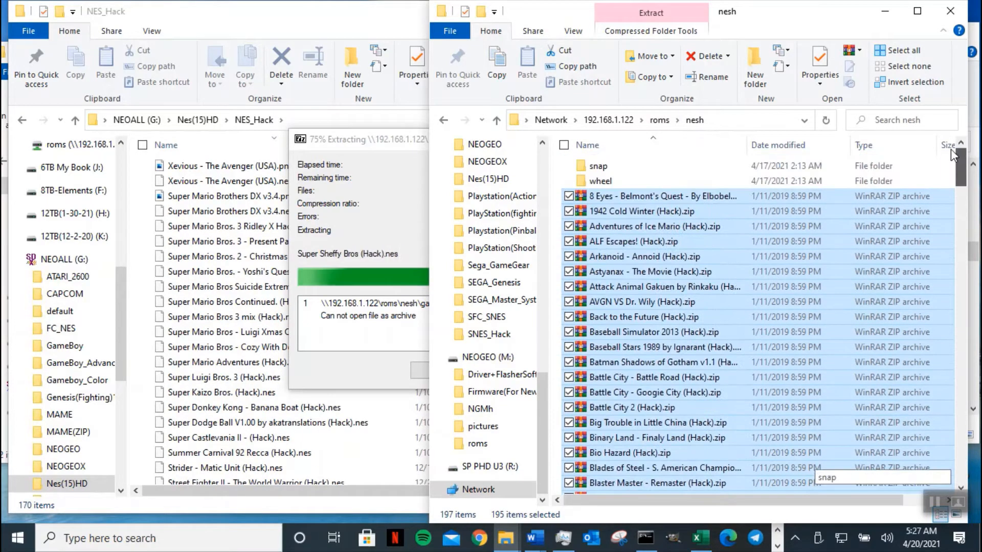
{"action": "left_click", "coordinate": [662, 181]}
{"action": "double_click", "coordinate": [663, 181]}
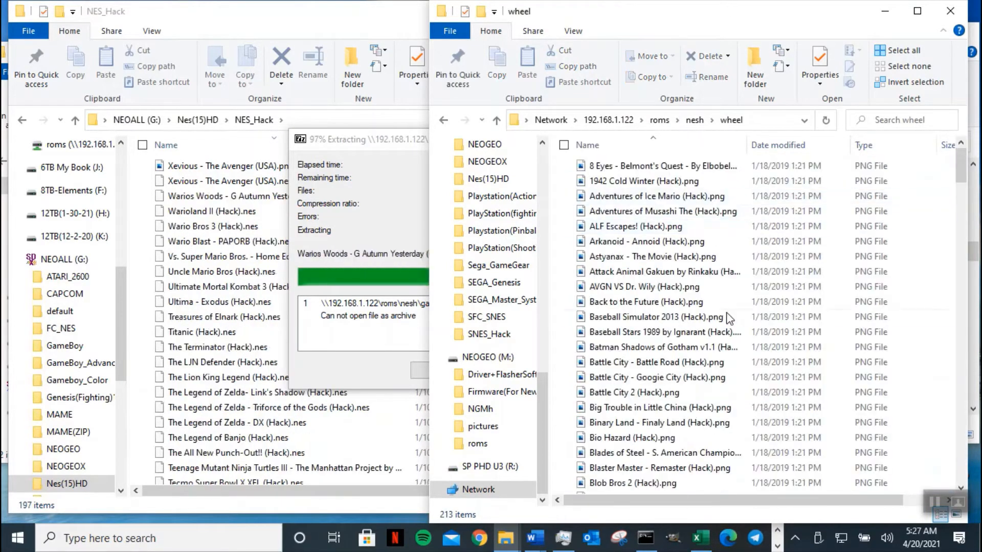
{"action": "right_click", "coordinate": [914, 237]}
{"action": "mouse_move", "coordinate": [835, 248]}
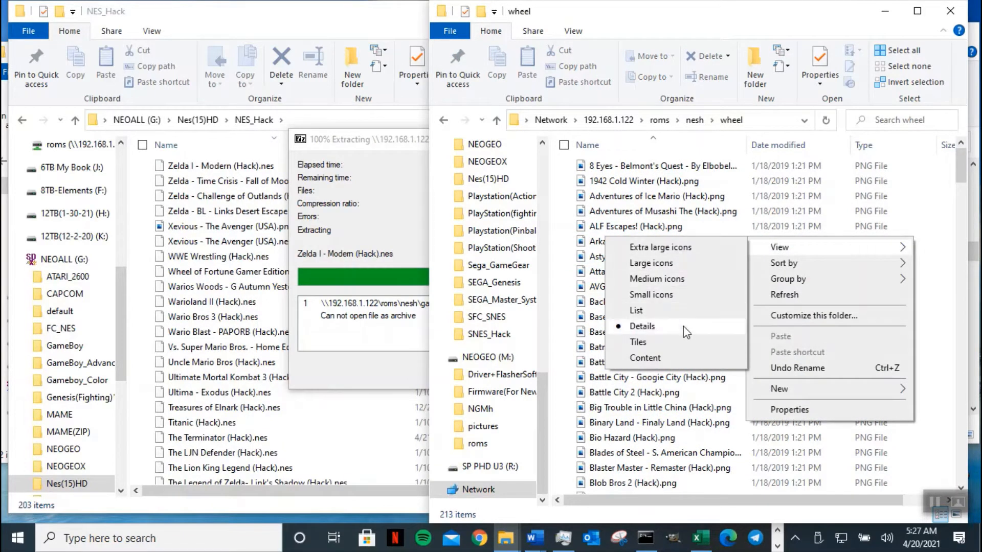
- Show the 213 wheel PNGs as Extra large icons, widen the folder tree, and select them all
{"action": "left_click", "coordinate": [661, 248]}
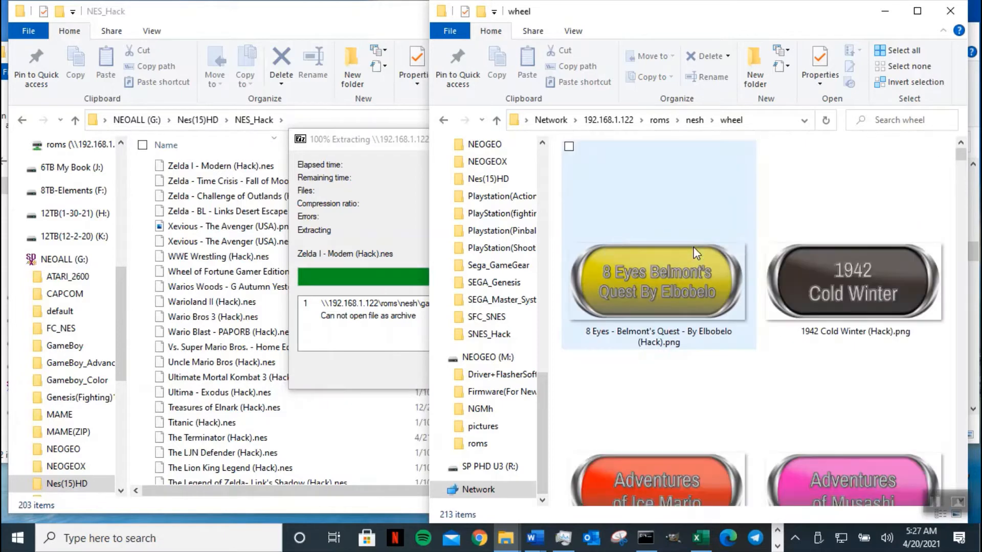
{"action": "scroll", "coordinate": [732, 396], "scroll_direction": "down", "scroll_amount": 3}
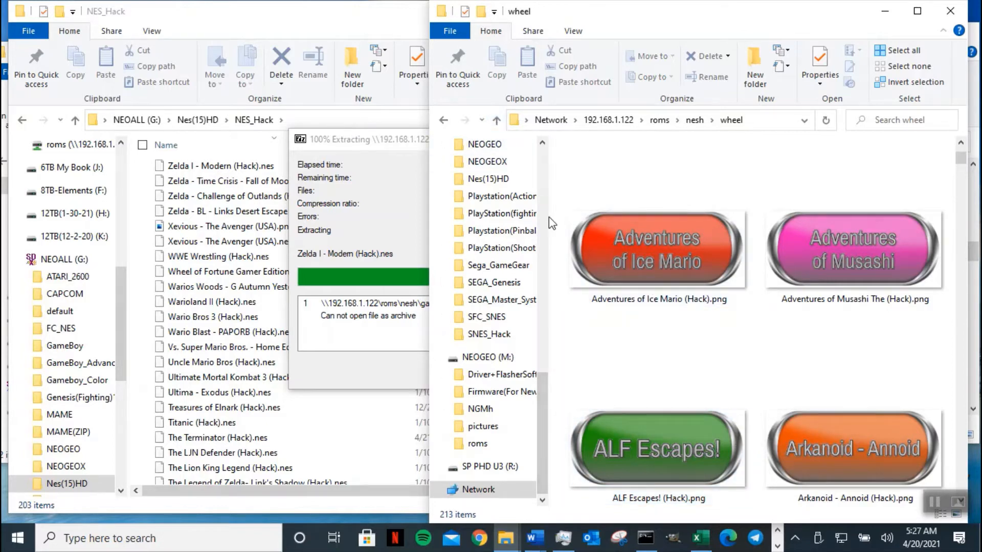
{"action": "left_click_drag", "start_coordinate": [550, 215], "coordinate": [672, 212]}
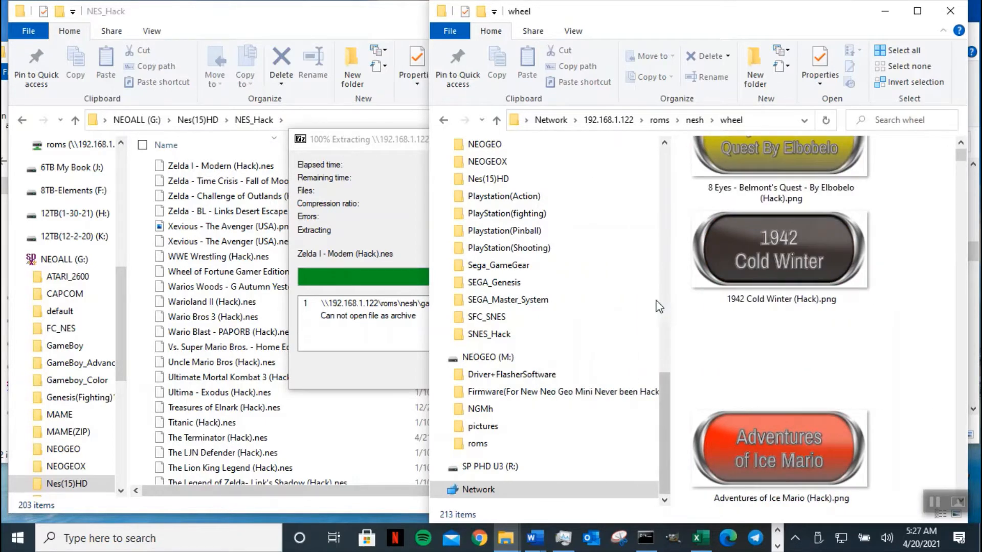
{"action": "left_click", "coordinate": [484, 363]}
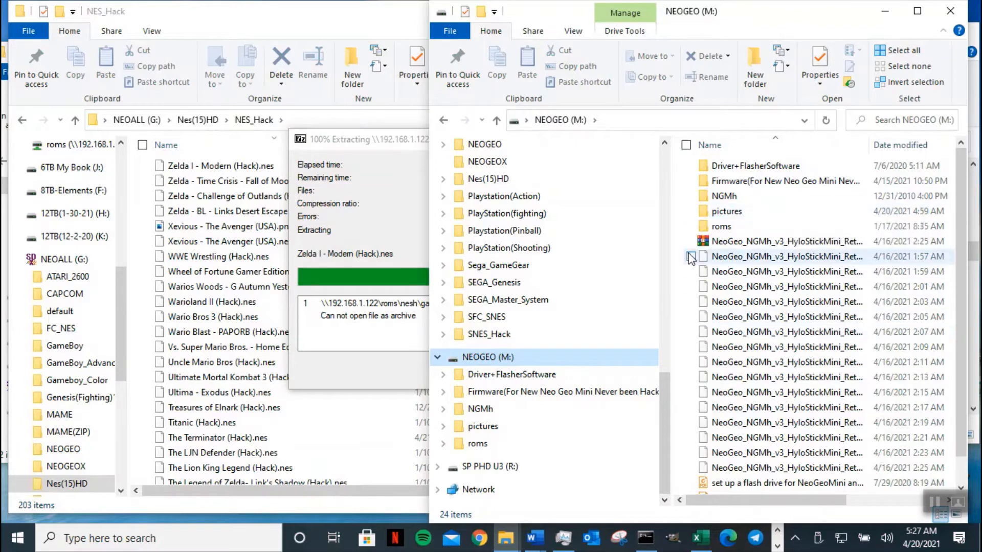
{"action": "left_click", "coordinate": [441, 122]}
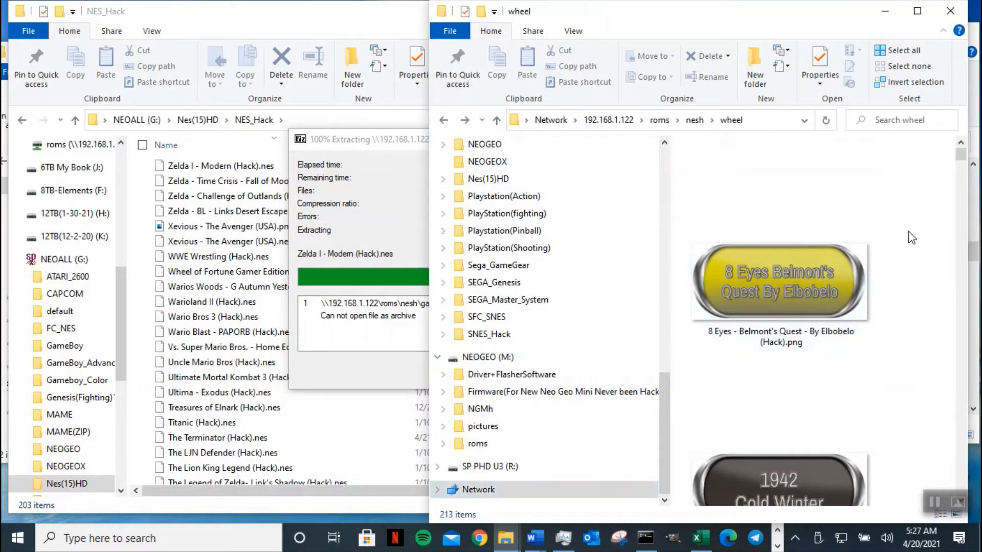
{"action": "key", "text": "ctrl+a"}
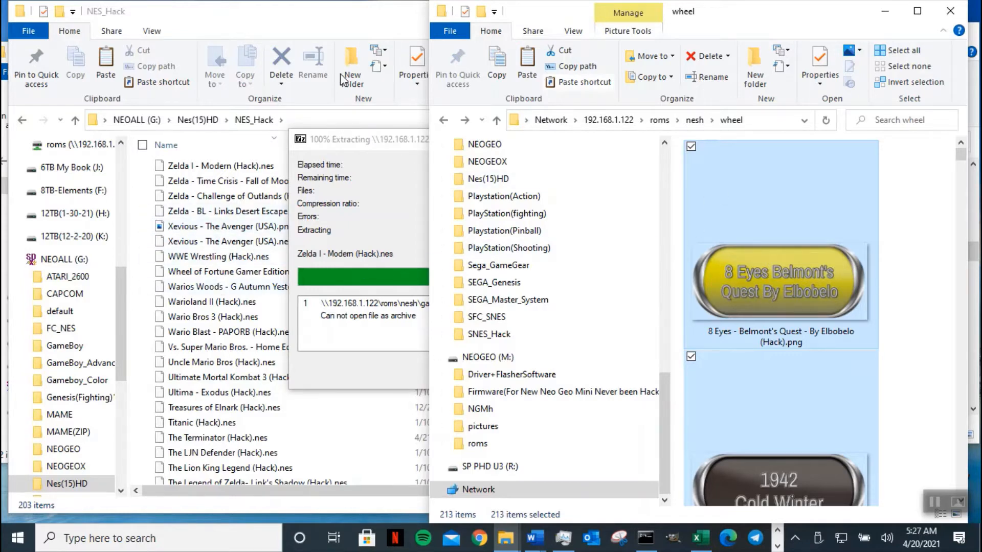
- Close the finished 7-Zip extraction dialog and copy the 213 selected wheel images
{"action": "left_click", "coordinate": [365, 144]}
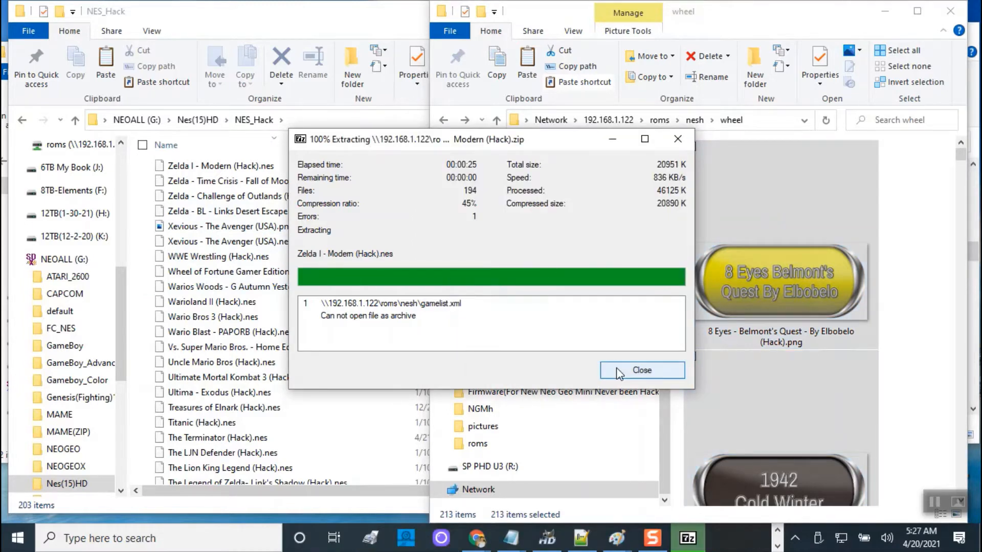
{"action": "left_click", "coordinate": [634, 371]}
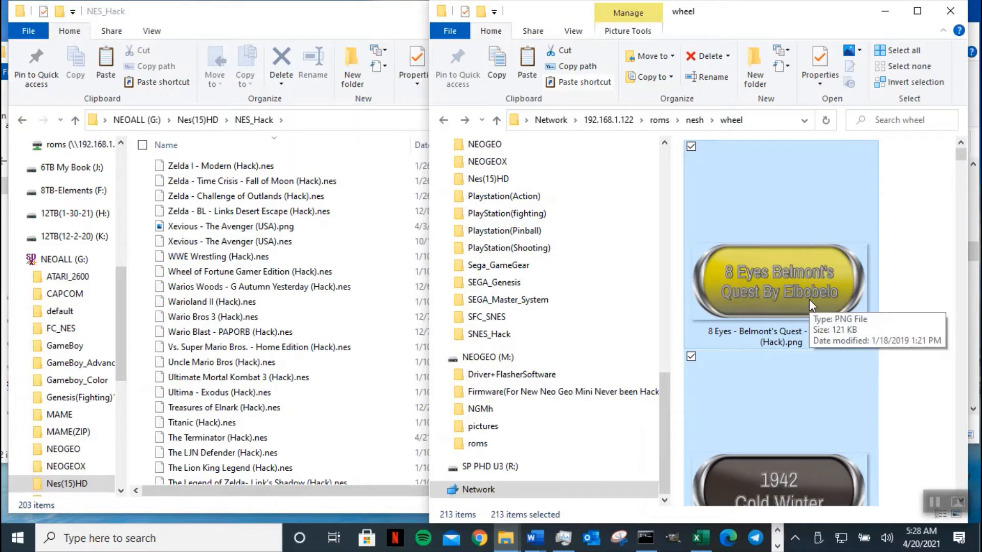
{"action": "left_click", "coordinate": [498, 69]}
{"action": "left_click", "coordinate": [333, 38]}
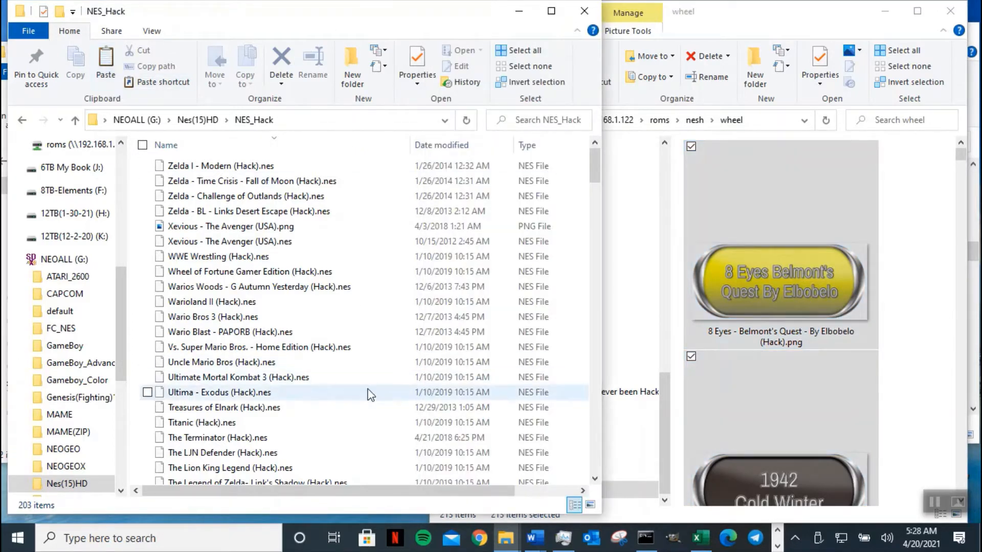
- Paste the wheel images into NES_Hack, bringing it to 416 items, and copy its folder path
{"action": "key", "text": "ctrl+v"}
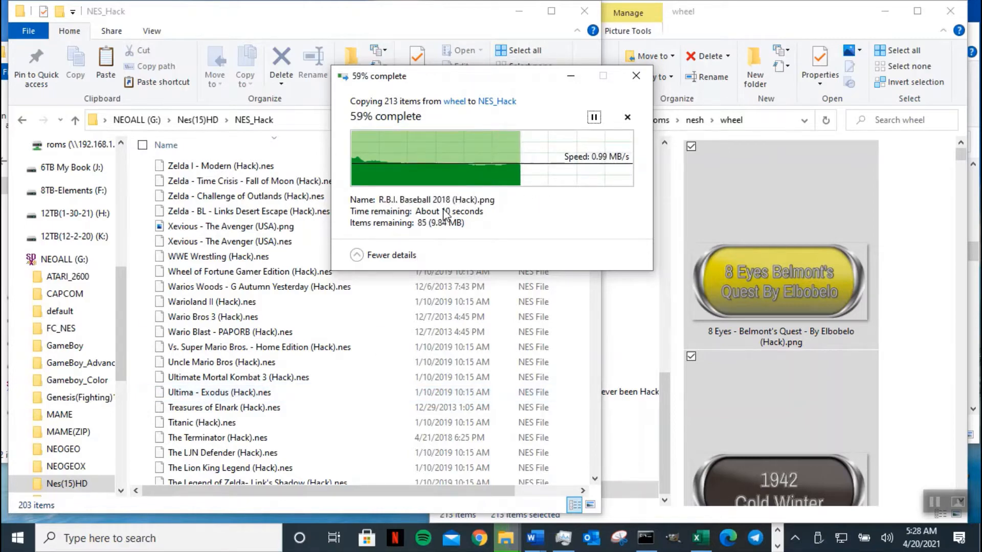
{"action": "left_click", "coordinate": [285, 121]}
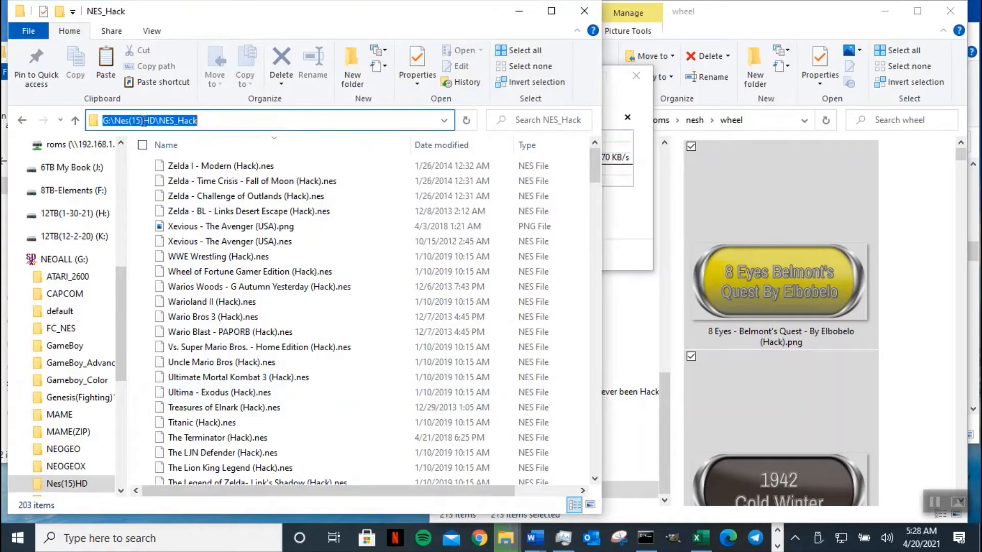
{"action": "right_click", "coordinate": [162, 121]}
{"action": "left_click", "coordinate": [102, 164]}
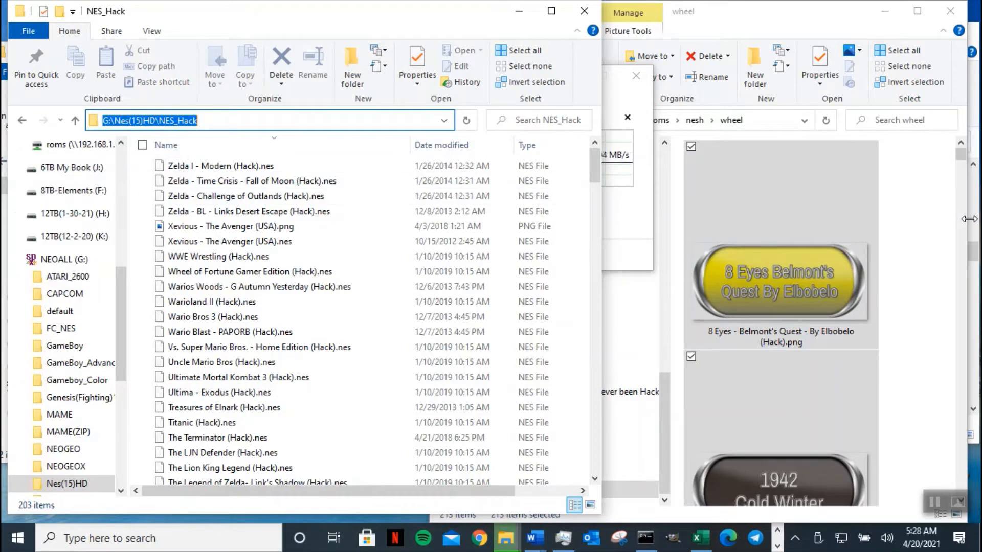
- Narrow the wheel window and minimize the megacd and NGMh folder windows
{"action": "left_click_drag", "start_coordinate": [967, 227], "coordinate": [793, 239]}
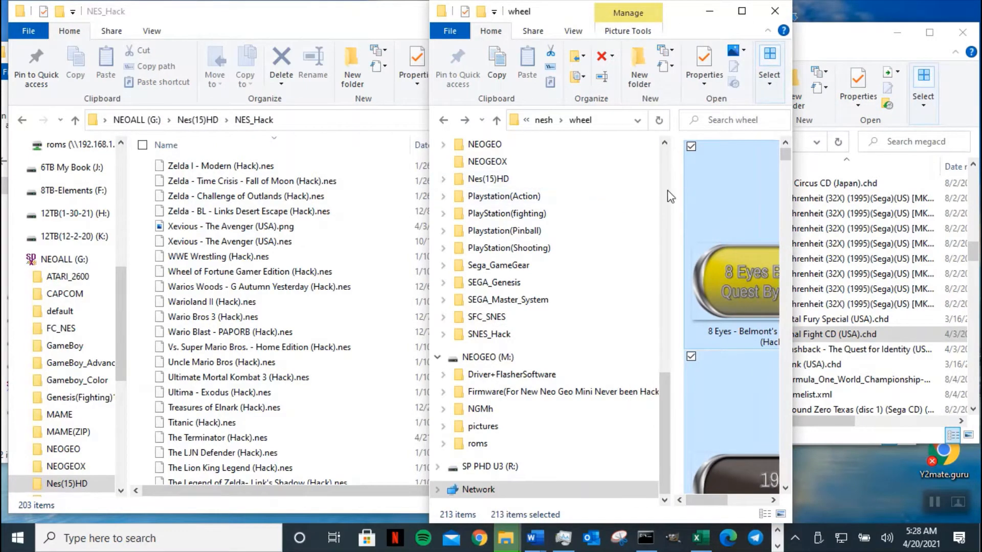
{"action": "left_click", "coordinate": [837, 35]}
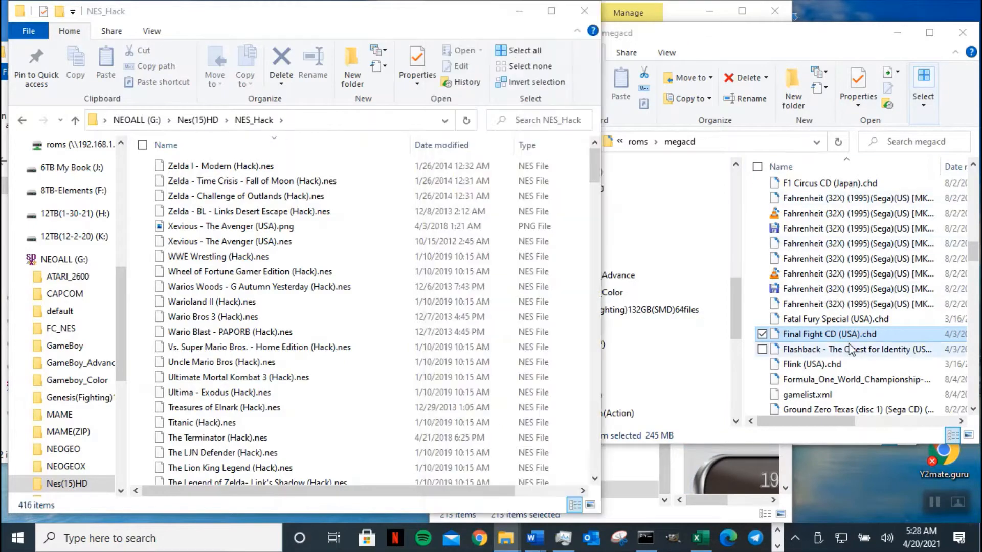
{"action": "left_click", "coordinate": [896, 31]}
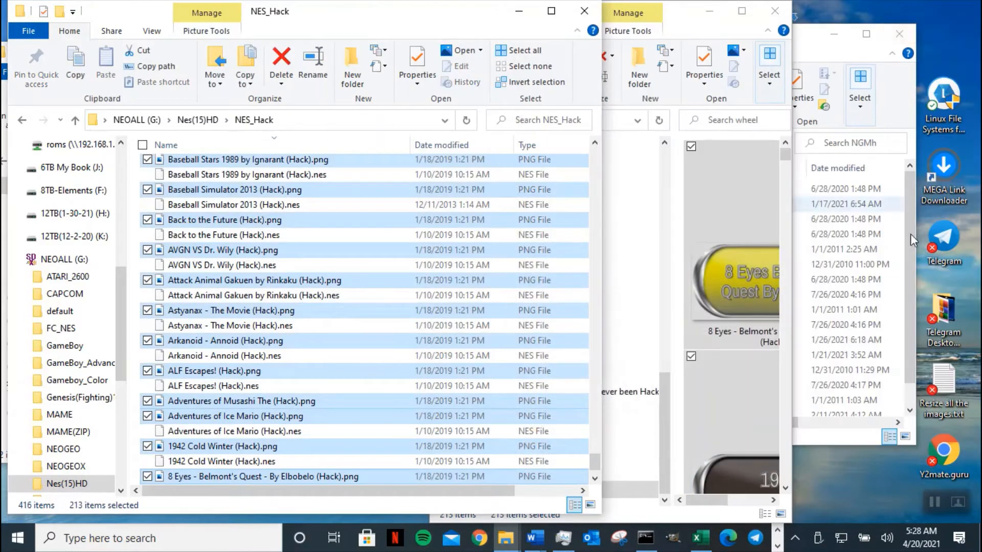
{"action": "left_click", "coordinate": [831, 39]}
{"action": "left_click", "coordinate": [830, 38]}
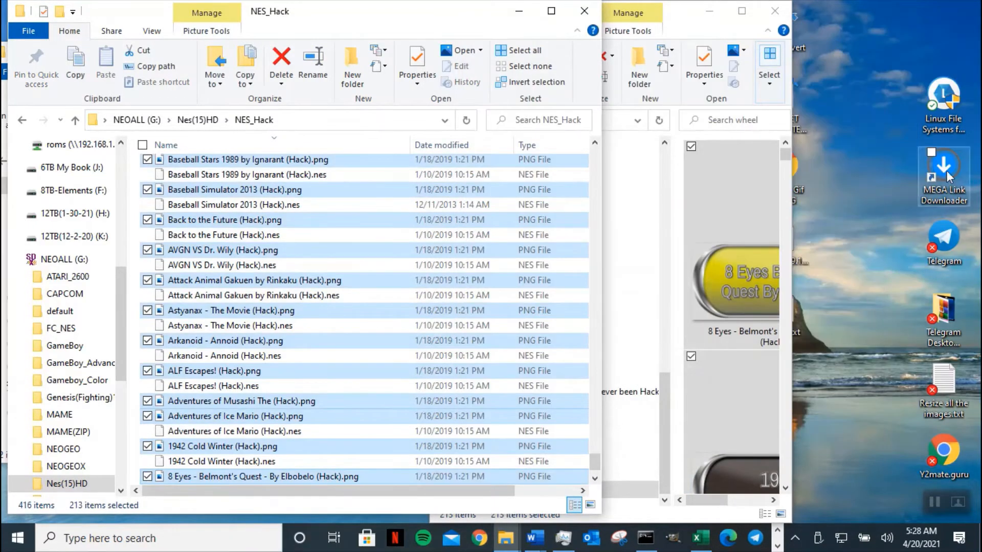
- Open 'Resize all the images.txt' in Notepad, widen it, move it to the screen top and scroll down
{"action": "double_click", "coordinate": [944, 391]}
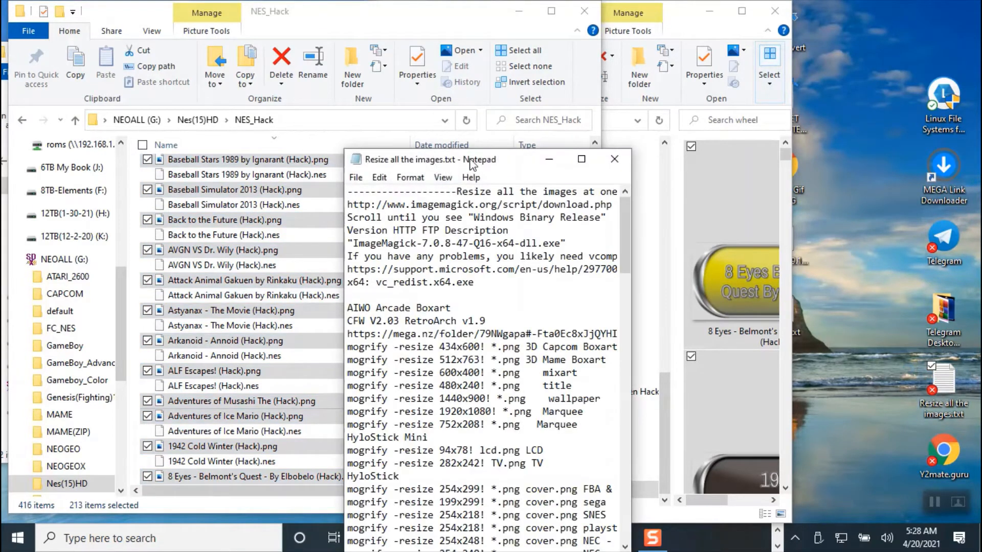
{"action": "left_click_drag", "start_coordinate": [632, 179], "coordinate": [951, 166]}
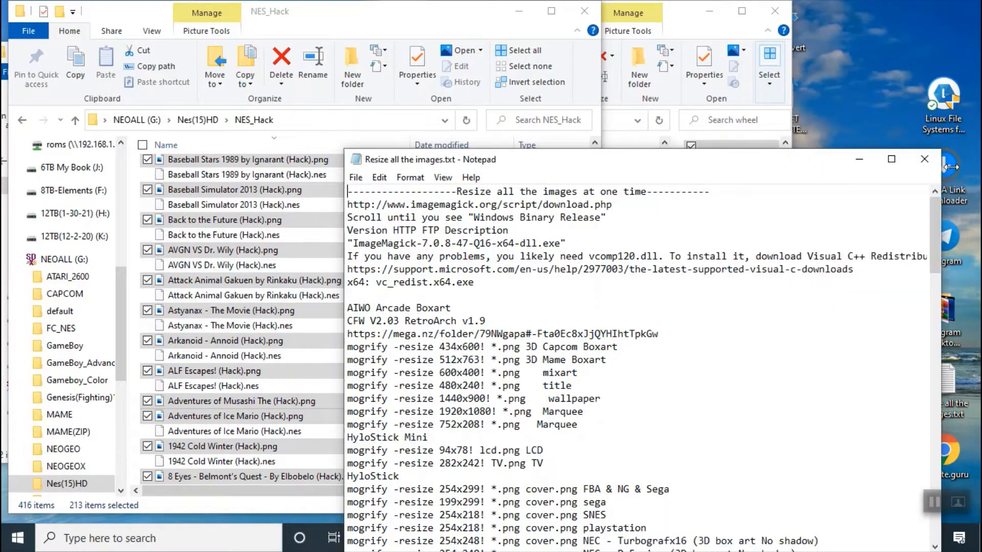
{"action": "left_click_drag", "start_coordinate": [808, 156], "coordinate": [807, 7]}
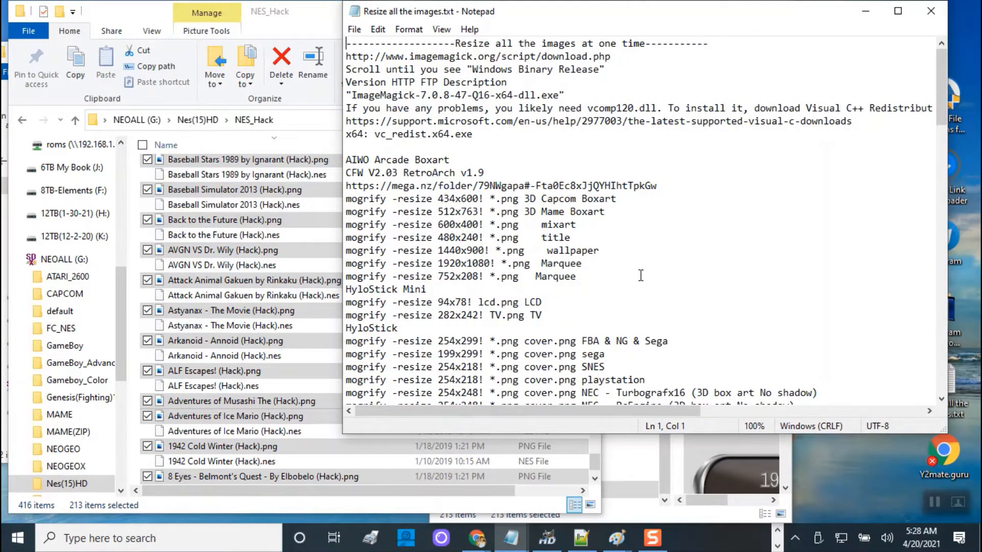
{"action": "scroll", "coordinate": [640, 275], "scroll_direction": "down", "scroll_amount": 10}
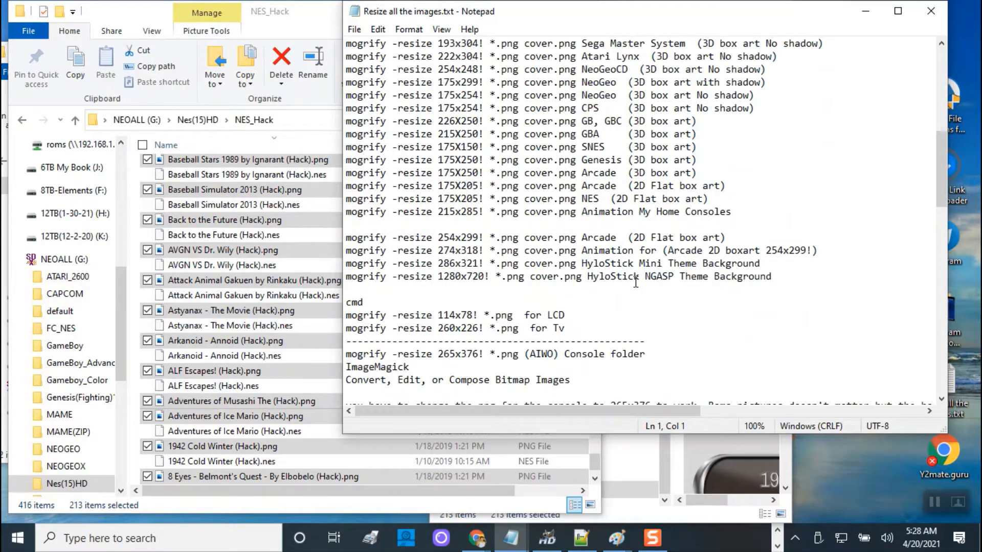
{"action": "scroll", "coordinate": [636, 282], "scroll_direction": "down", "scroll_amount": 4}
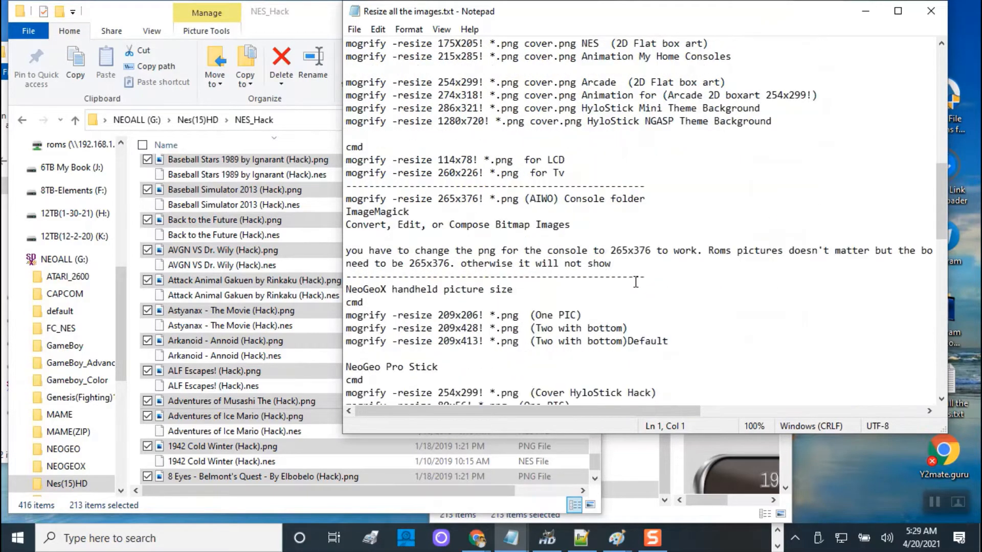
- Copy the NeoGeoX command mogrify -resize 209x206! *.png and select the NES_Hack folder path
{"action": "left_click", "coordinate": [348, 290]}
{"action": "left_click_drag", "start_coordinate": [364, 290], "coordinate": [525, 289]}
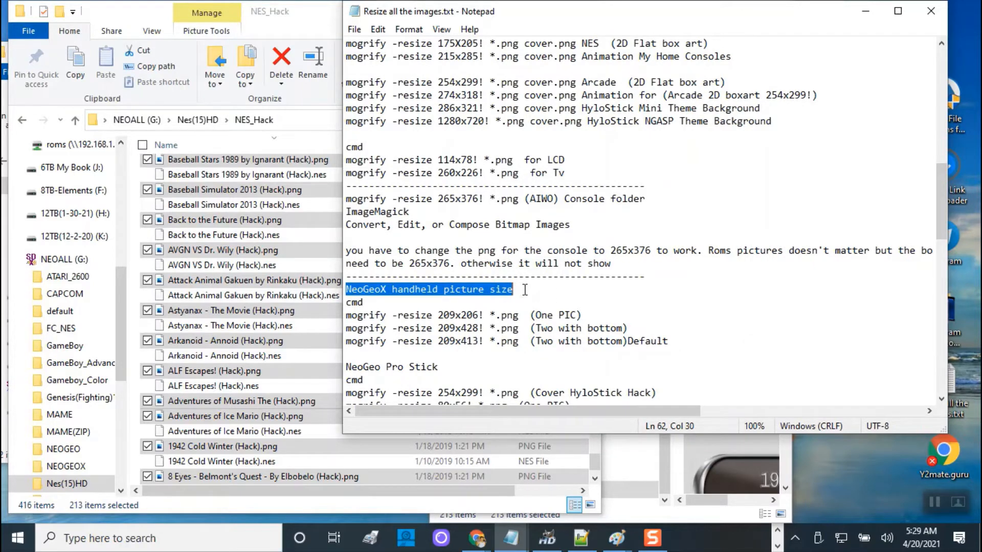
{"action": "left_click_drag", "start_coordinate": [519, 316], "coordinate": [339, 320]}
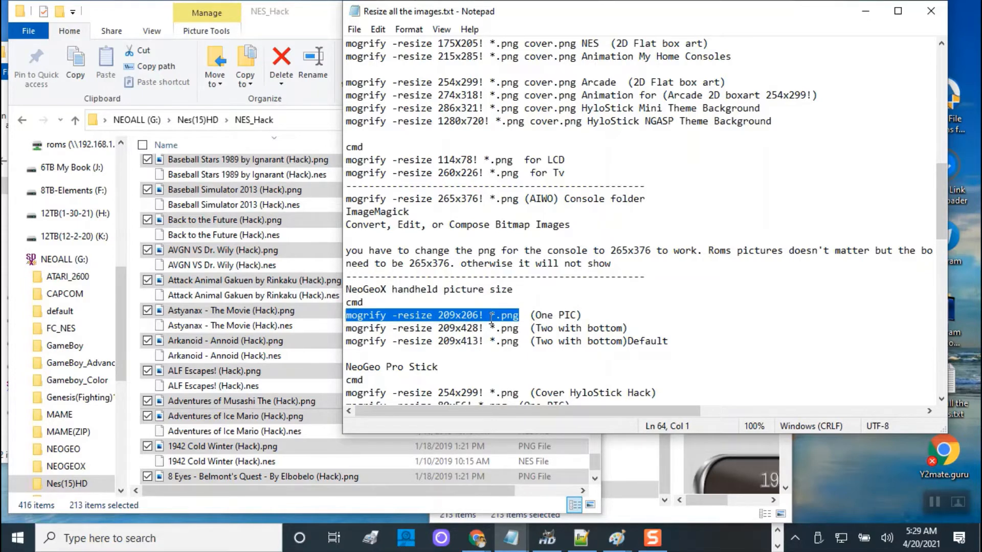
{"action": "right_click", "coordinate": [469, 316]}
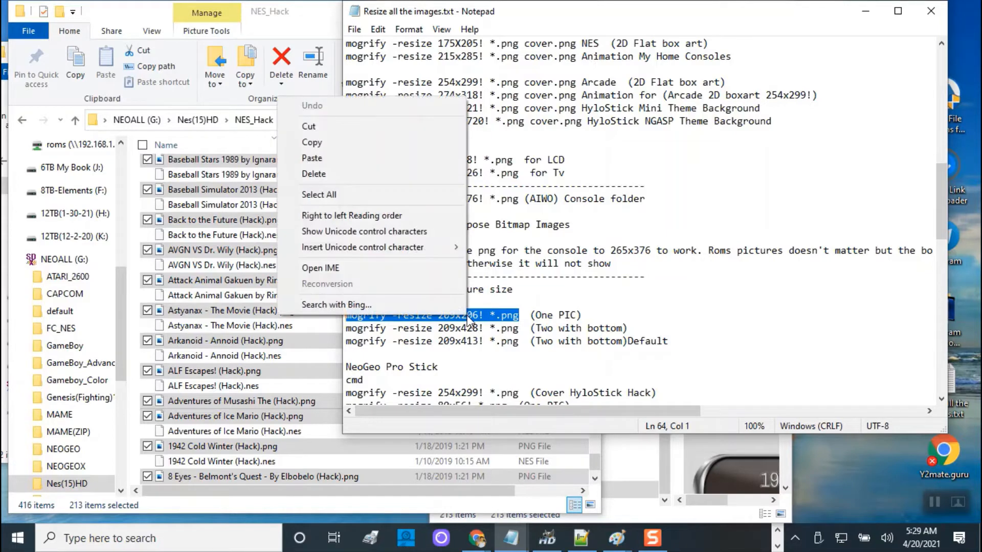
{"action": "left_click", "coordinate": [318, 147]}
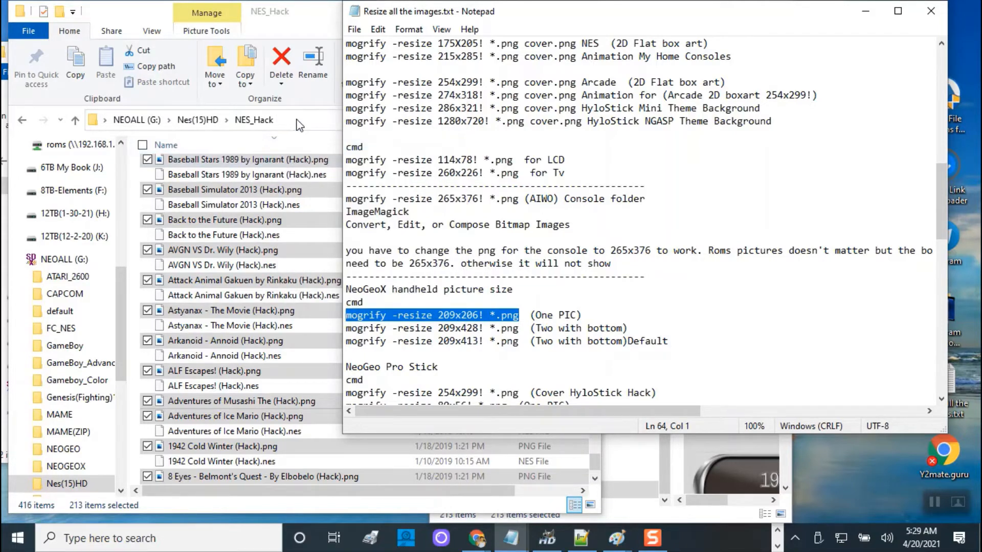
{"action": "left_click", "coordinate": [298, 120]}
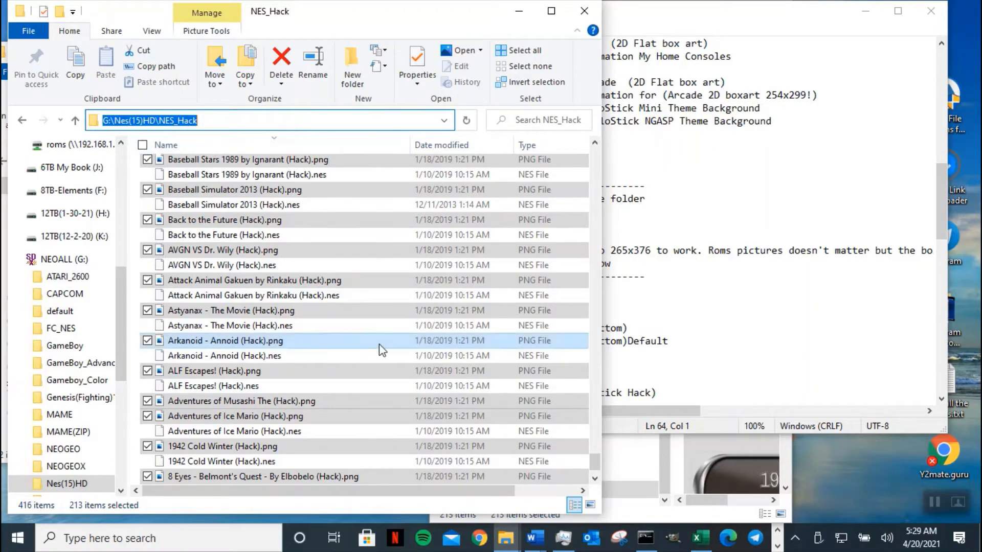
- Narrow the Command Prompt window beside Notepad and select the ImageMagick download instructions
{"action": "left_click", "coordinate": [646, 538]}
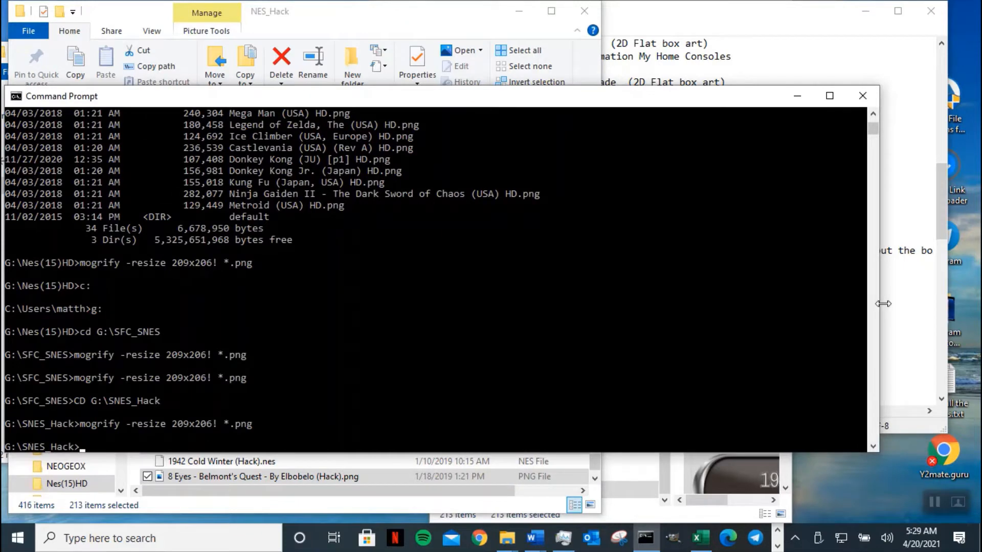
{"action": "left_click_drag", "start_coordinate": [884, 304], "coordinate": [555, 304]}
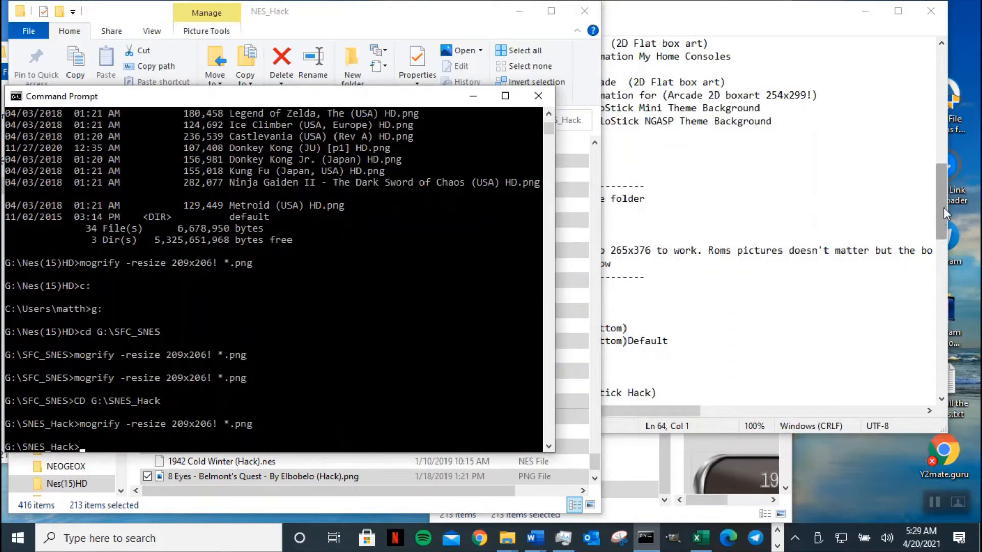
{"action": "left_click_drag", "start_coordinate": [944, 208], "coordinate": [944, 89]}
{"action": "left_click", "coordinate": [930, 56]}
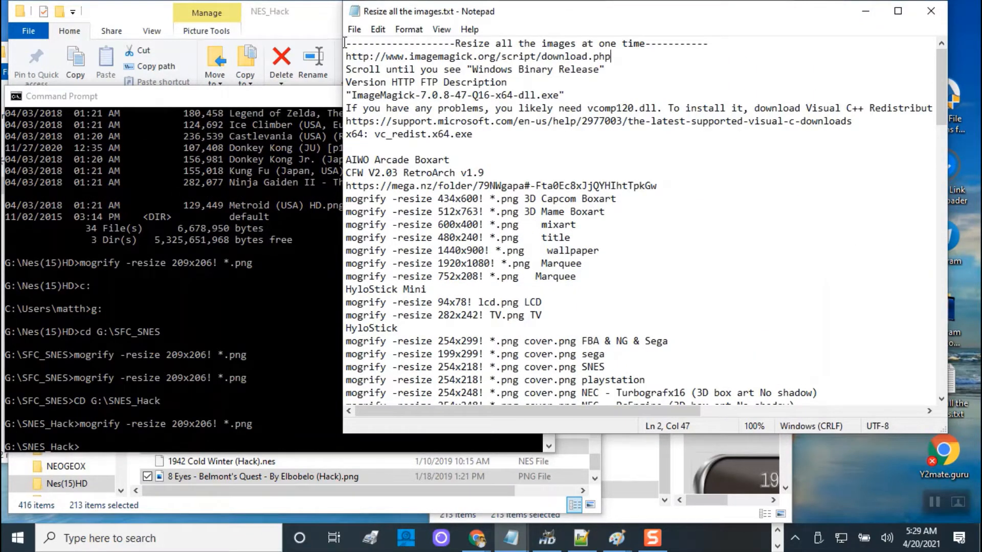
{"action": "left_click_drag", "start_coordinate": [344, 43], "coordinate": [598, 147]}
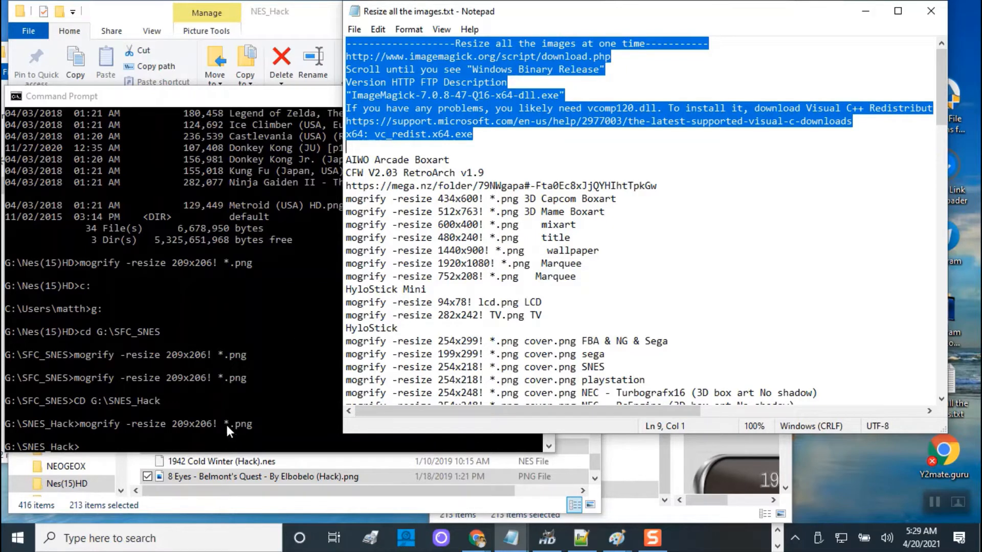
{"action": "left_click", "coordinate": [221, 440]}
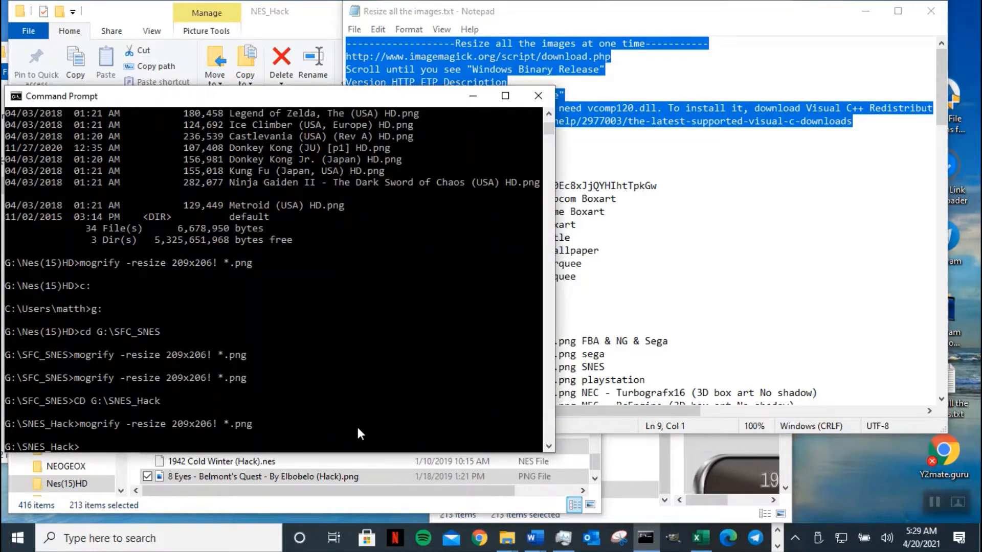
- Switch the console to drive G and change into G:\Nes(15)HD\NES_Hack
{"action": "type", "text": "g:"}
{"action": "key", "text": "Return"}
{"action": "type", "text": "cd"}
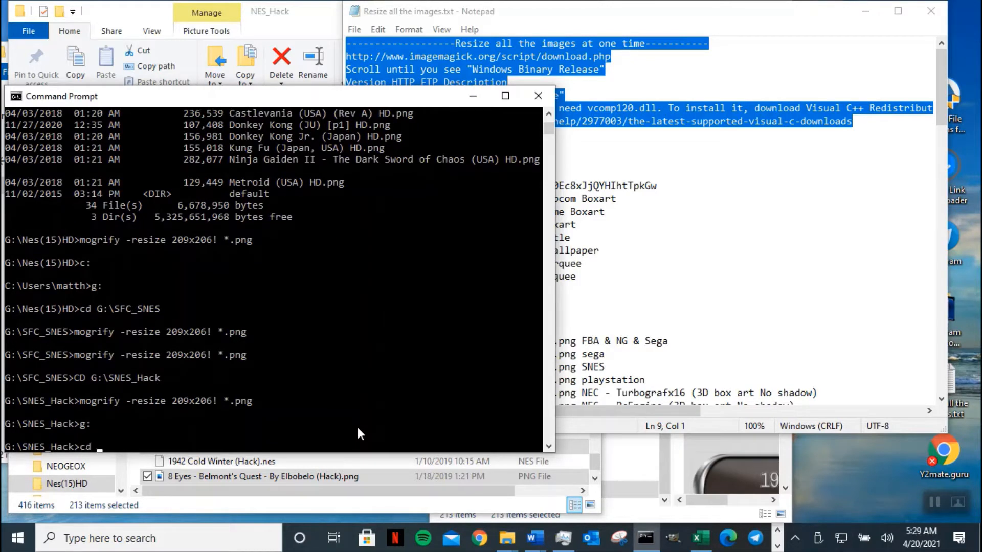
{"action": "key", "text": "ctrl+v"}
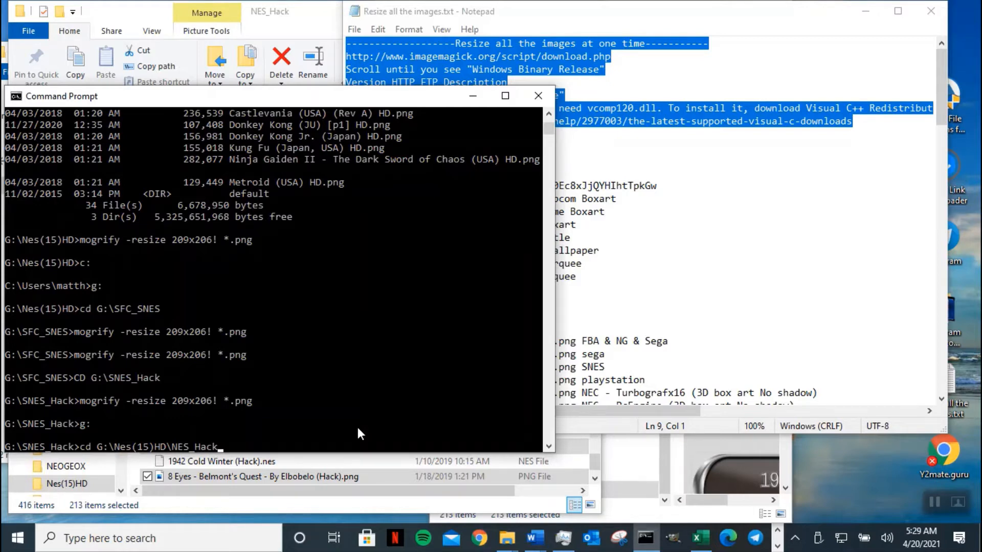
{"action": "key", "text": "BackSpace"}
{"action": "key", "text": "BackSpace"}
{"action": "key", "text": "BackSpace"}
{"action": "key", "text": "BackSpace"}
{"action": "key", "text": "BackSpace"}
{"action": "key", "text": "BackSpace"}
{"action": "key", "text": "BackSpace"}
{"action": "key", "text": "BackSpace"}
{"action": "key", "text": "BackSpace"}
{"action": "key", "text": "BackSpace"}
{"action": "key", "text": "BackSpace"}
{"action": "key", "text": "BackSpace"}
{"action": "key", "text": "BackSpace"}
{"action": "key", "text": "BackSpace"}
{"action": "key", "text": "BackSpace"}
{"action": "key", "text": "BackSpace"}
{"action": "key", "text": "BackSpace"}
{"action": "key", "text": "BackSpace"}
{"action": "key", "text": "BackSpace"}
{"action": "key", "text": "BackSpace"}
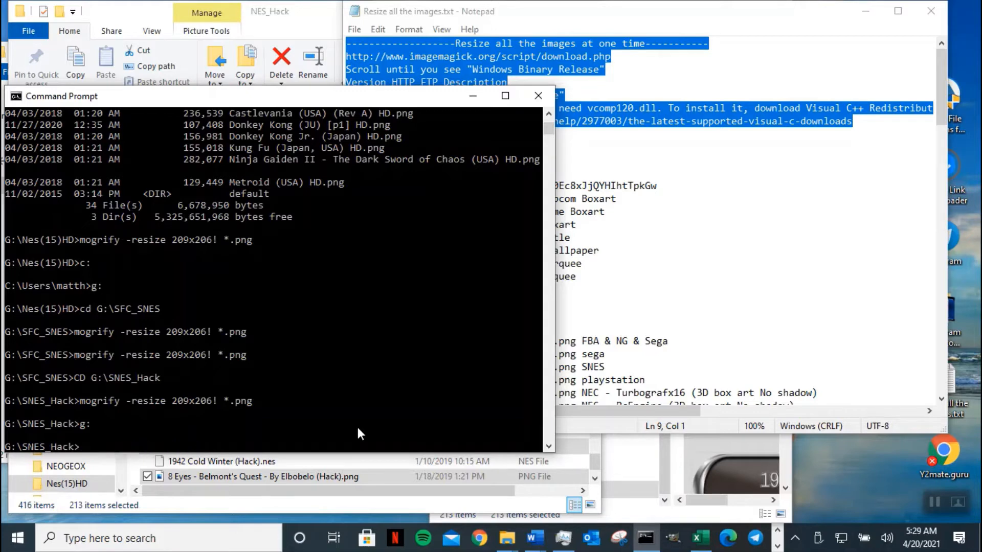
{"action": "type", "text": "cd"}
{"action": "key", "text": "ctrl+v"}
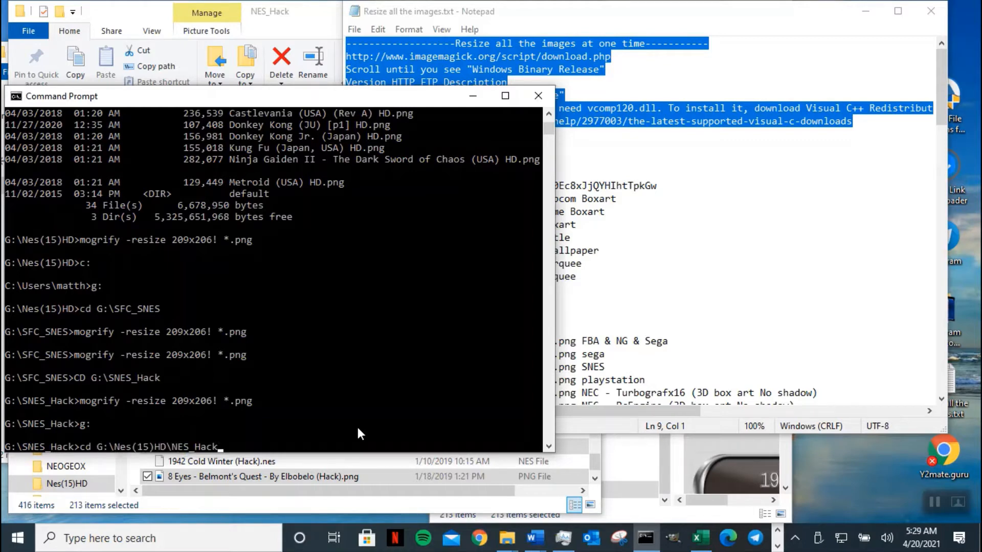
{"action": "key", "text": "Return"}
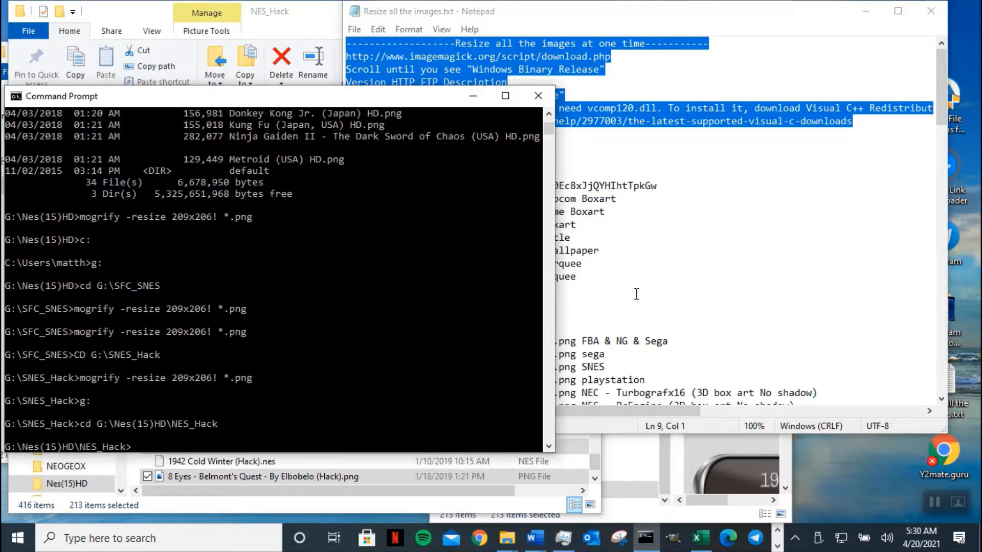
- Rerun mogrify -resize 209x206! *.png in NES_Hack, then maximize Explorer and go up to Nes(15)HD
{"action": "left_click", "coordinate": [665, 280]}
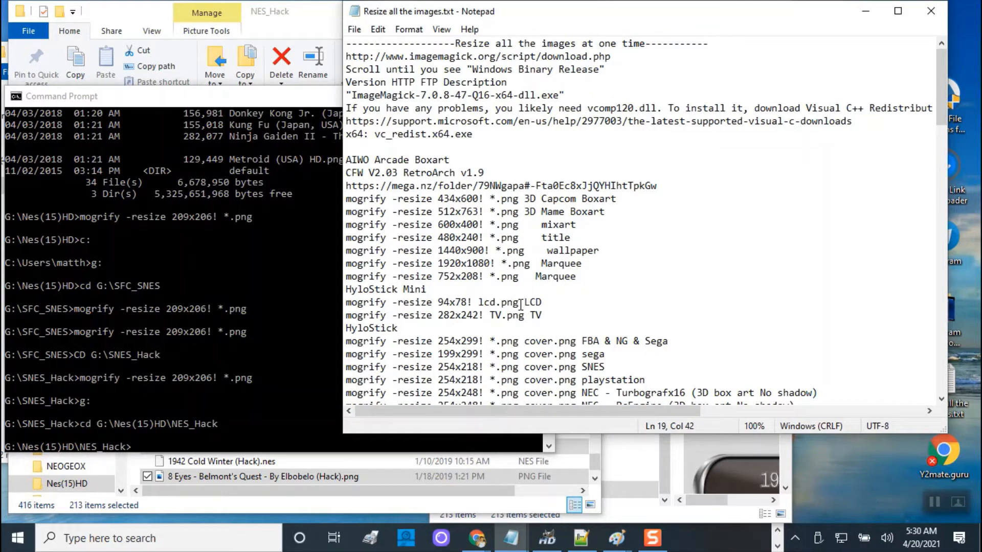
{"action": "left_click", "coordinate": [233, 366]}
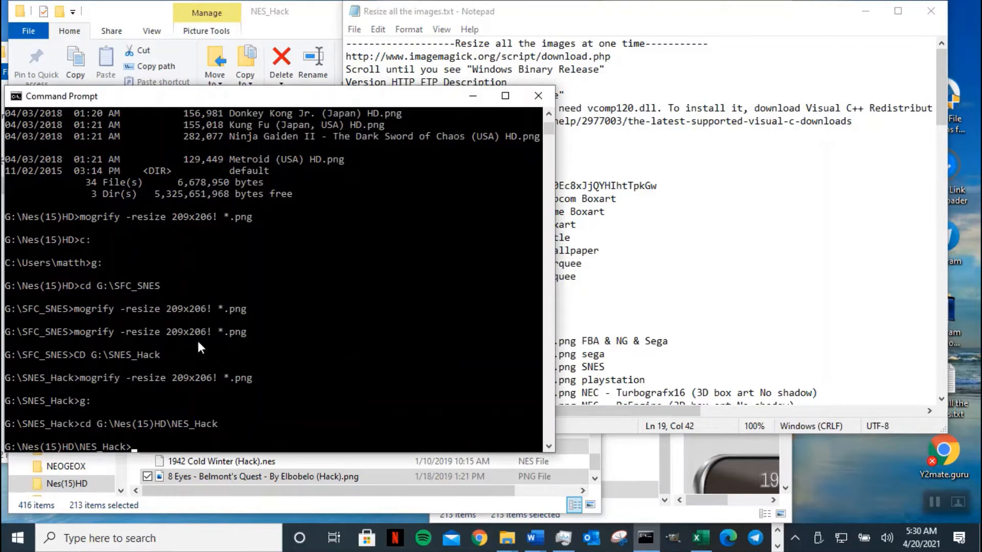
{"action": "key", "text": "Up"}
{"action": "key", "text": "Up"}
{"action": "key", "text": "Up"}
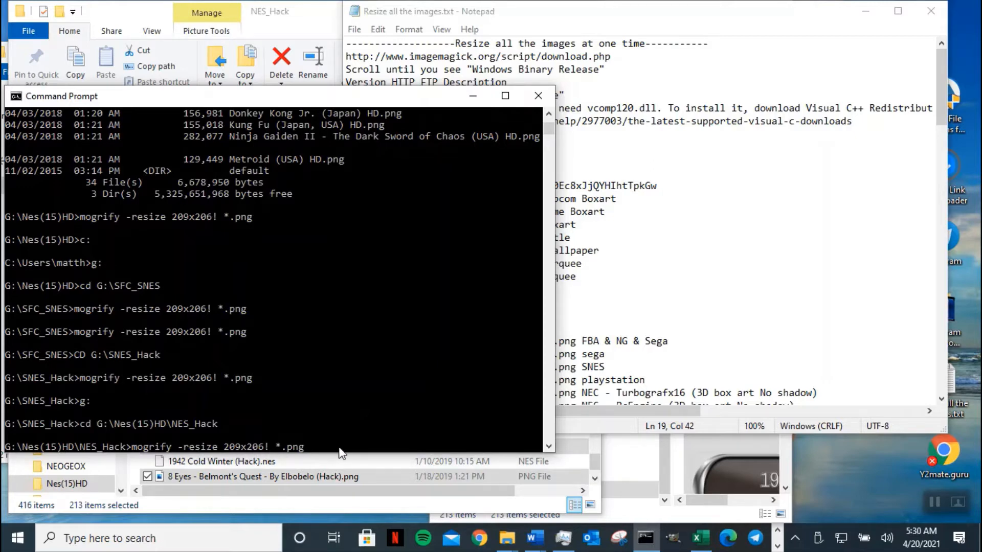
{"action": "key", "text": "Return"}
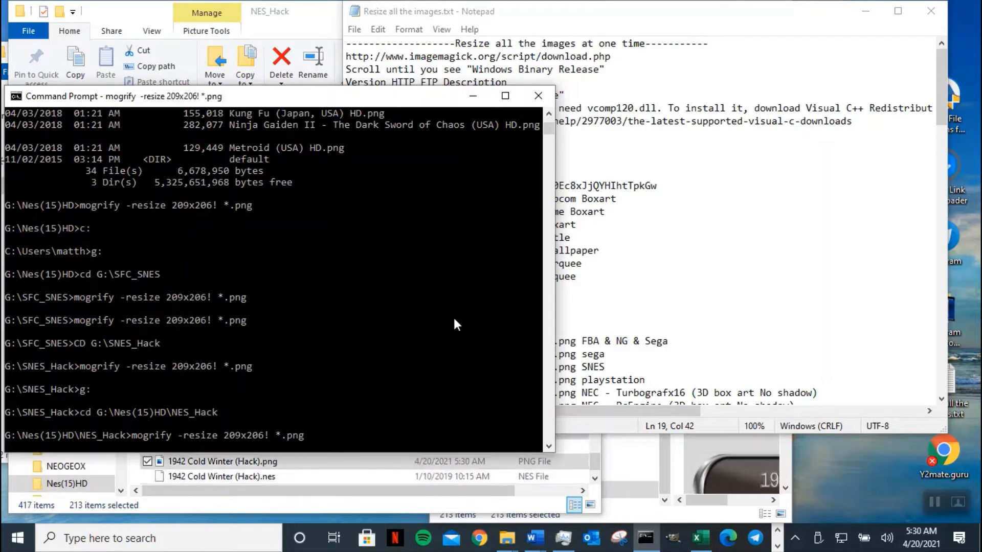
{"action": "double_click", "coordinate": [315, 21]}
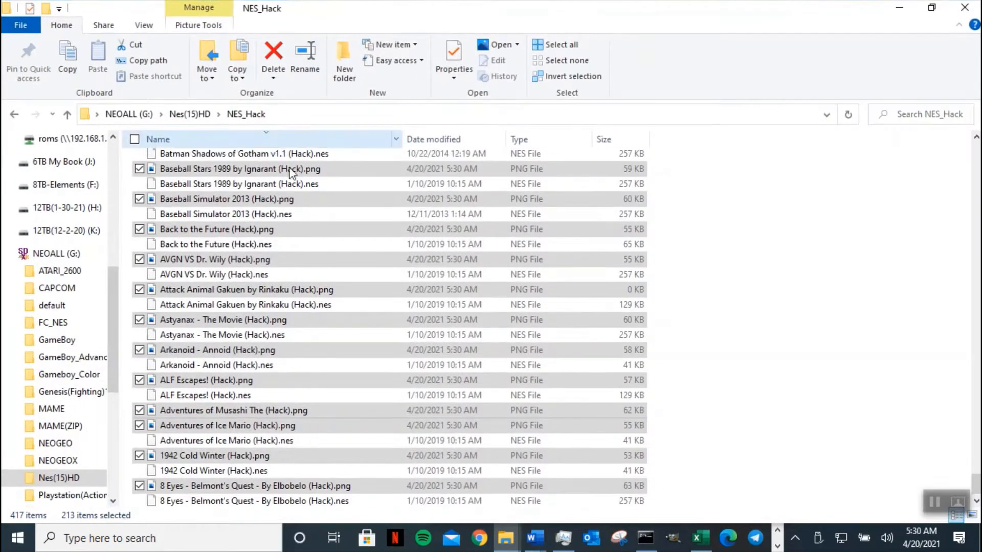
{"action": "left_click", "coordinate": [67, 116]}
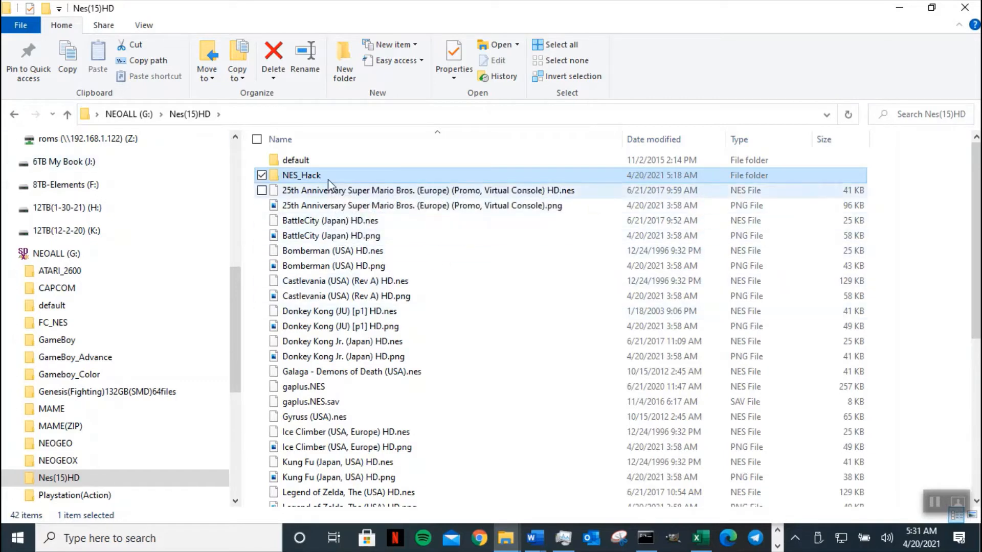
- Cut the NES_Hack folder and go up to the NEOALL (G:) drive root
{"action": "left_click", "coordinate": [135, 45]}
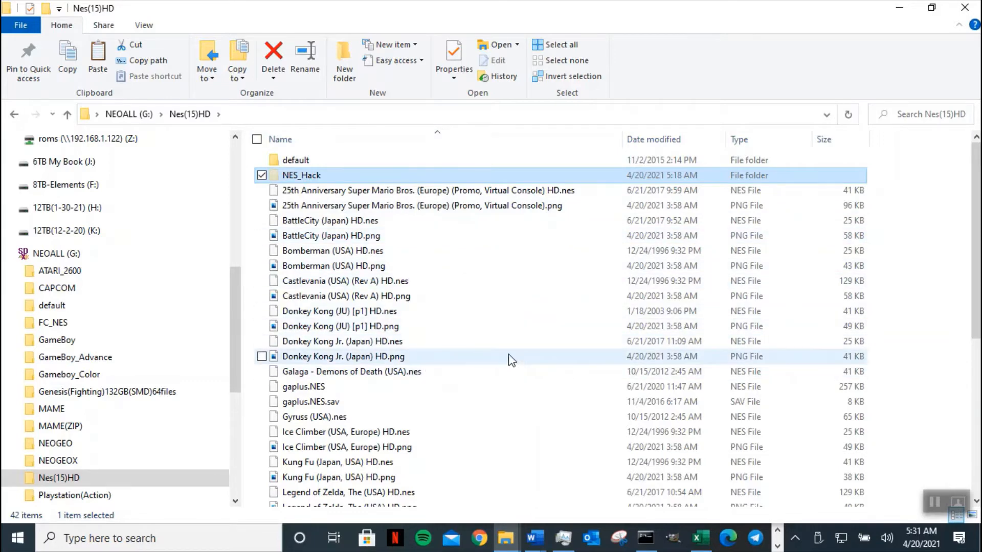
{"action": "left_click", "coordinate": [67, 114]}
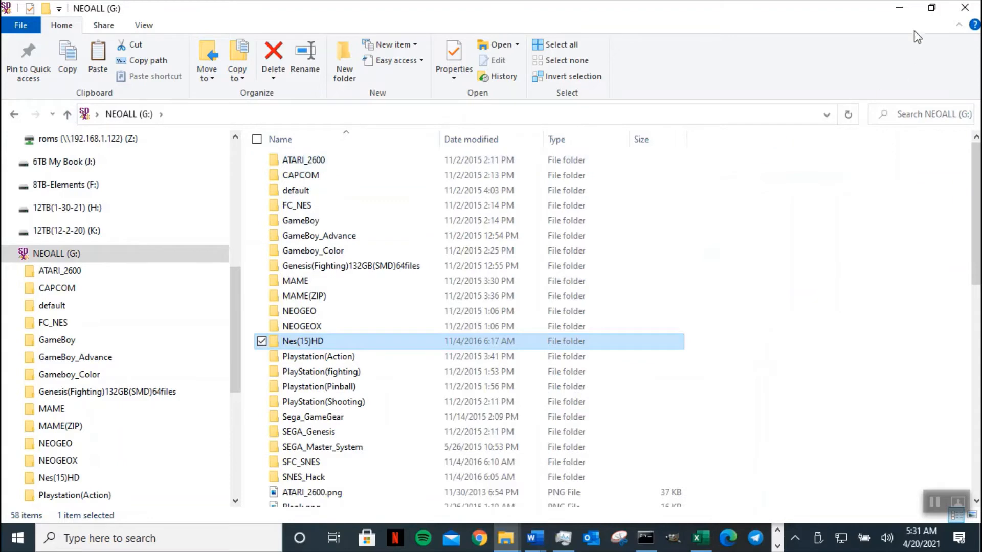
- Move the console up to G:\Nes(15)HD with cd.. and minimize it
{"action": "left_click", "coordinate": [646, 537]}
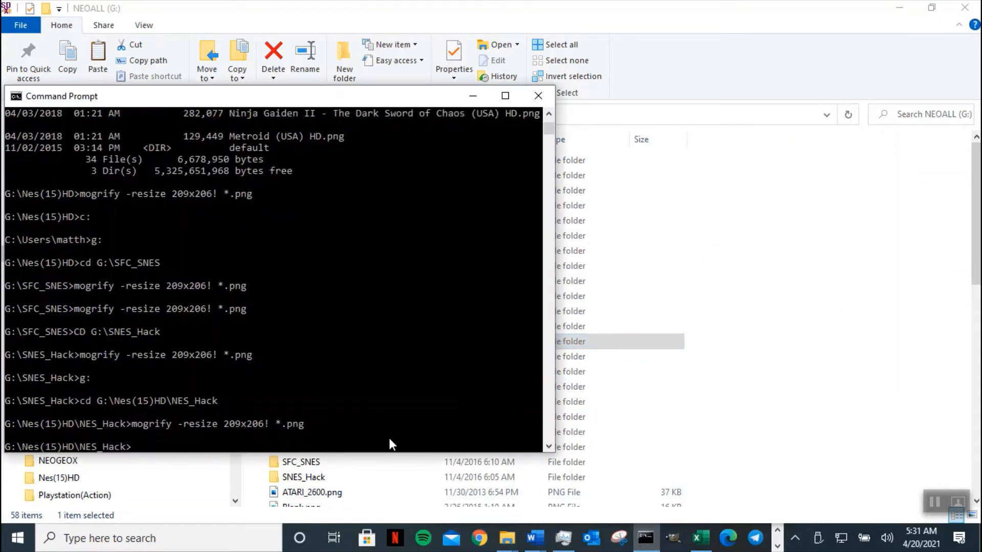
{"action": "type", "text": "cd.."}
{"action": "key", "text": "Return"}
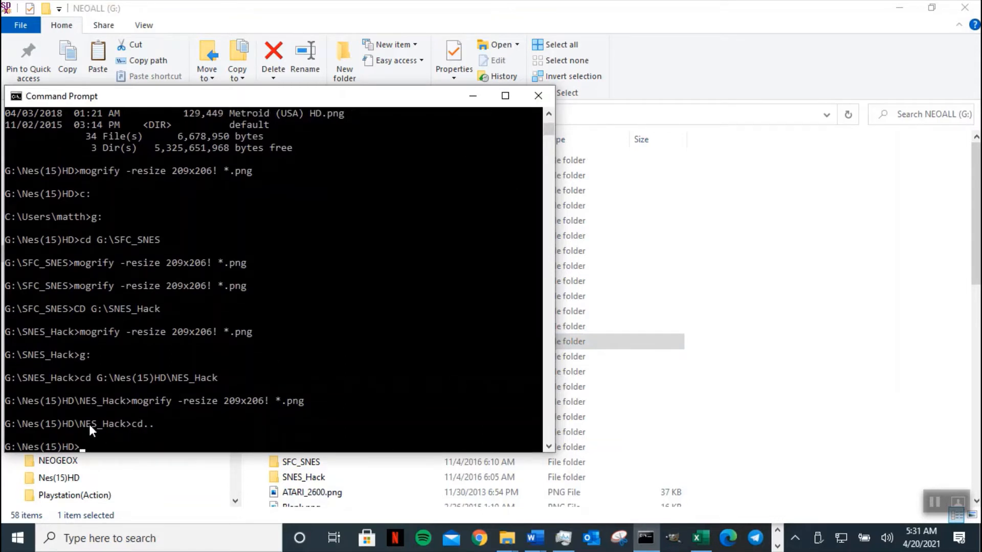
{"action": "left_click", "coordinate": [473, 97]}
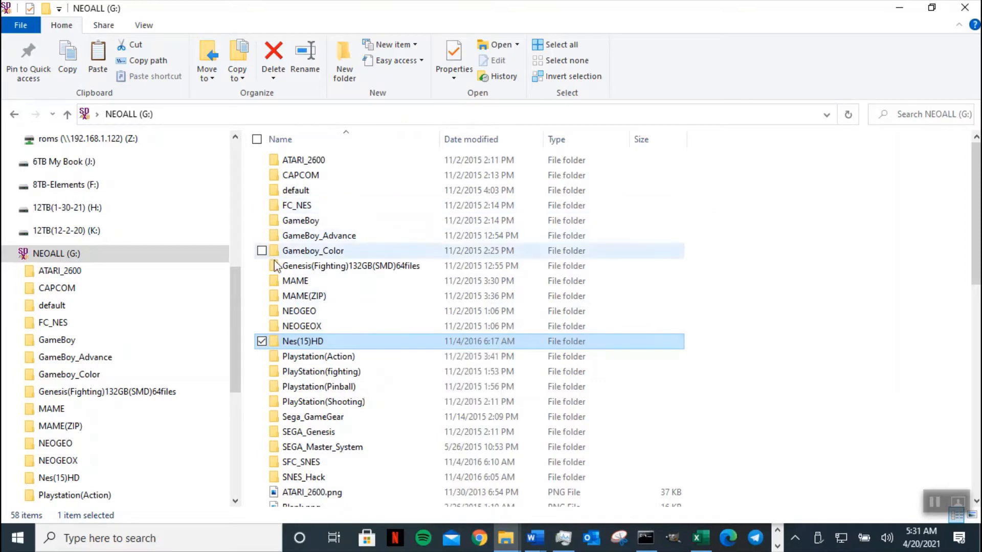
- Paste NES_Hack into the NEOALL (G:) root, bringing it to 59 items
{"action": "left_click", "coordinate": [203, 253]}
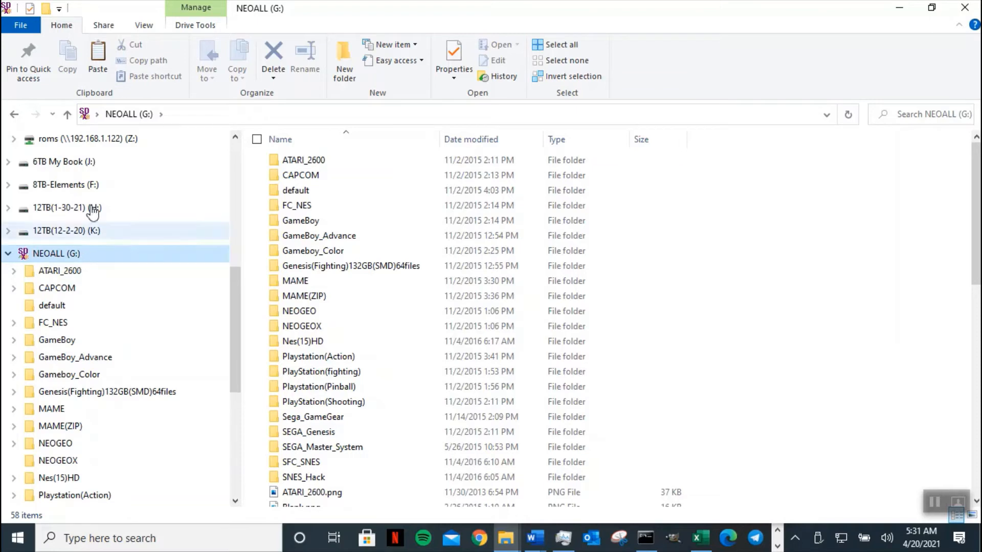
{"action": "left_click", "coordinate": [99, 58]}
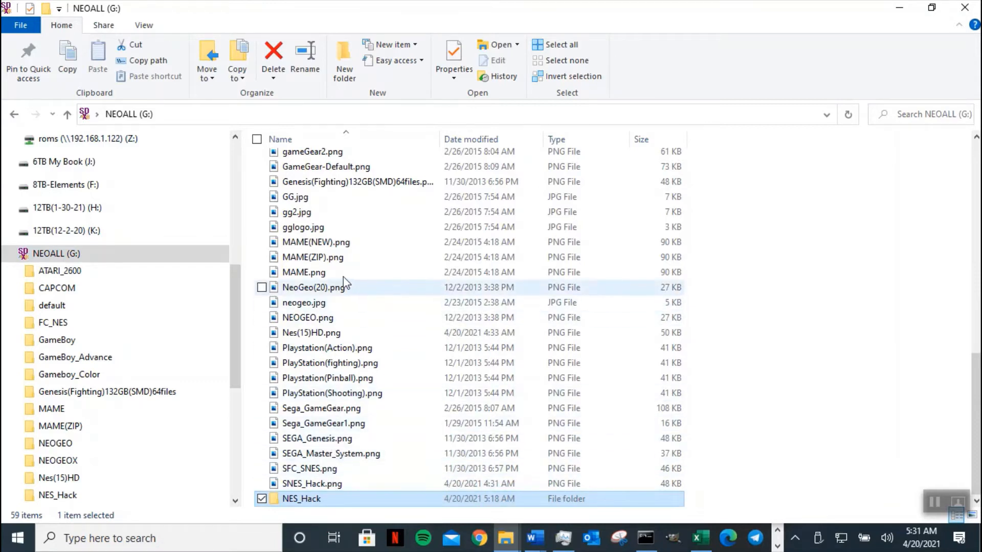
- Make a duplicate of FC_NES.png at the root of drive G
{"action": "left_click", "coordinate": [344, 322]}
{"action": "key", "text": "f"}
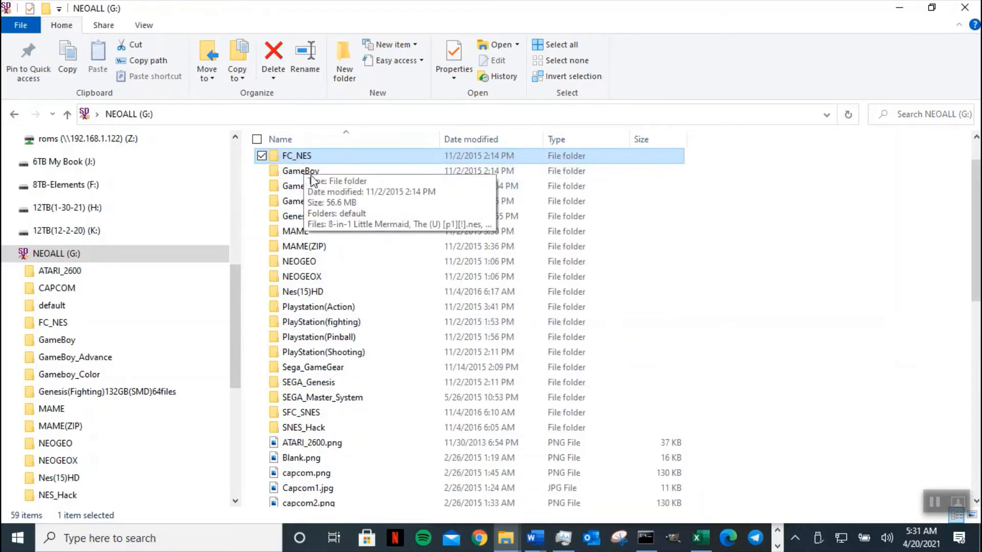
{"action": "key", "text": "f"}
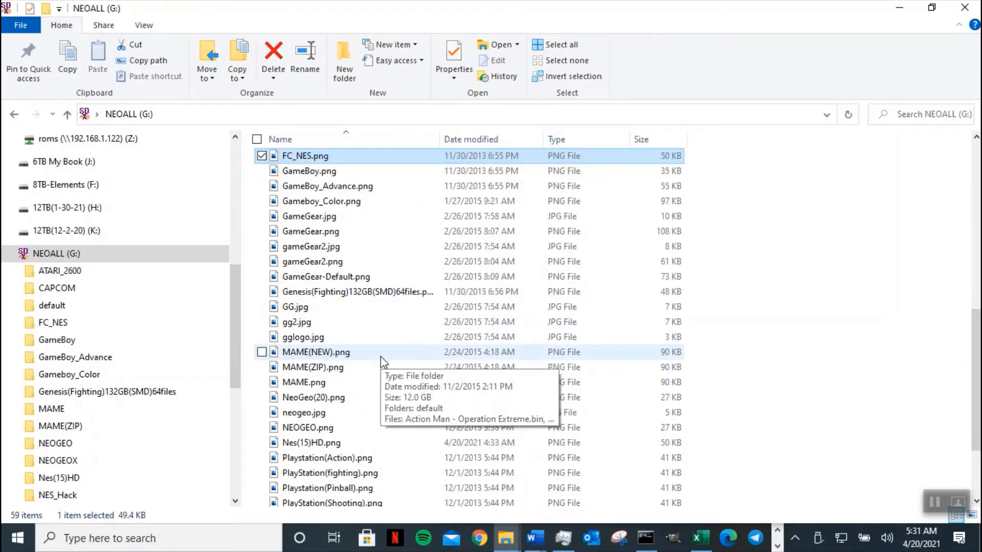
{"action": "left_click", "coordinate": [298, 158]}
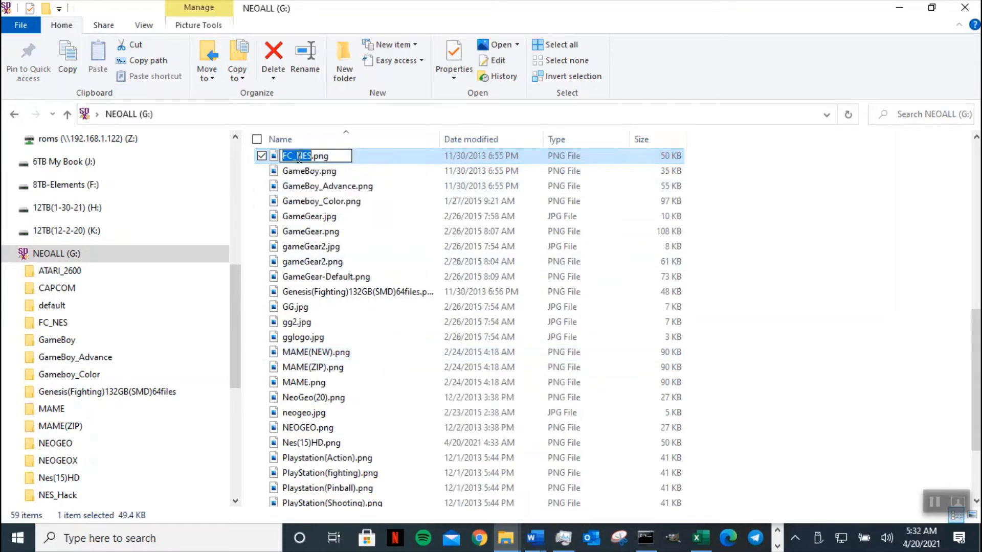
{"action": "left_click", "coordinate": [381, 159]}
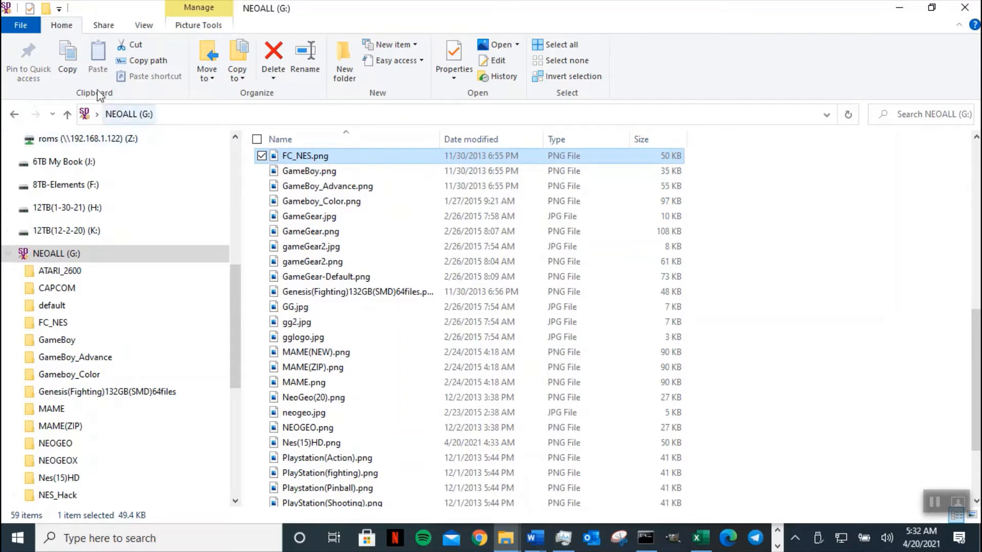
{"action": "left_click", "coordinate": [67, 58]}
{"action": "left_click", "coordinate": [97, 61]}
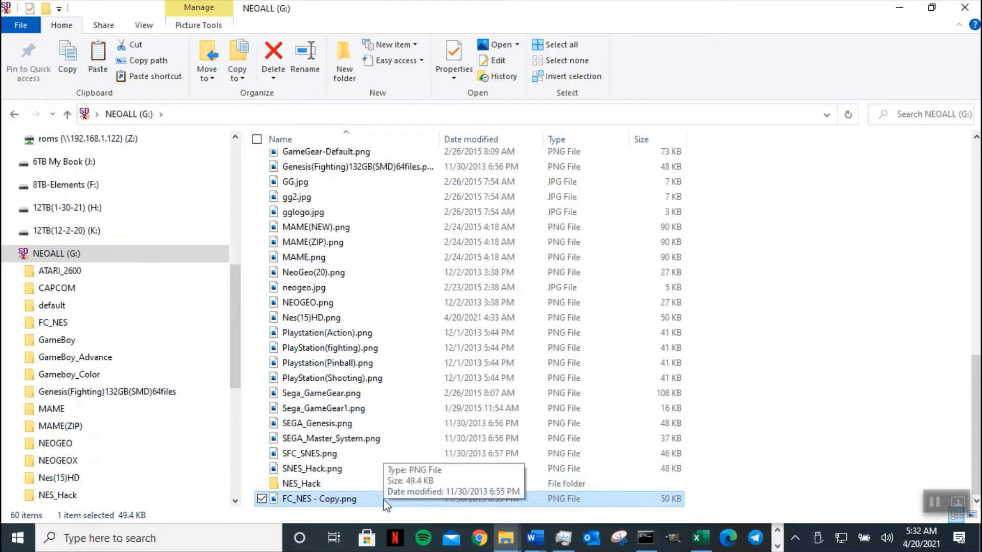
- Rename the copy to NES_Hack.png using the name copied from the NES_Hack folder
{"action": "left_click", "coordinate": [305, 484]}
{"action": "left_click", "coordinate": [304, 484]}
{"action": "right_click", "coordinate": [305, 485]}
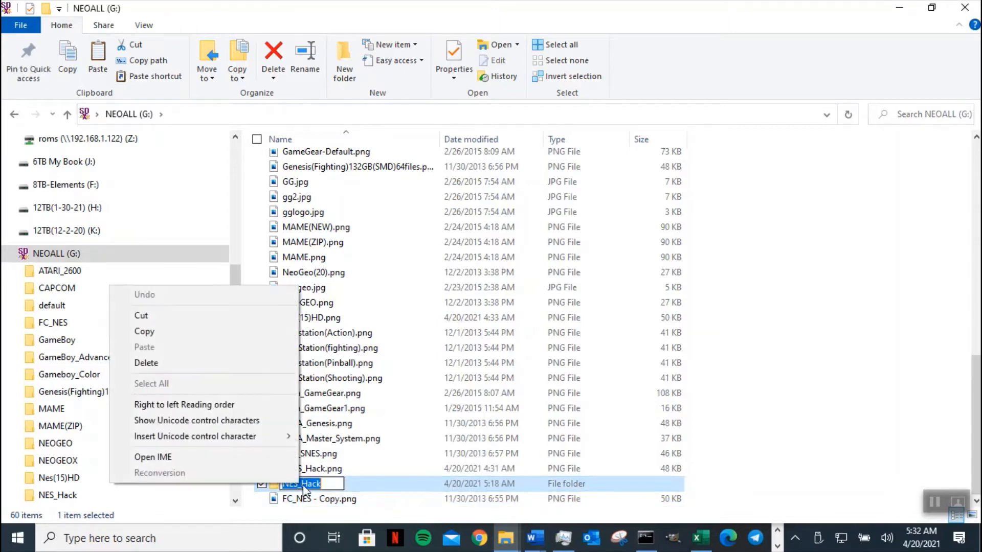
{"action": "left_click", "coordinate": [161, 334]}
{"action": "left_click", "coordinate": [311, 502]}
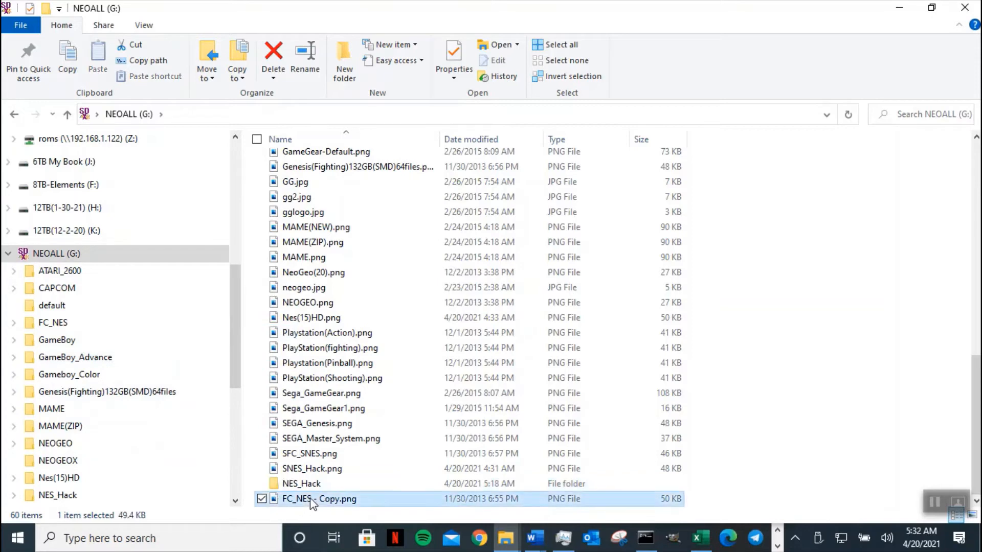
{"action": "left_click", "coordinate": [302, 502]}
{"action": "right_click", "coordinate": [303, 504]}
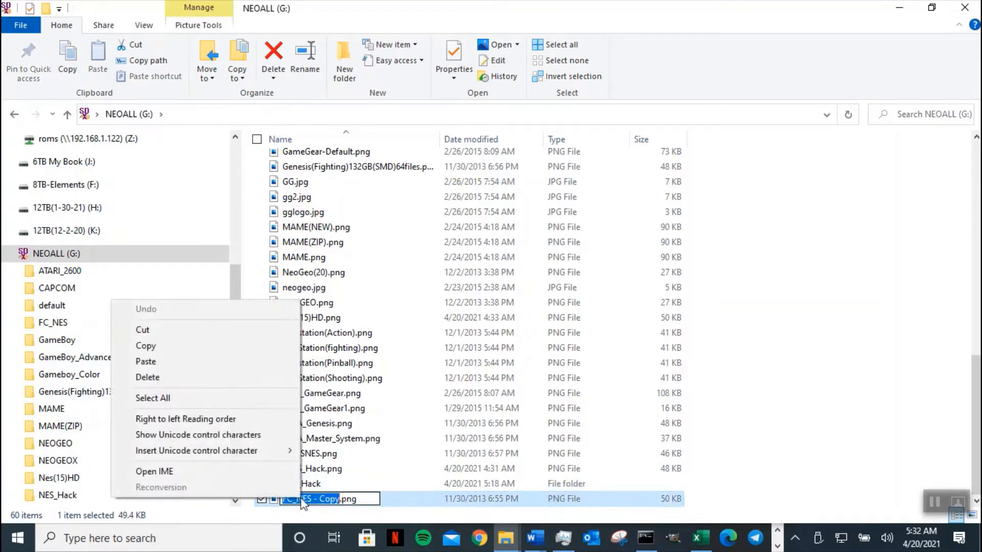
{"action": "left_click", "coordinate": [189, 362]}
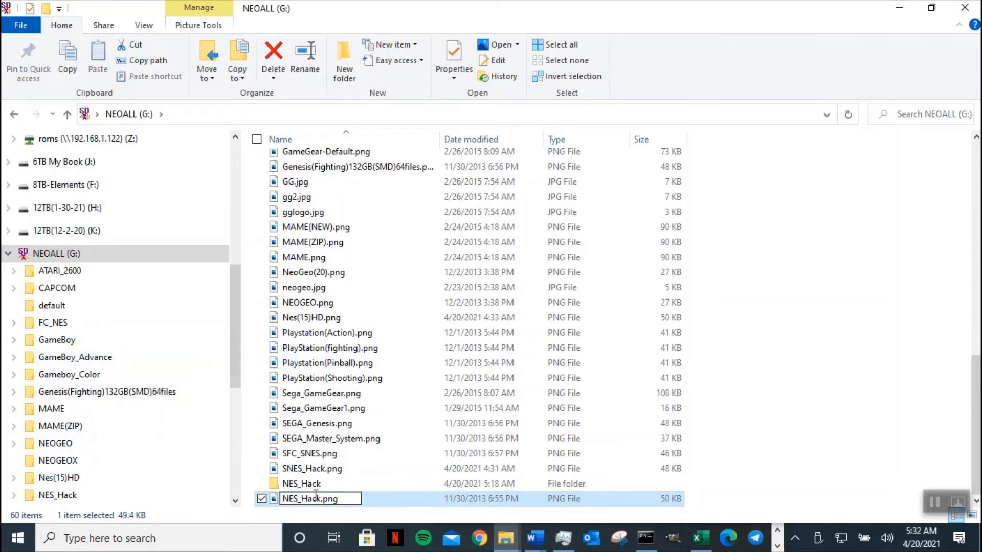
{"action": "key", "text": "Return"}
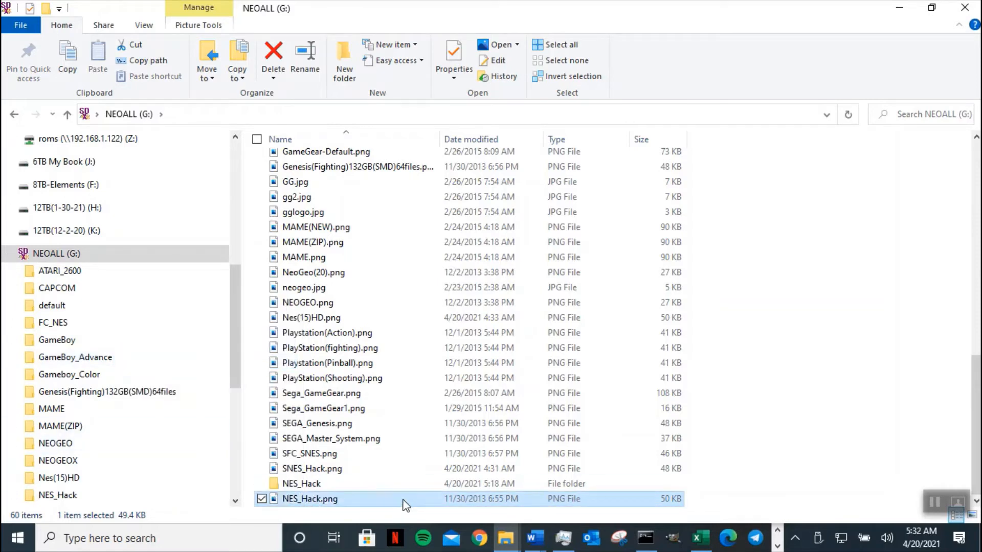
{"action": "right_click", "coordinate": [406, 506]}
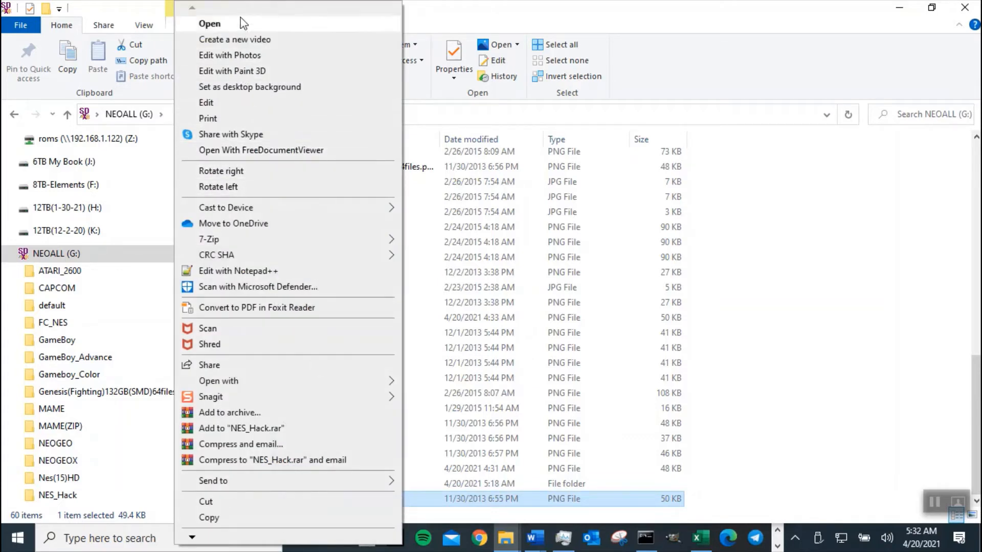
- Open NES_Hack.png in Paint, choose blue as Color 1, and start a text box at top-left
{"action": "left_click", "coordinate": [229, 104]}
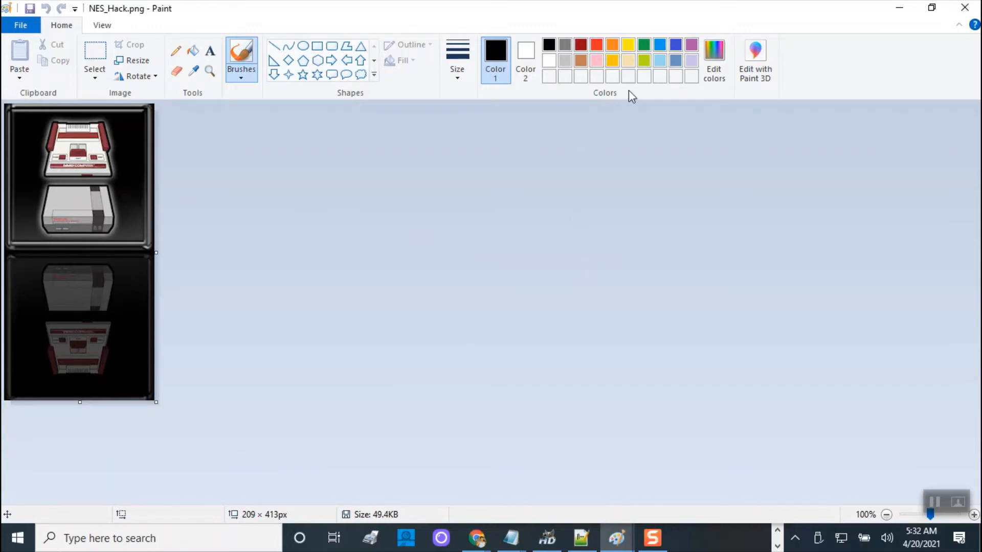
{"action": "left_click", "coordinate": [675, 46]}
{"action": "left_click", "coordinate": [210, 50]}
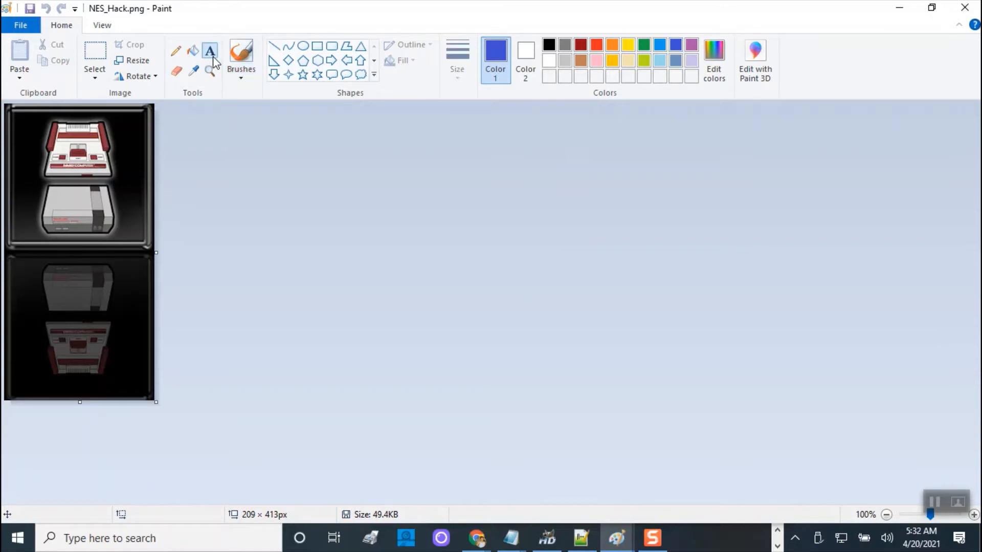
{"action": "left_click", "coordinate": [27, 130]}
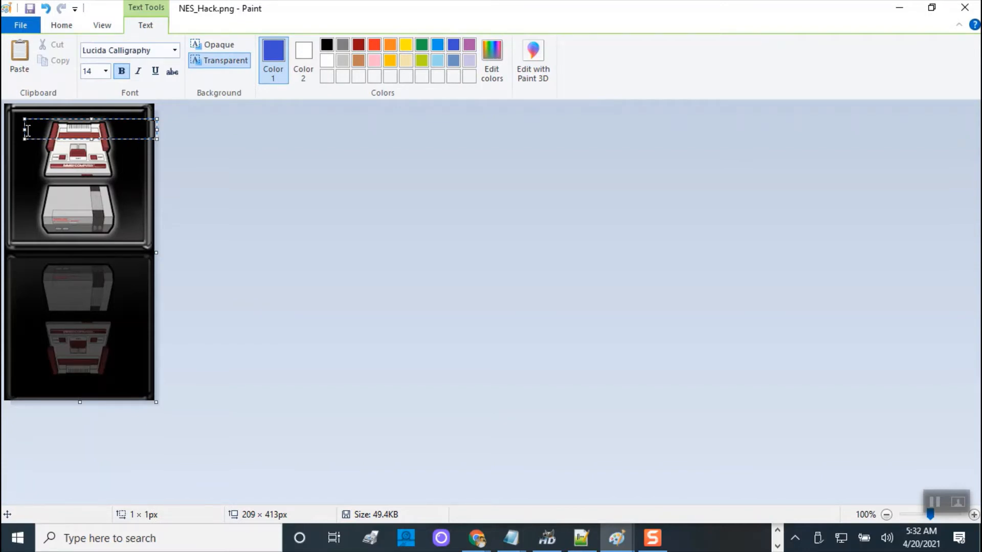
- Type 'Hack' and fit its text box into the upper panel's top-right corner
{"action": "type", "text": "Hack"}
{"action": "left_click_drag", "start_coordinate": [156, 140], "coordinate": [78, 142]}
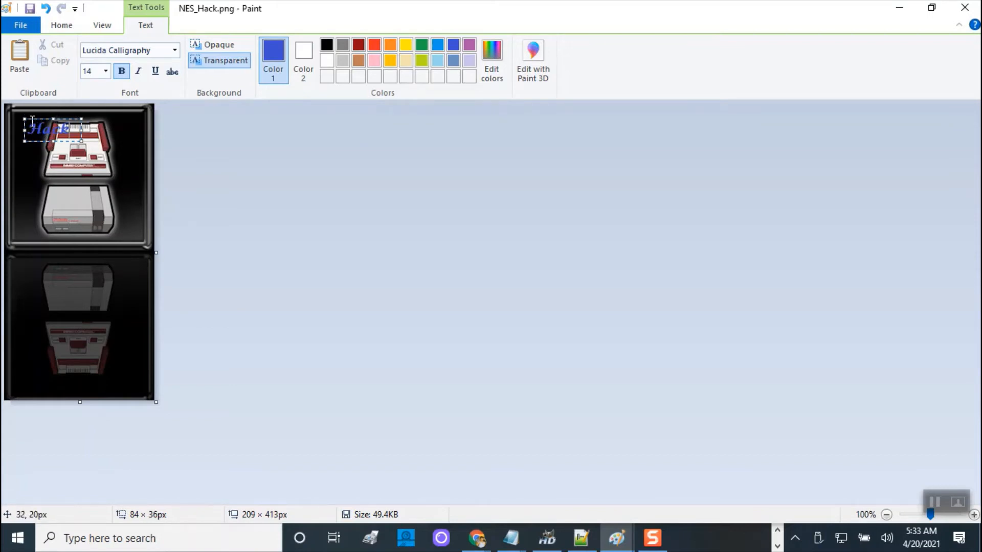
{"action": "left_click_drag", "start_coordinate": [20, 119], "coordinate": [108, 117]}
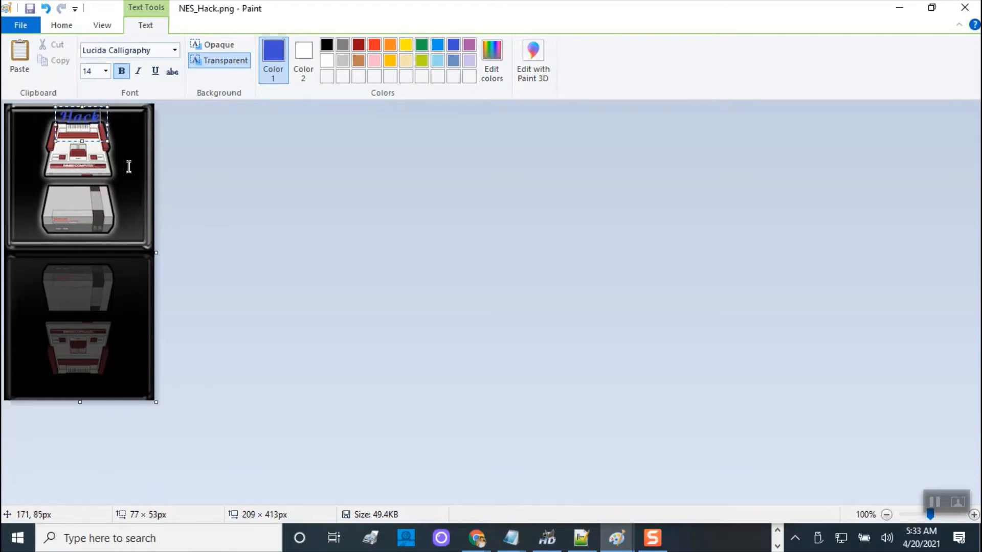
{"action": "left_click_drag", "start_coordinate": [79, 139], "coordinate": [78, 103]}
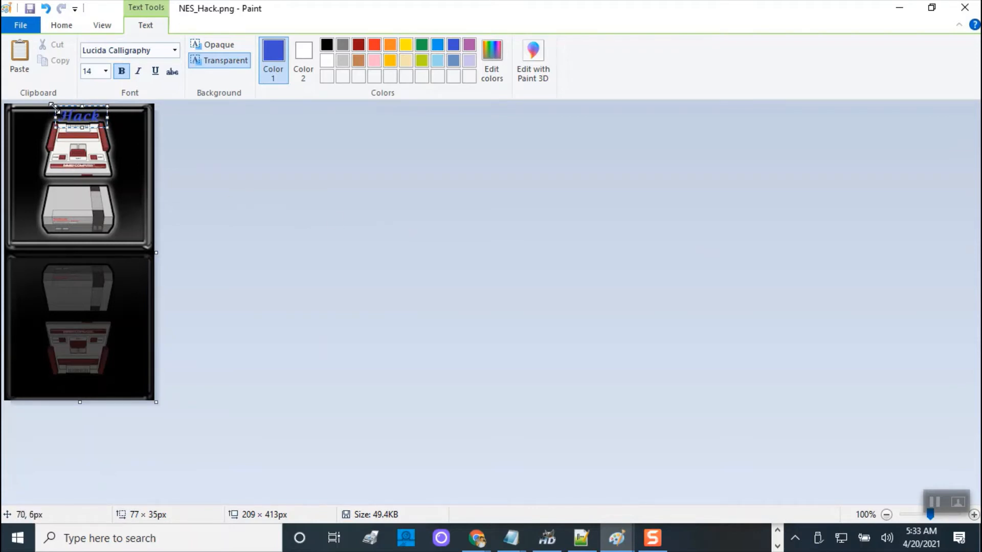
{"action": "left_click_drag", "start_coordinate": [108, 105], "coordinate": [146, 108]}
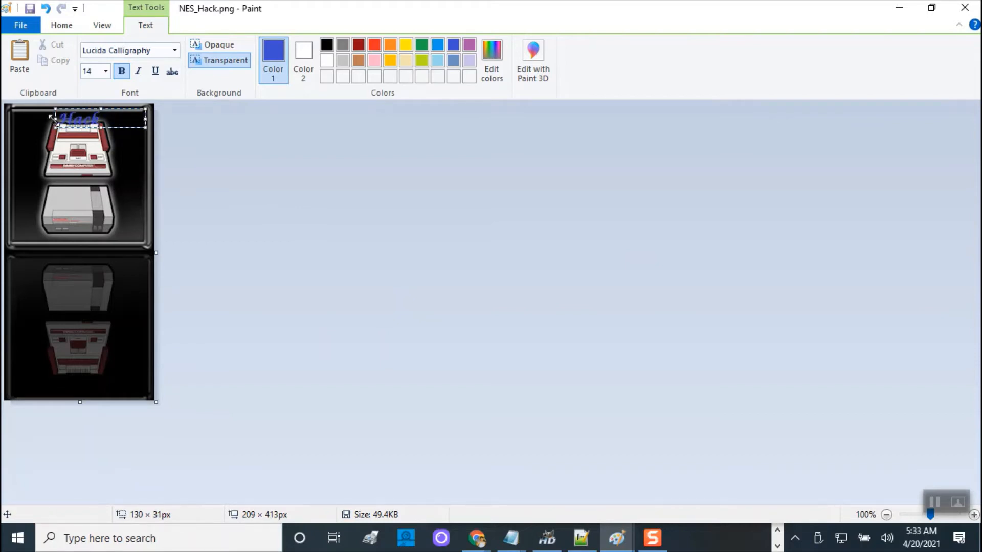
{"action": "left_click_drag", "start_coordinate": [53, 118], "coordinate": [92, 123]}
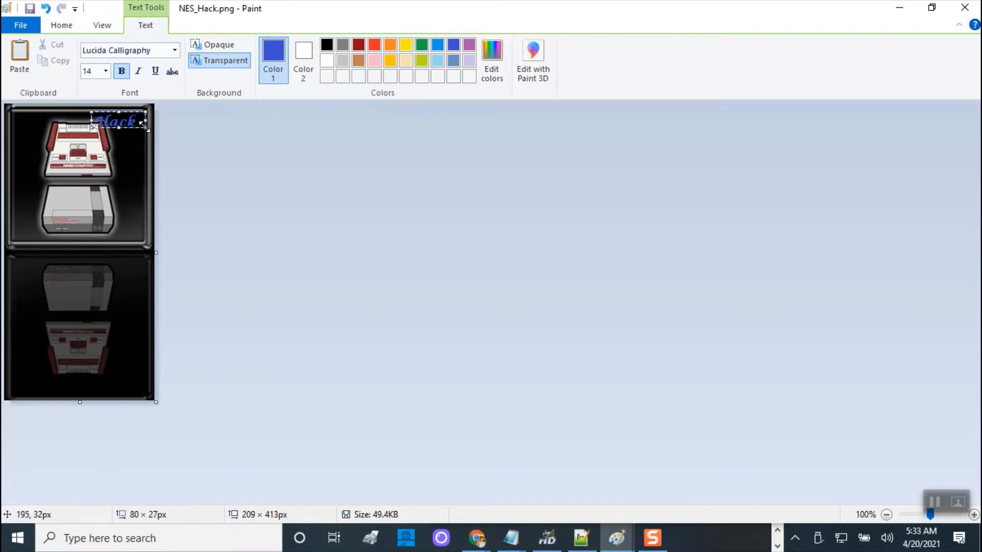
{"action": "left_click_drag", "start_coordinate": [146, 127], "coordinate": [140, 129]}
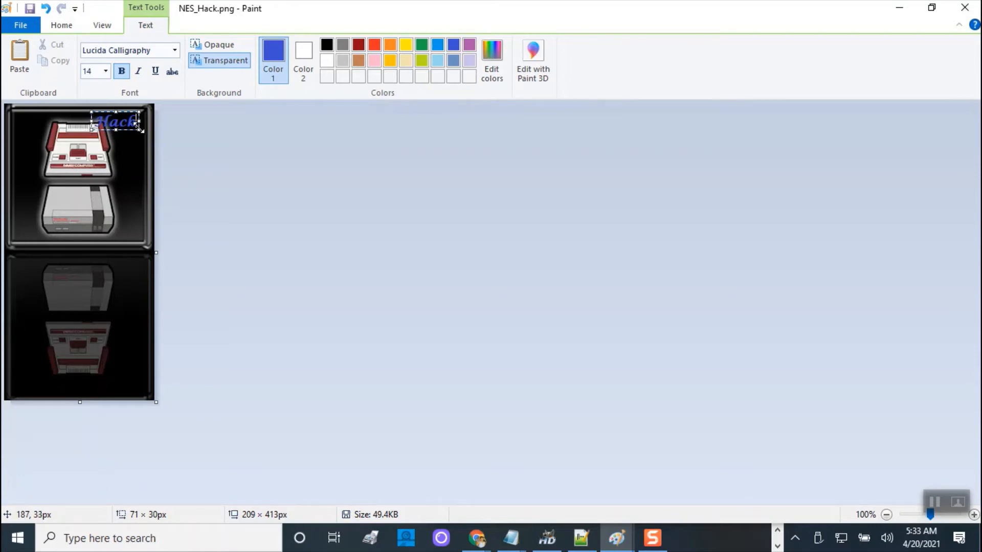
{"action": "left_click_drag", "start_coordinate": [141, 130], "coordinate": [147, 134]}
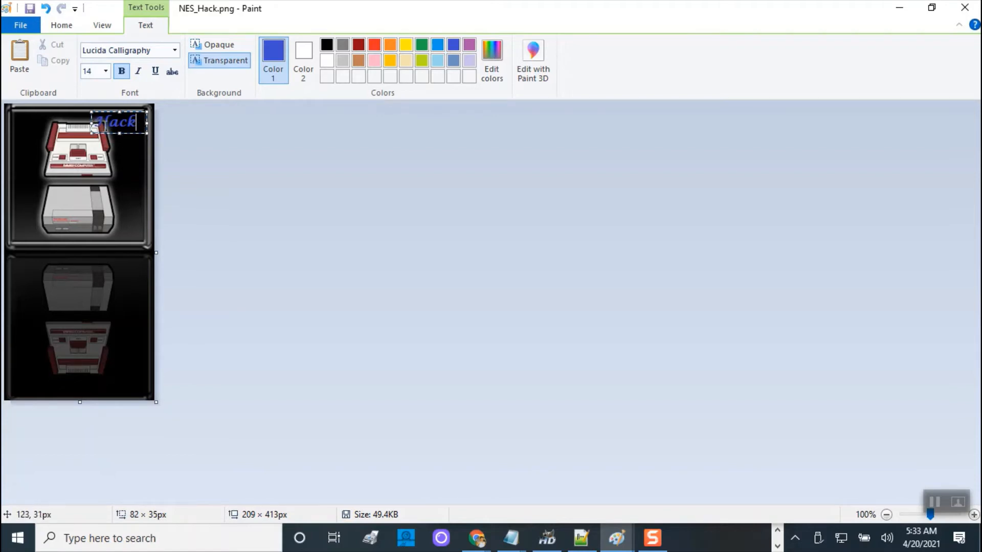
{"action": "left_click_drag", "start_coordinate": [95, 128], "coordinate": [97, 132]}
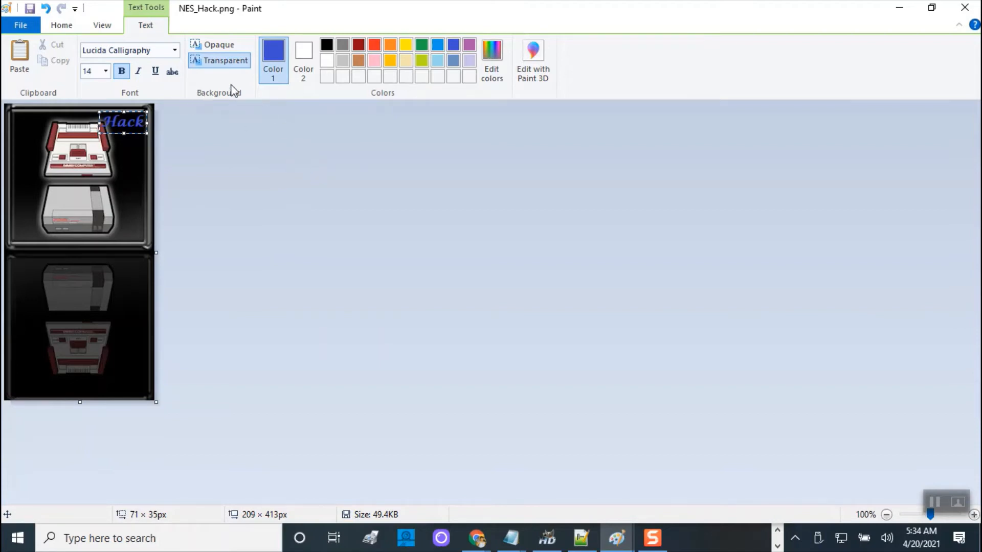
{"action": "left_click", "coordinate": [63, 26]}
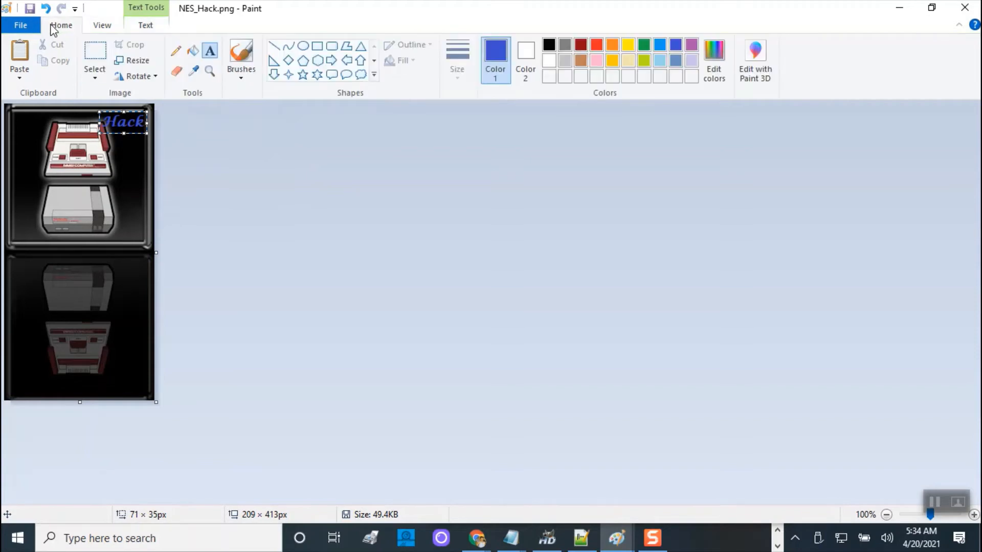
- Commit the first label and add a second blue 'Hack' label at the image's top-left
{"action": "left_click", "coordinate": [210, 53]}
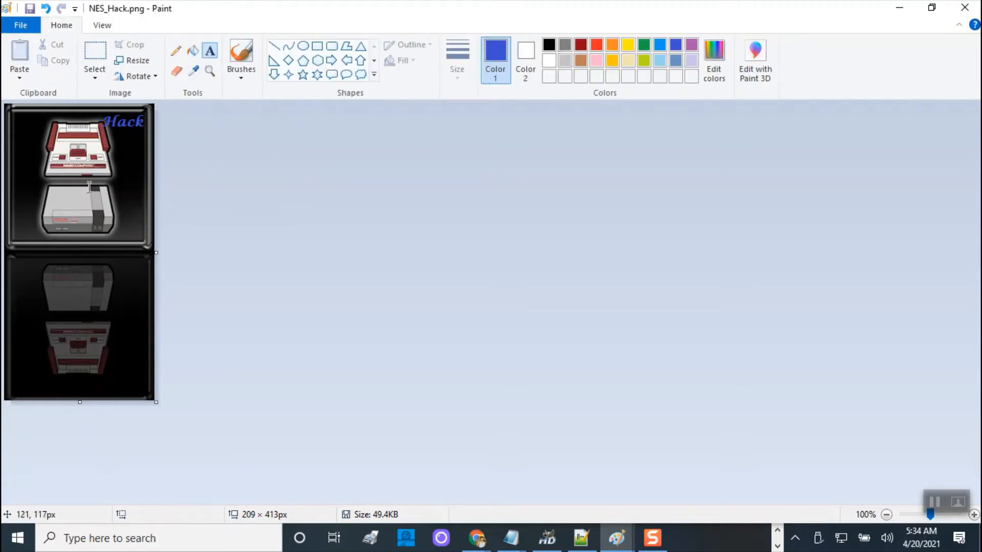
{"action": "left_click", "coordinate": [13, 123]}
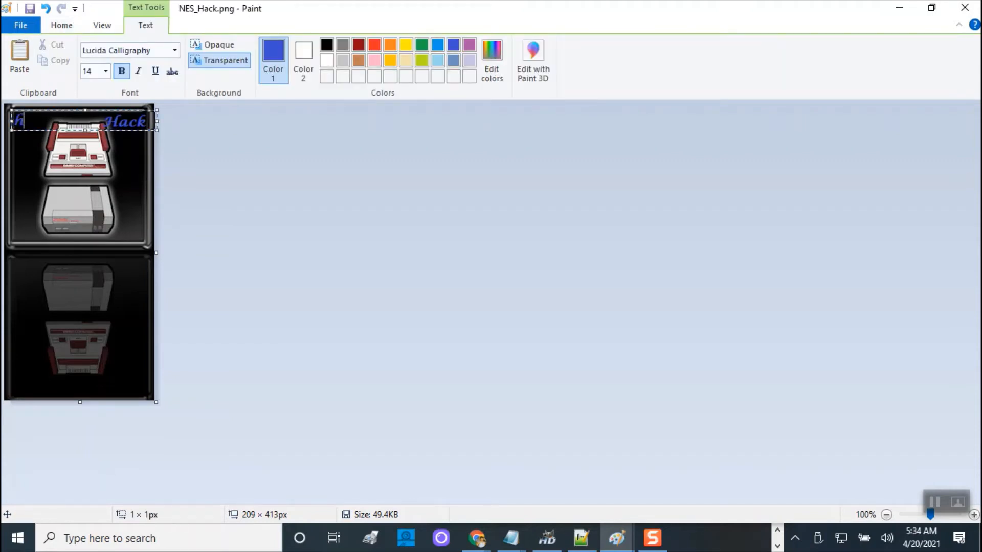
{"action": "key", "text": "BackSpace"}
{"action": "key", "text": "BackSpace"}
{"action": "key", "text": "BackSpace"}
{"action": "type", "text": "Hack"}
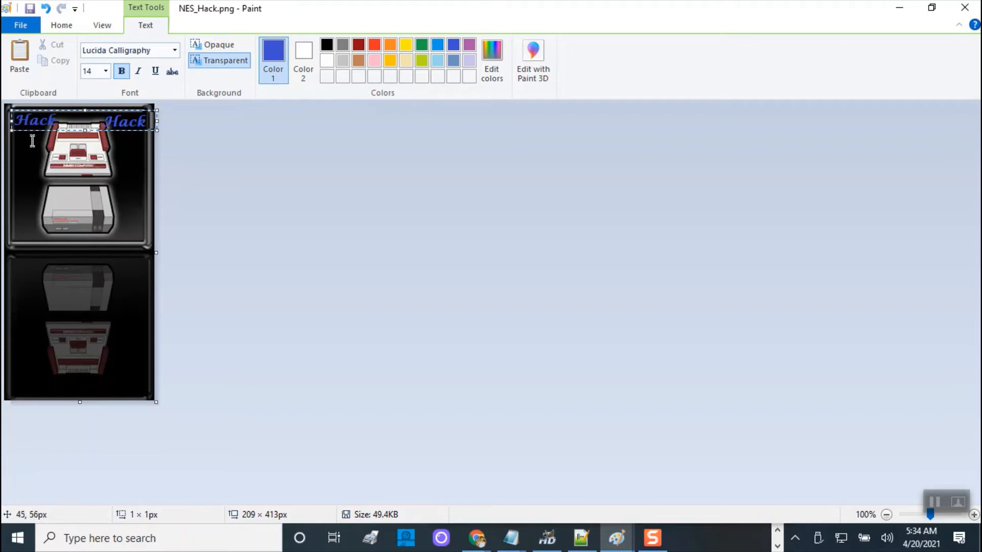
{"action": "left_click_drag", "start_coordinate": [11, 123], "coordinate": [7, 124]}
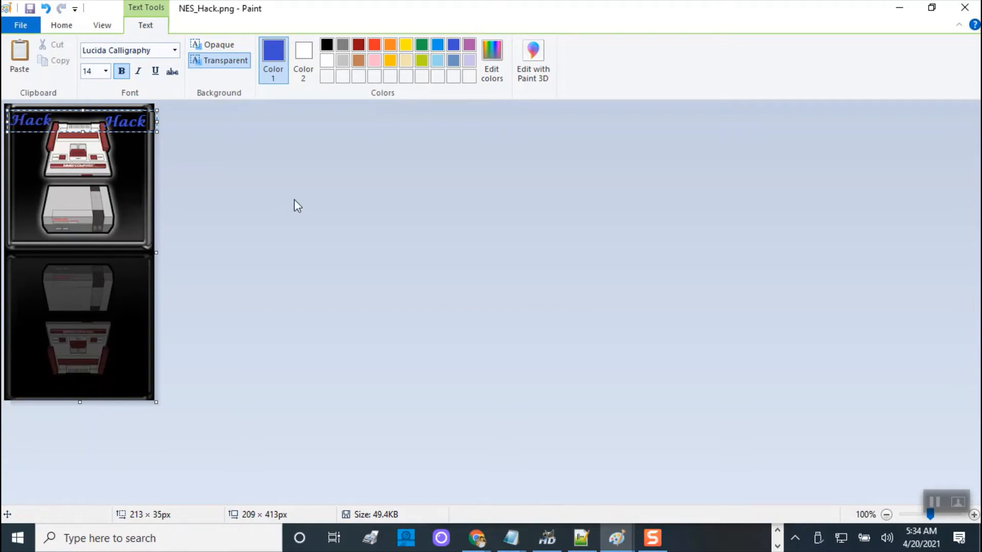
{"action": "left_click", "coordinate": [29, 8]}
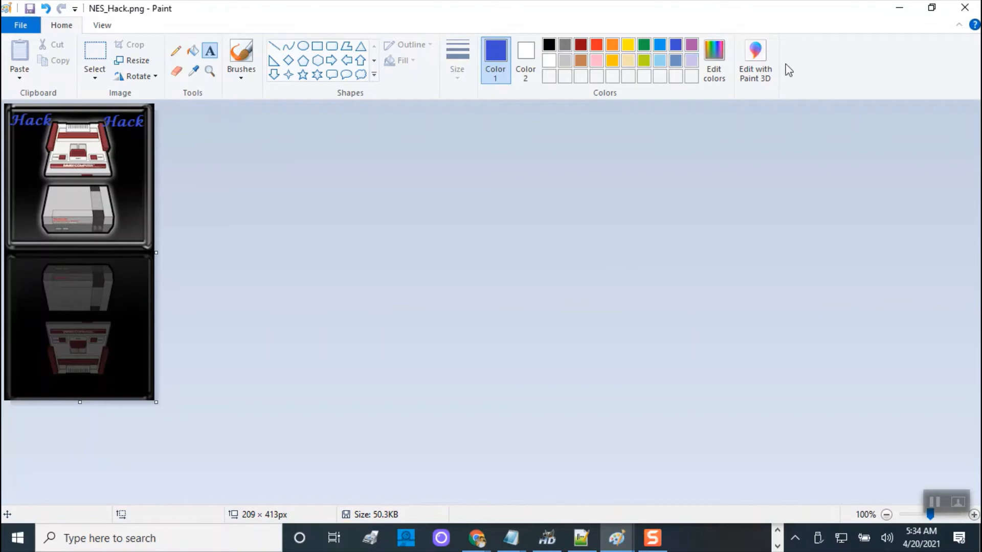
- Close Paint, returning to File Explorer where NES_Hack.png on G: now shows 51 KB, modified 5:34 AM
{"action": "left_click", "coordinate": [965, 7]}
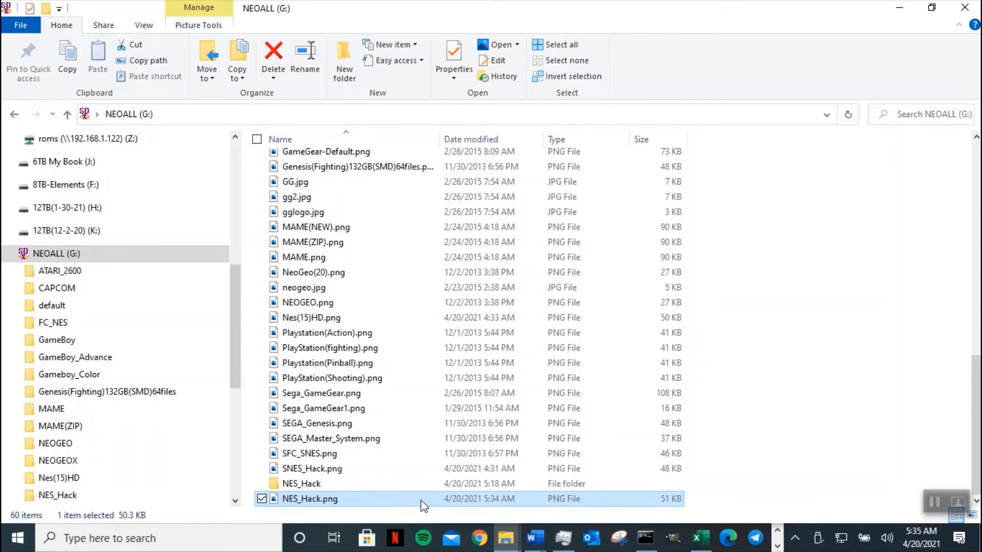
{"action": "left_click", "coordinate": [929, 498]}
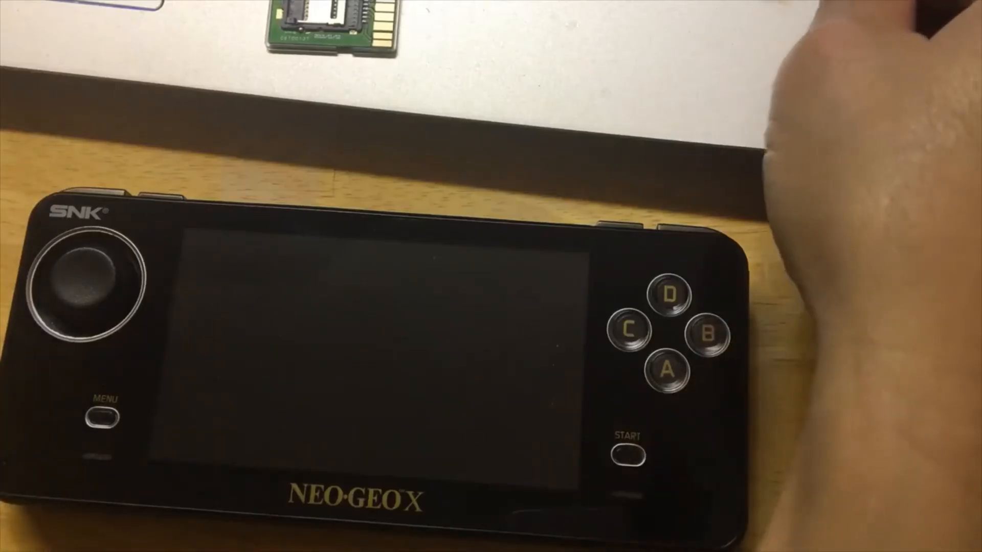